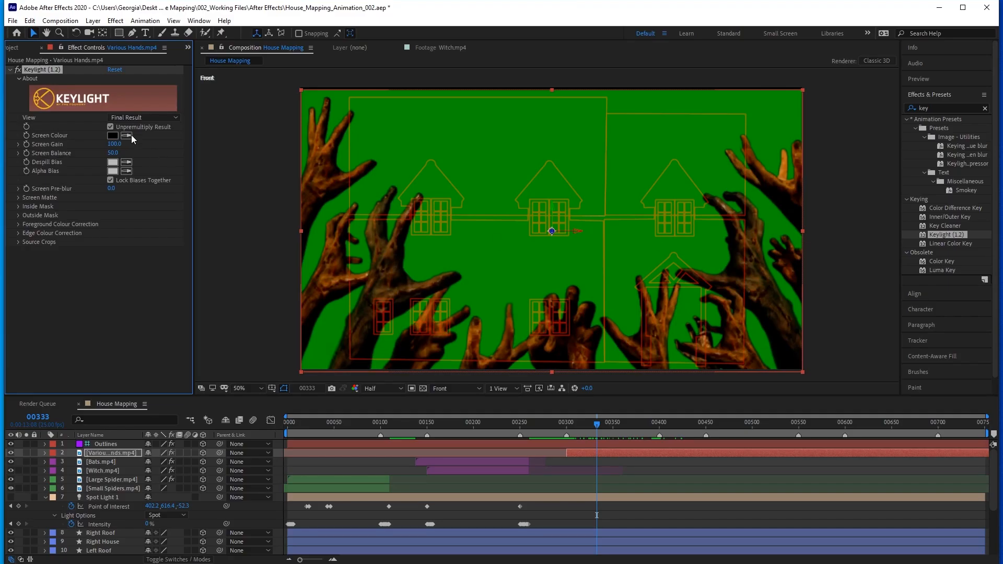
pyautogui.click(126, 136)
pyautogui.click(504, 273)
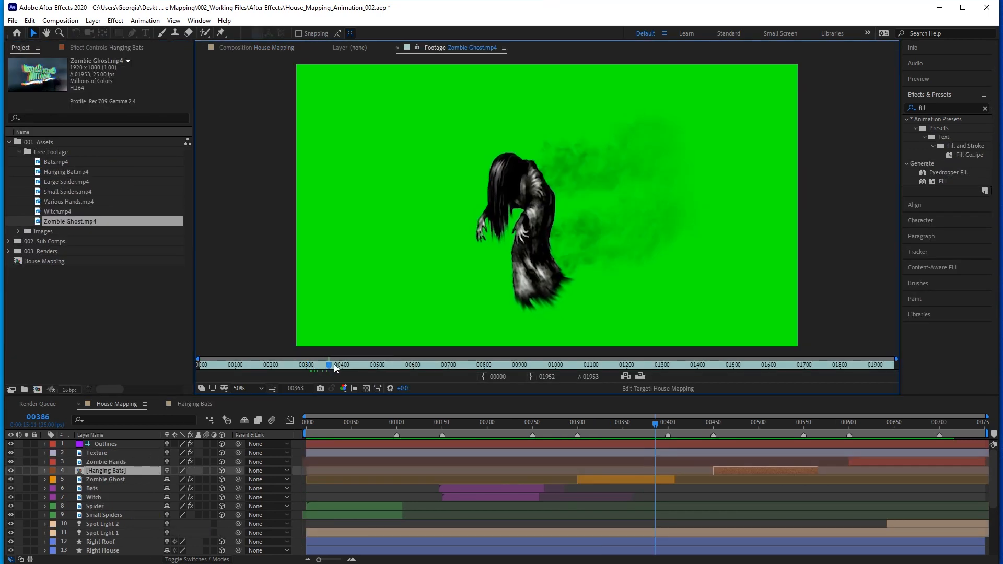
pyautogui.moveTo(333, 364); pyautogui.dragTo(349, 366)
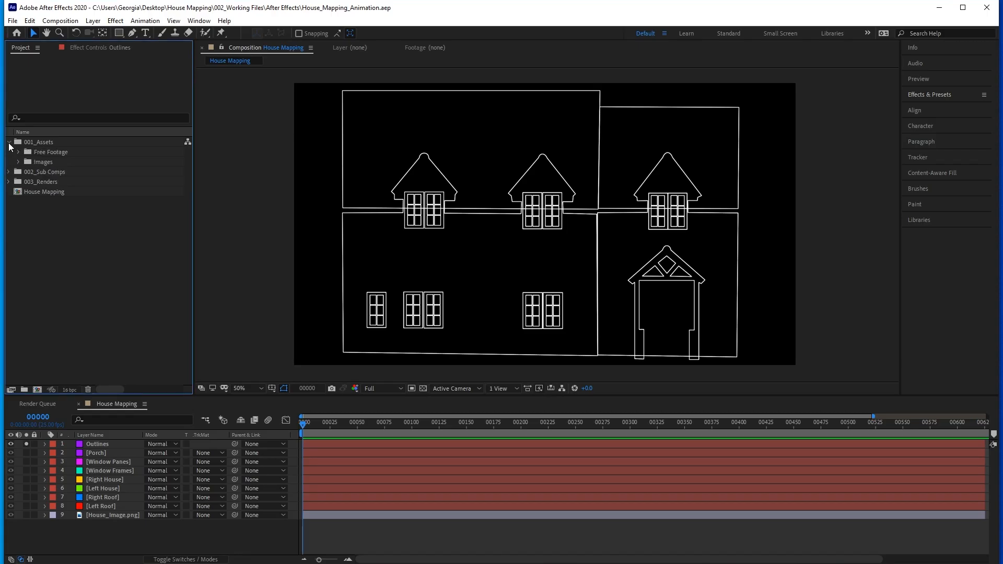
# Look through the clips in the Free Footage folder, previewing Bats.mp4, Hanging Bat.mp4 and Small Spiders.mp4, and collapse the 001_Assets folder.
pyautogui.click(18, 152)
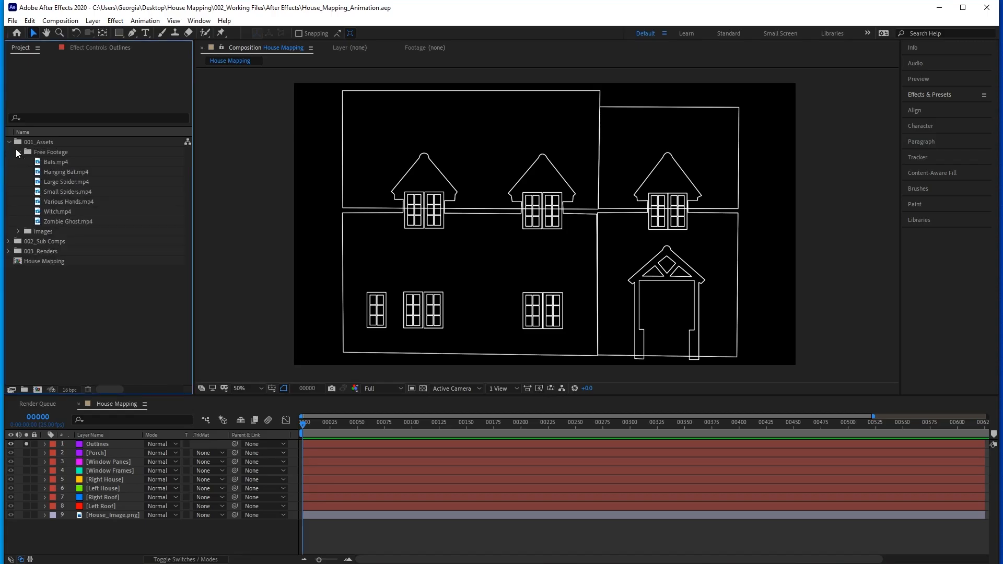
pyautogui.click(60, 162)
pyautogui.click(76, 170)
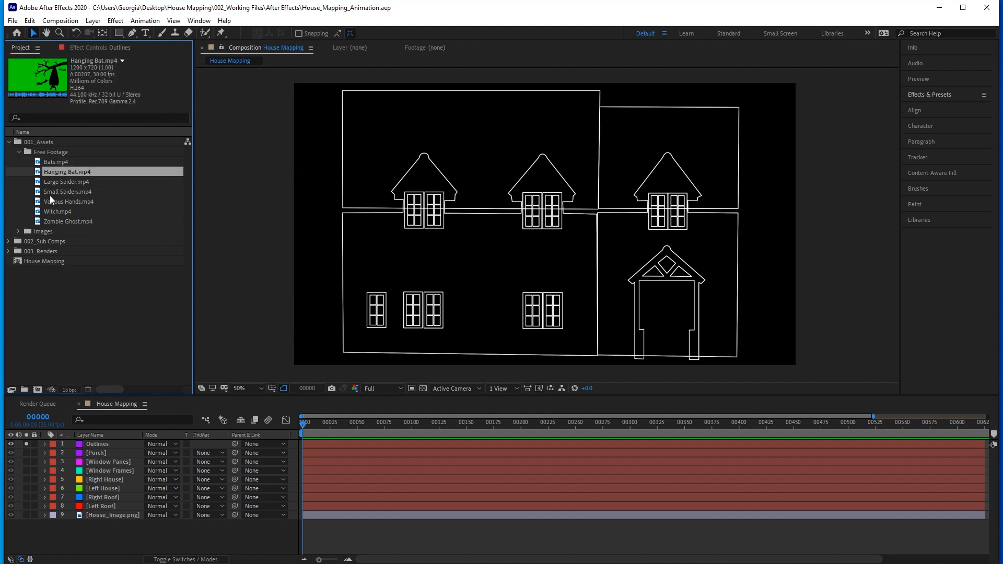
pyautogui.click(64, 192)
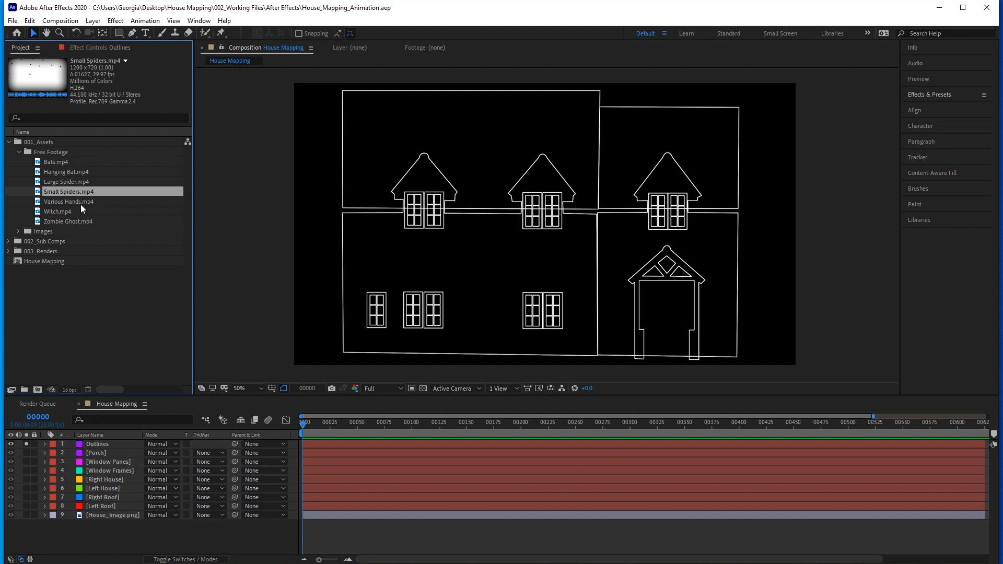
pyautogui.click(9, 142)
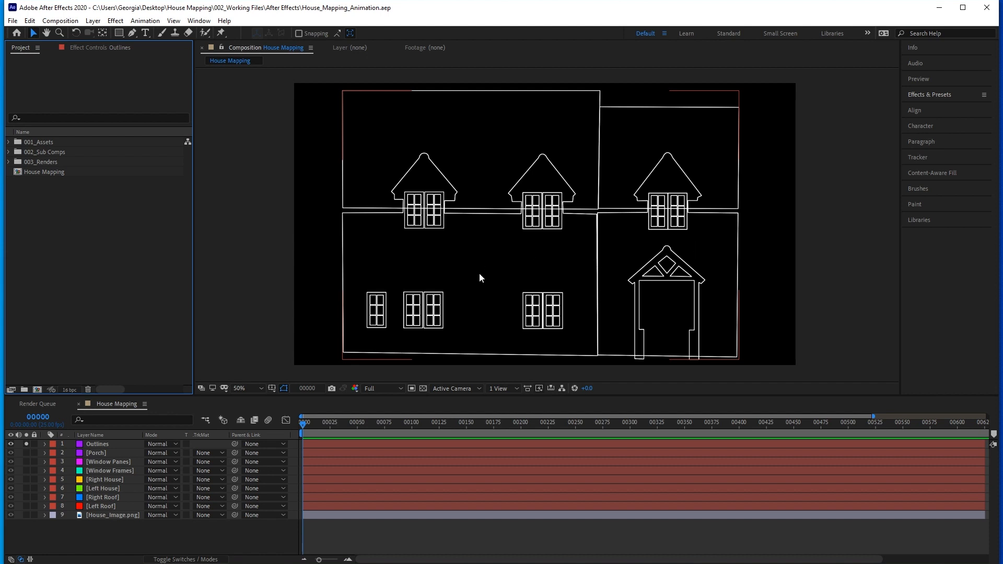
# Turn off solo on the Outlines layer and make it a guide layer.
pyautogui.click(105, 444)
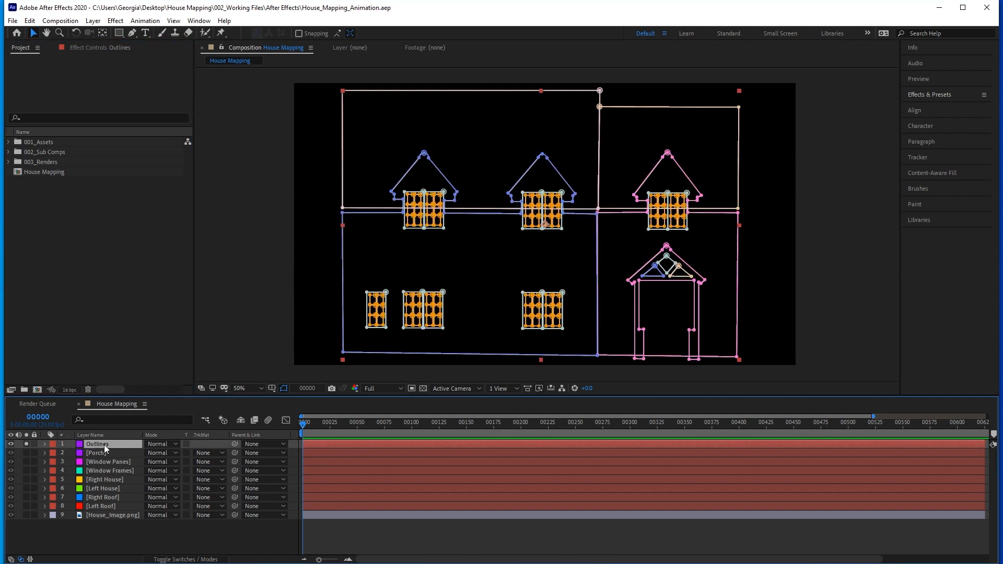
pyautogui.click(26, 444)
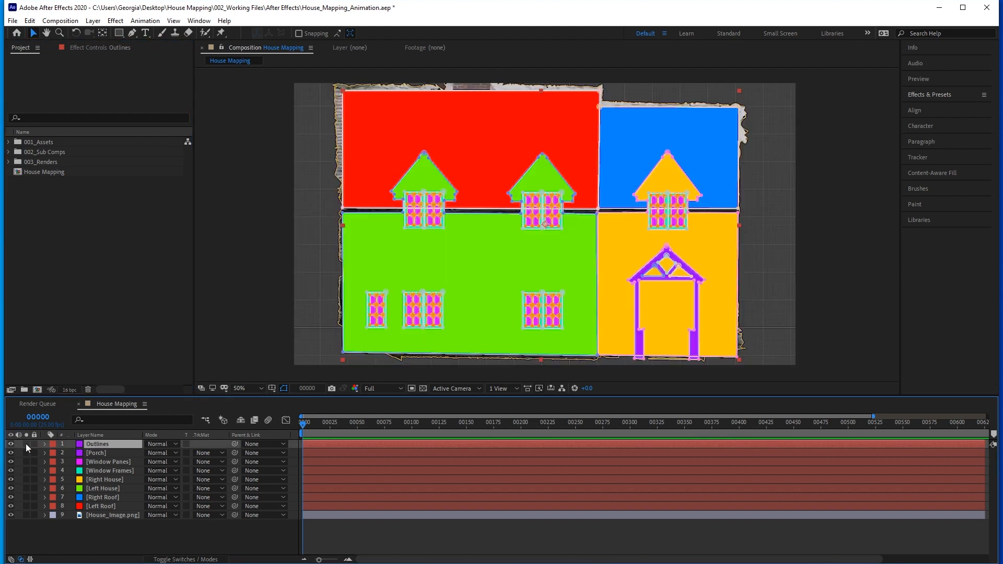
pyautogui.rightClick(96, 444)
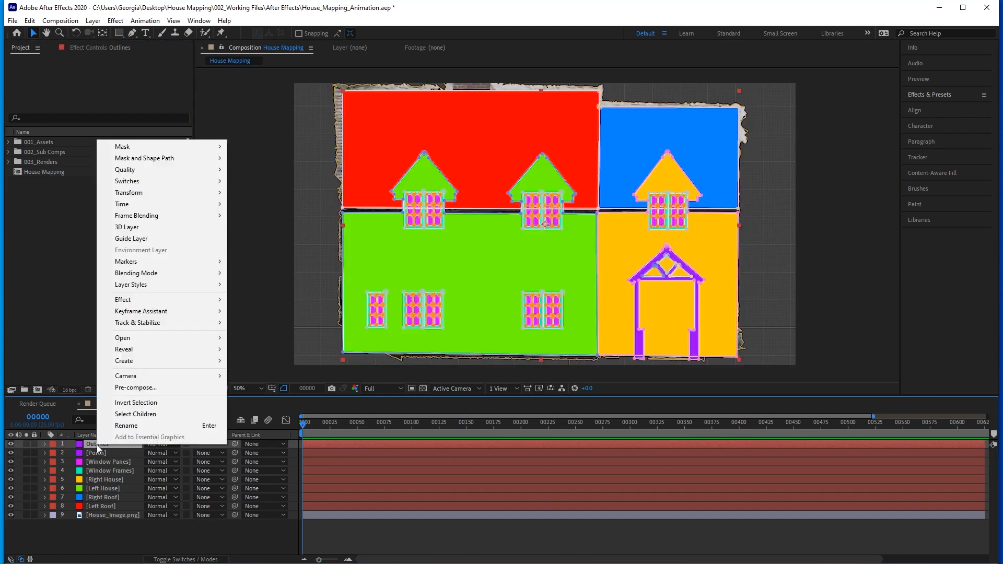
pyautogui.click(137, 240)
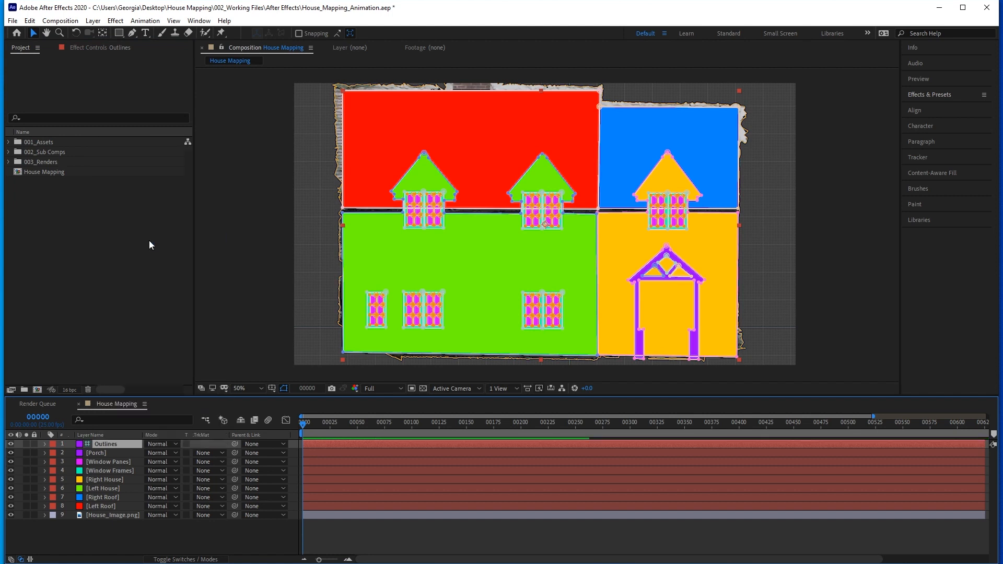
# Hide all layers from Porch down to House_Image.png, leaving only the Outlines layer visible.
pyautogui.click(103, 453)
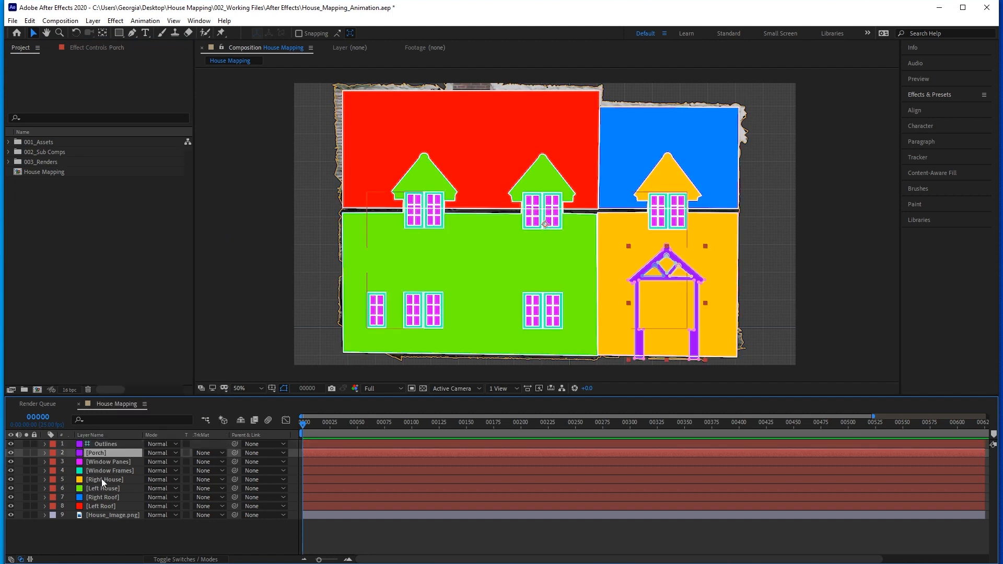
pyautogui.keyDown('shift'); pyautogui.click(100, 515); pyautogui.keyUp('shift')
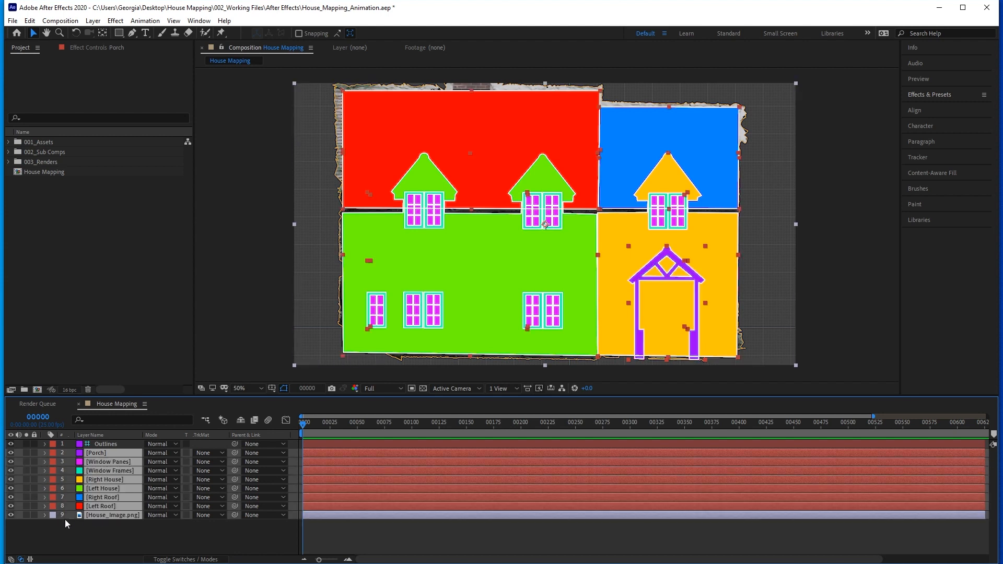
pyautogui.click(11, 515)
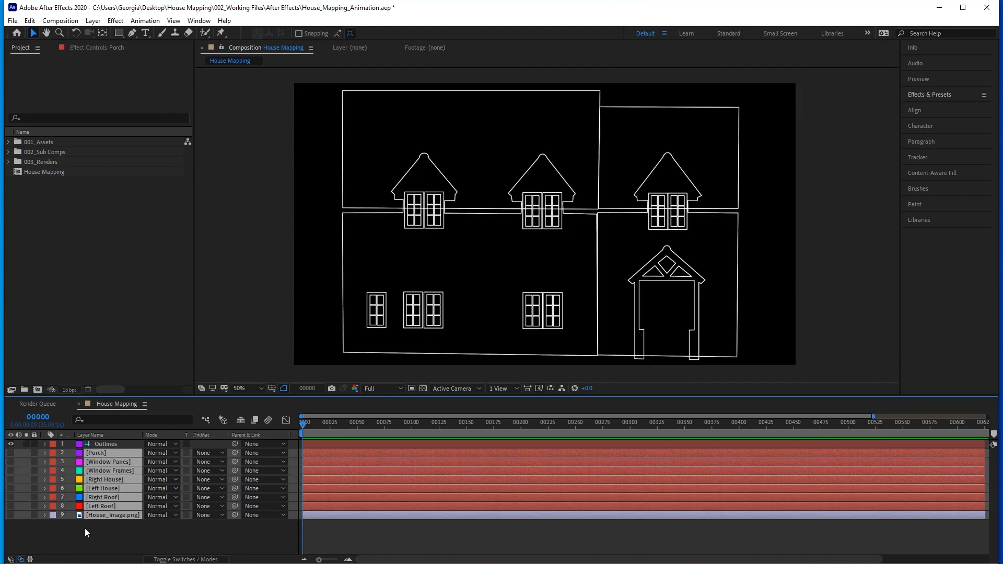
pyautogui.click(85, 528)
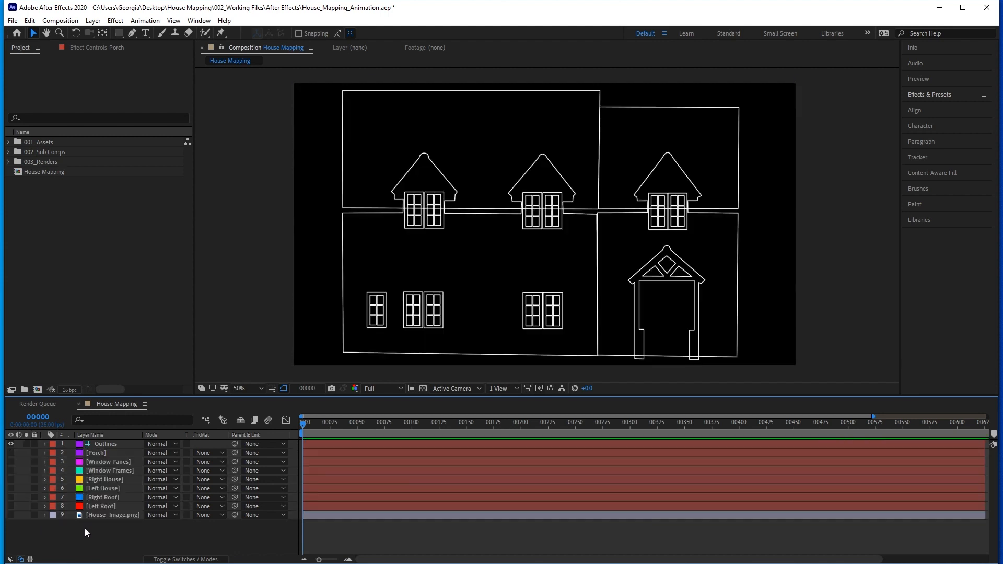
# Create a white 1920 x 1080 px solid layer named White Solid 1.
pyautogui.click(89, 21)
pyautogui.moveTo(88, 33)
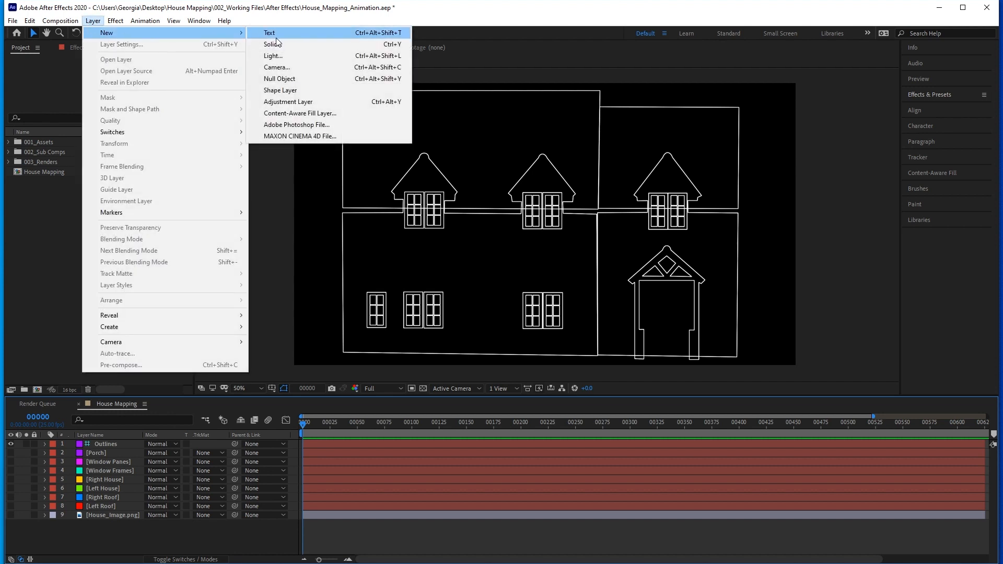
pyautogui.click(298, 43)
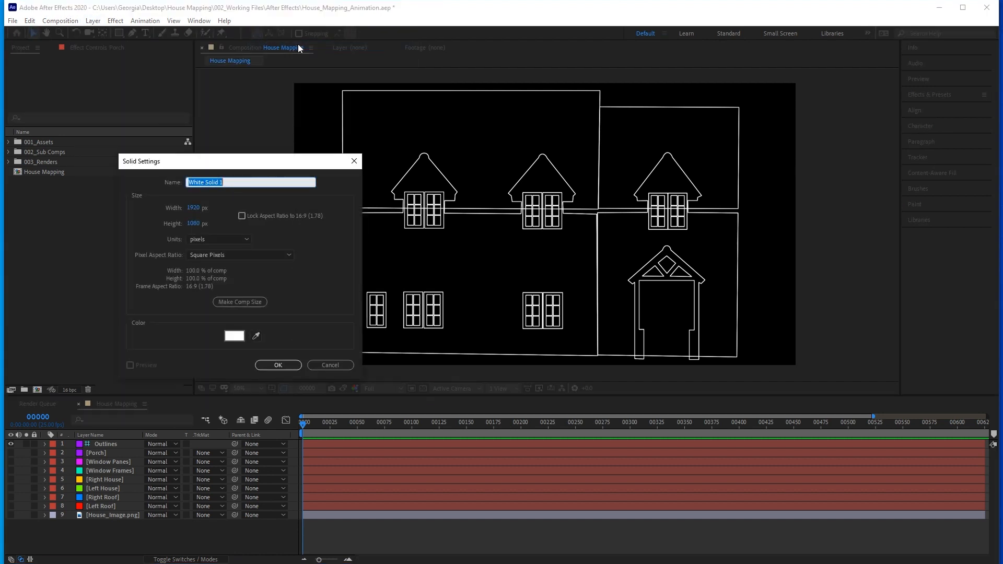
pyautogui.click(275, 366)
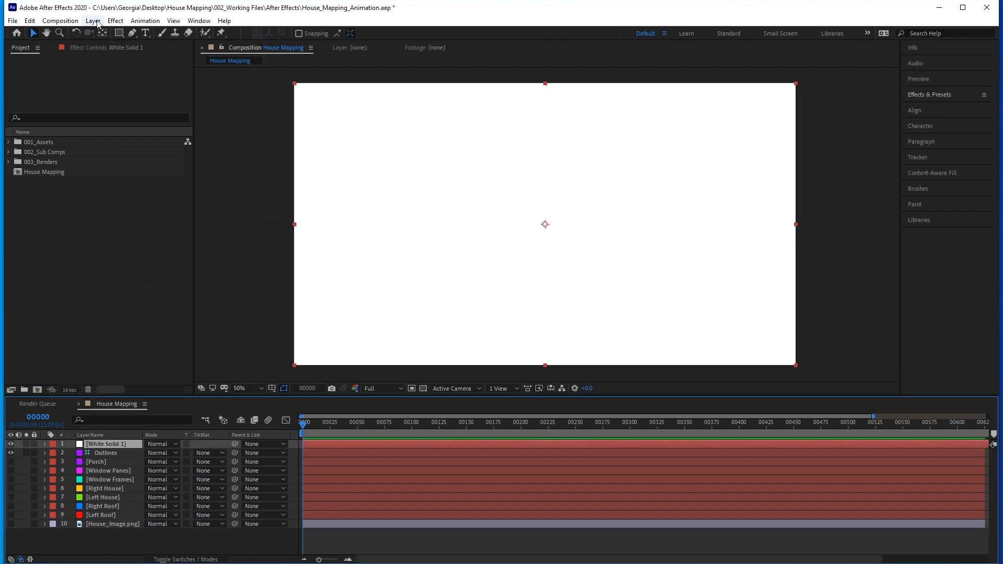
# Add a white spot light with 100% intensity, 90° cone angle, 50% cone feather, no falloff and shadow casting on.
pyautogui.click(93, 21)
pyautogui.moveTo(112, 33)
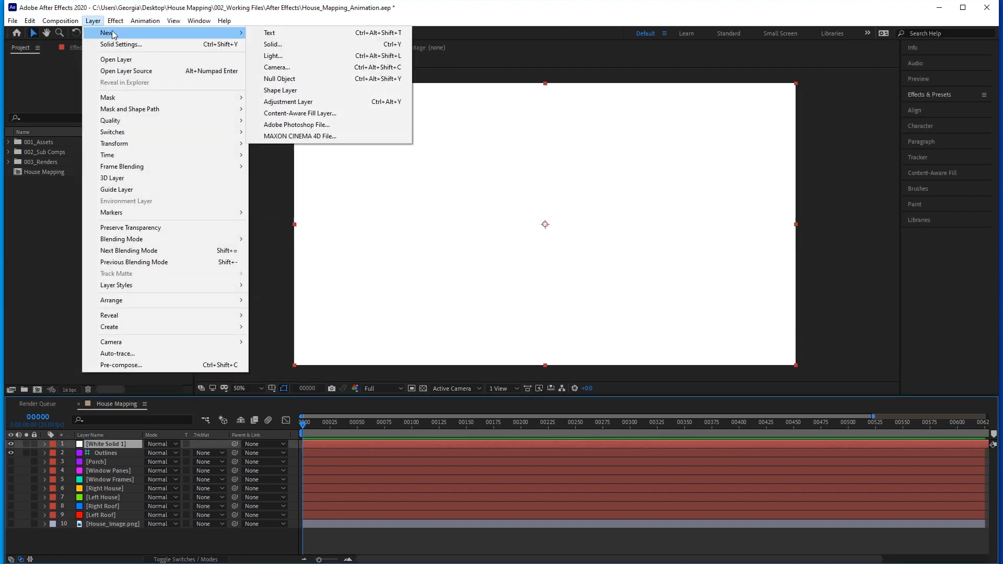
pyautogui.click(291, 56)
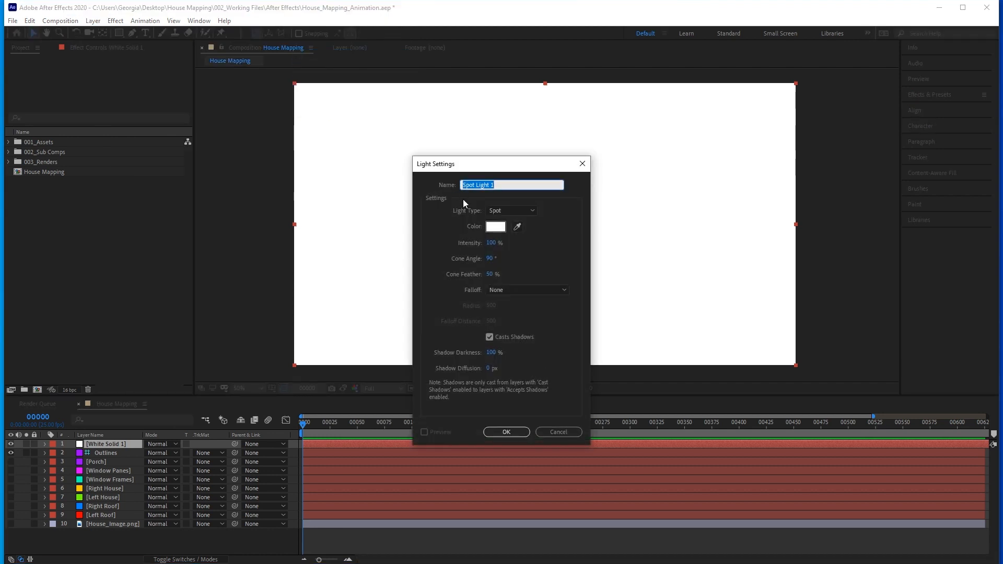
pyautogui.click(522, 209)
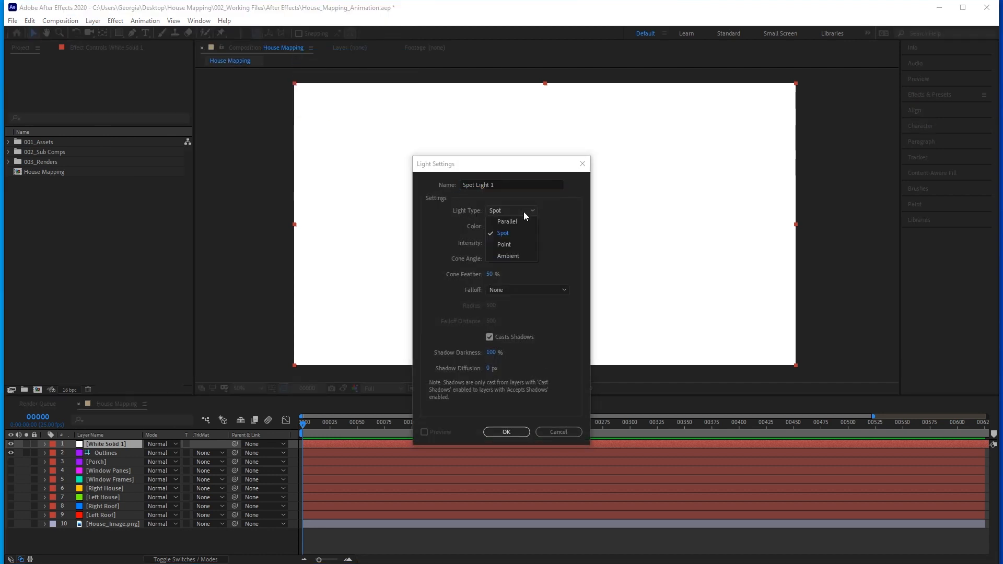
pyautogui.click(531, 233)
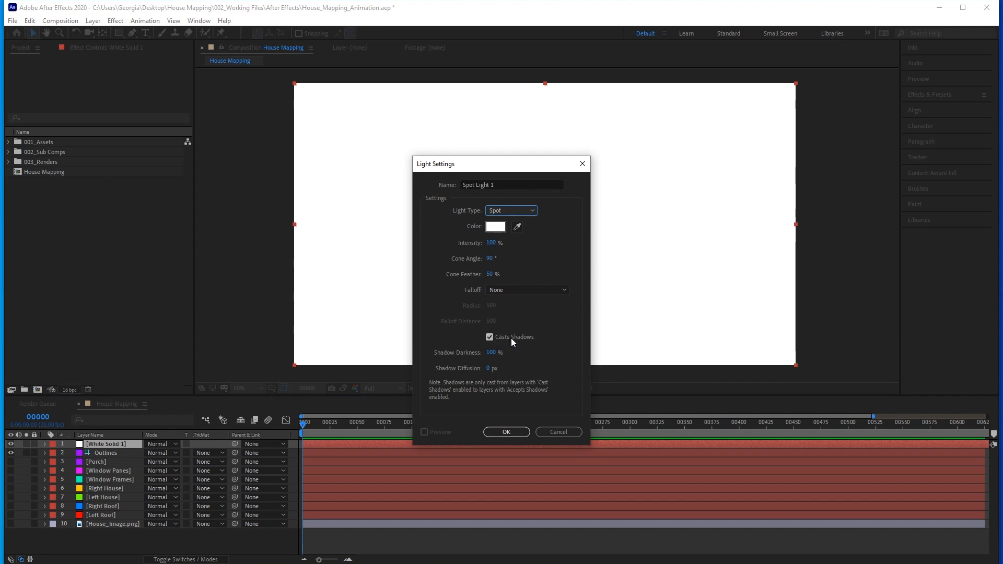
pyautogui.click(506, 433)
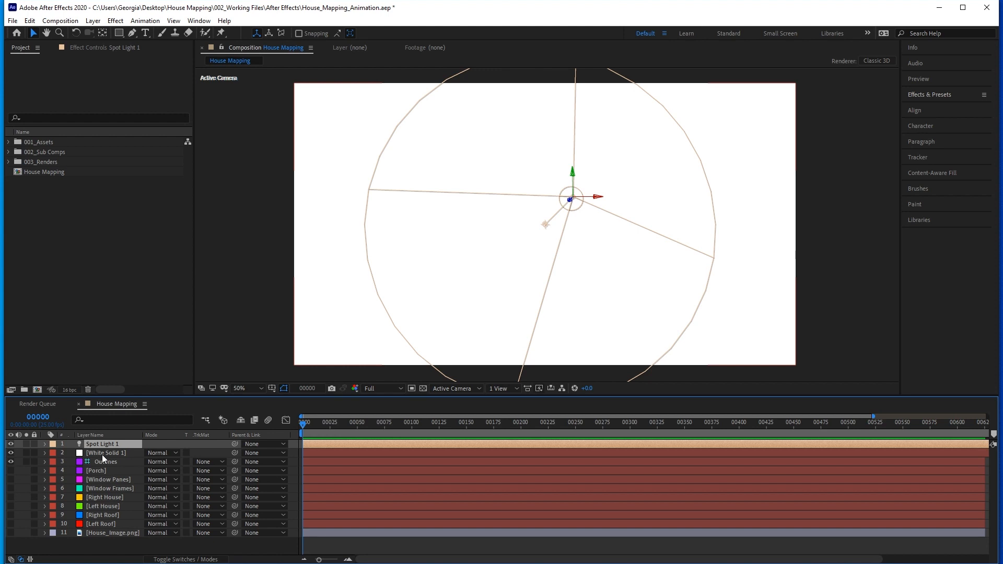
# Display the layer switches in the timeline and make White Solid 1 a 3D layer.
pyautogui.click(205, 559)
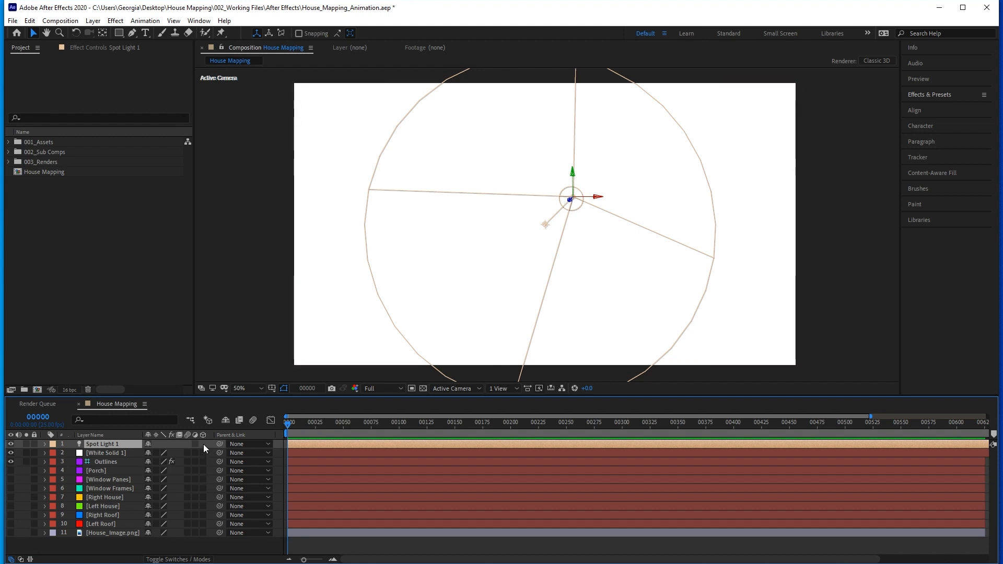
pyautogui.click(193, 559)
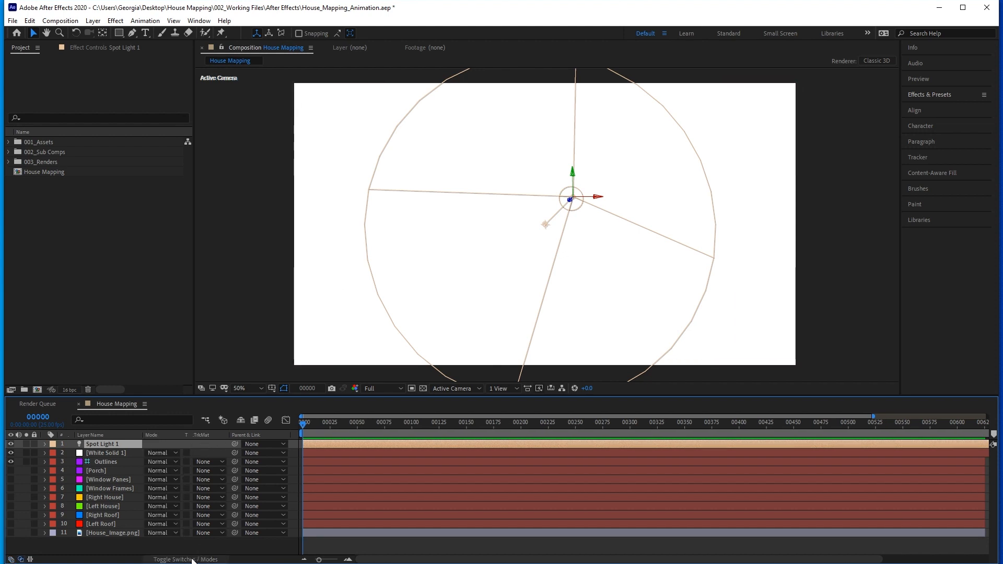
pyautogui.click(193, 559)
pyautogui.click(193, 559)
pyautogui.click(193, 559)
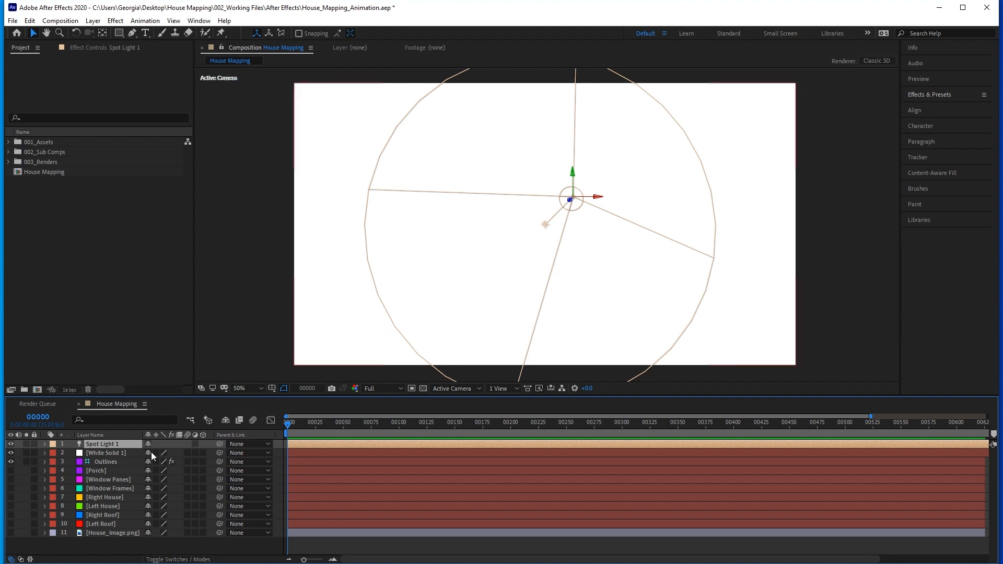
pyautogui.click(203, 451)
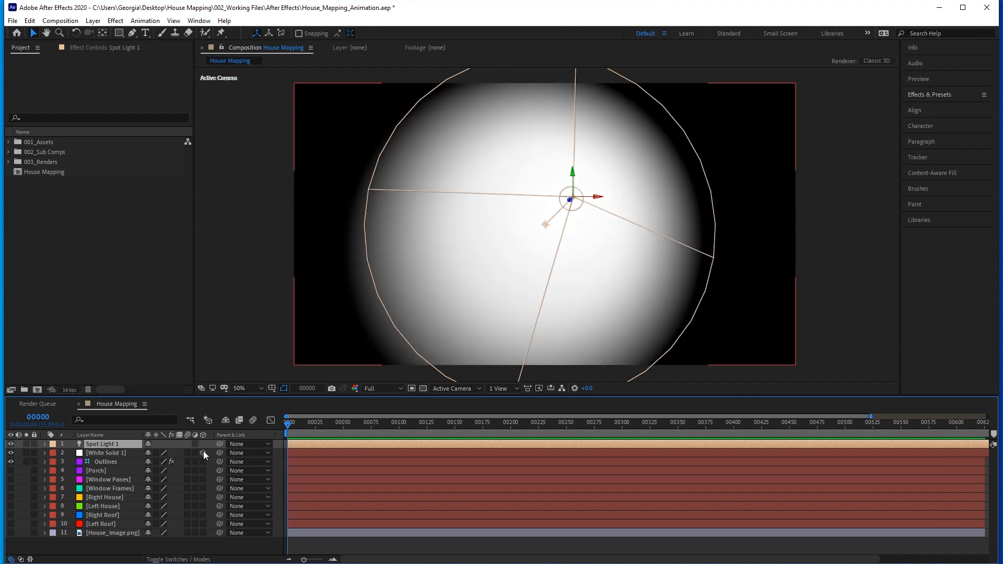
# Move the Outlines layer to the top of the layer stack, above Spot Light 1, and deselect it.
pyautogui.click(110, 463)
pyautogui.moveTo(109, 463); pyautogui.dragTo(109, 445)
pyautogui.click(256, 359)
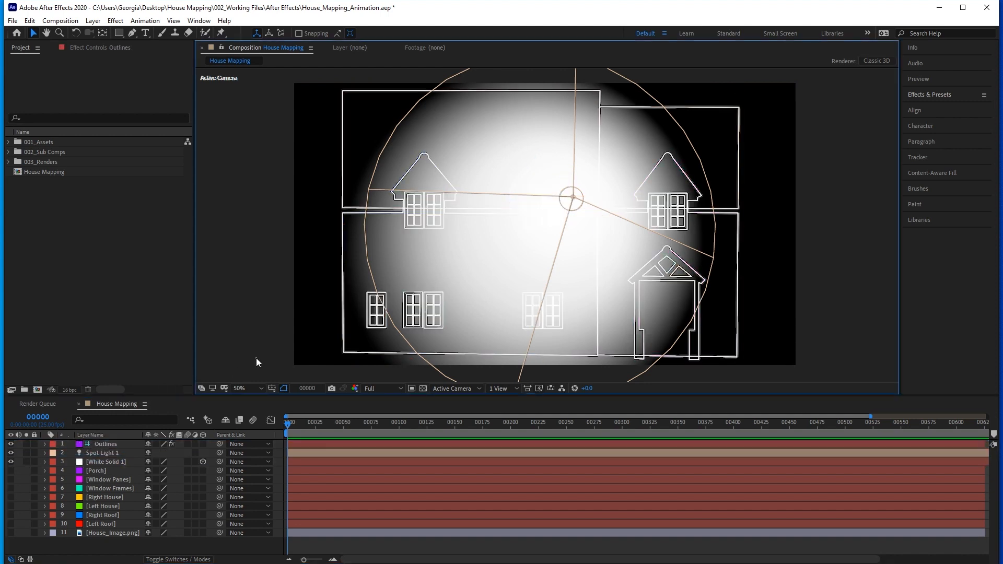
# Change the Outlines layer's Stroke effect colour to red, DA0000.
pyautogui.click(110, 444)
pyautogui.click(101, 48)
pyautogui.click(112, 105)
pyautogui.click(224, 238)
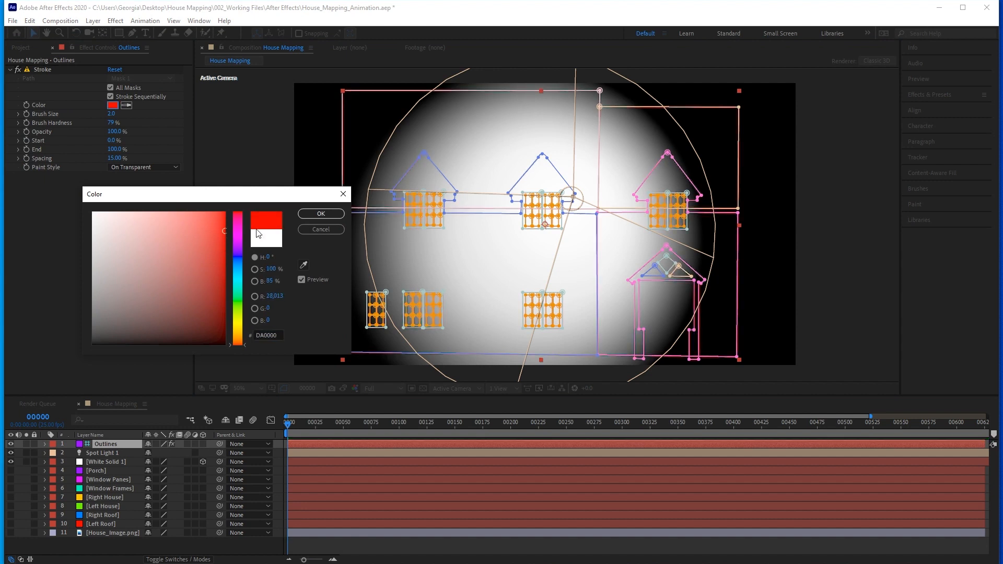
pyautogui.click(327, 213)
pyautogui.click(278, 286)
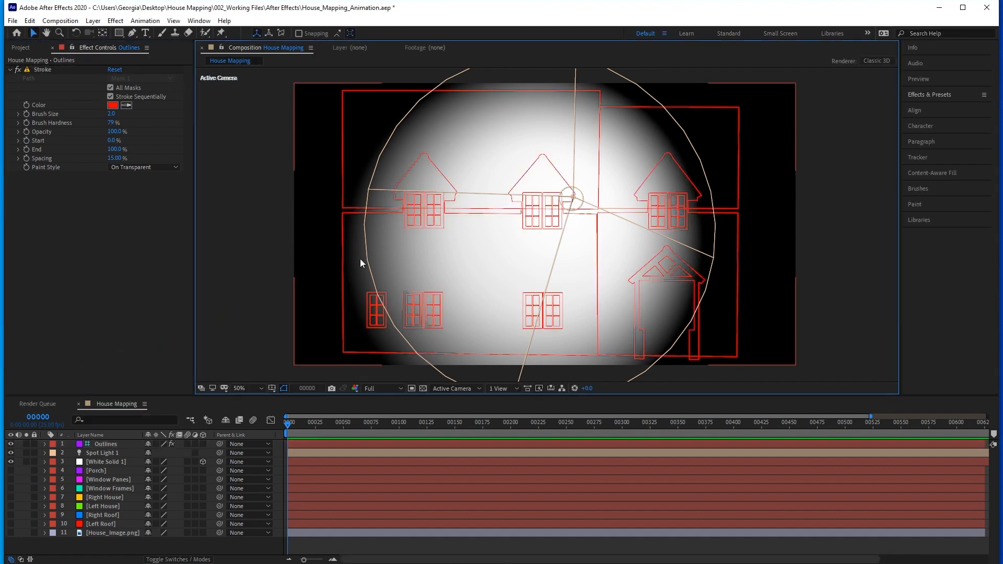
# Reposition Spot Light 1 just below the house's bottom edge and aim its point of interest at the upper middle window.
pyautogui.click(105, 450)
pyautogui.moveTo(573, 182); pyautogui.dragTo(553, 309)
pyautogui.moveTo(601, 373); pyautogui.dragTo(523, 373)
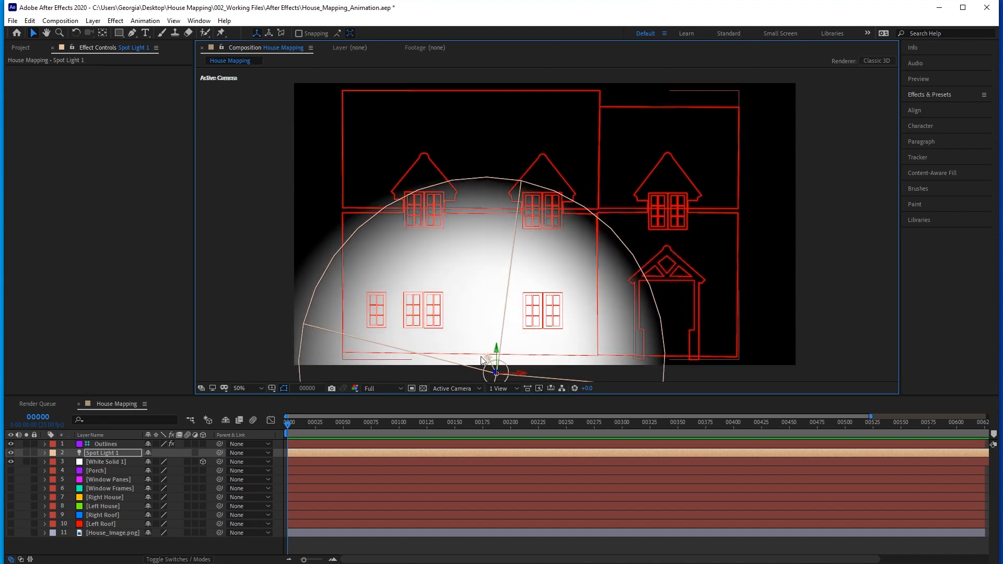
pyautogui.moveTo(477, 343); pyautogui.dragTo(552, 226)
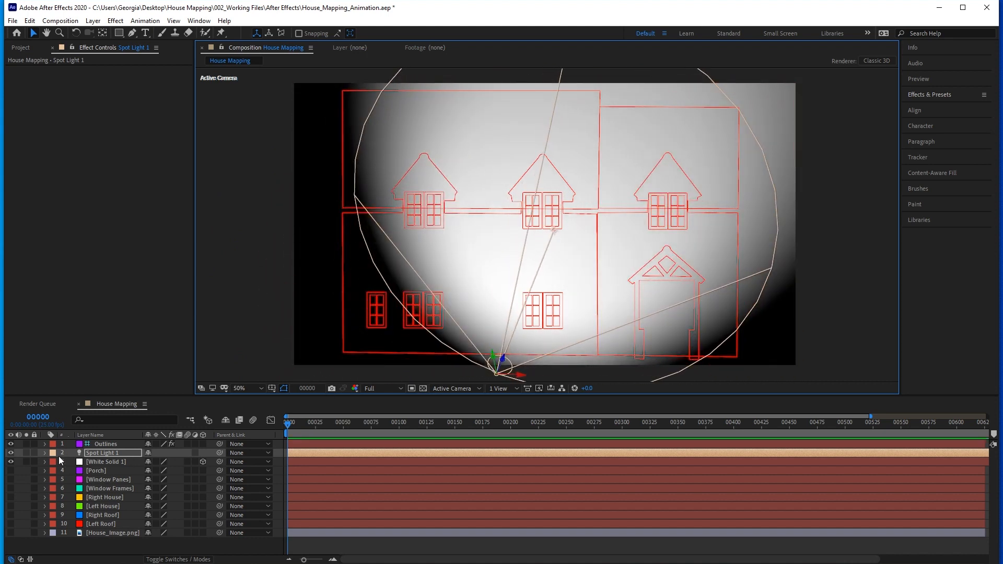
# Set Spot Light 1's cone angle to 59° and its cone feather to 100%.
pyautogui.click(45, 453)
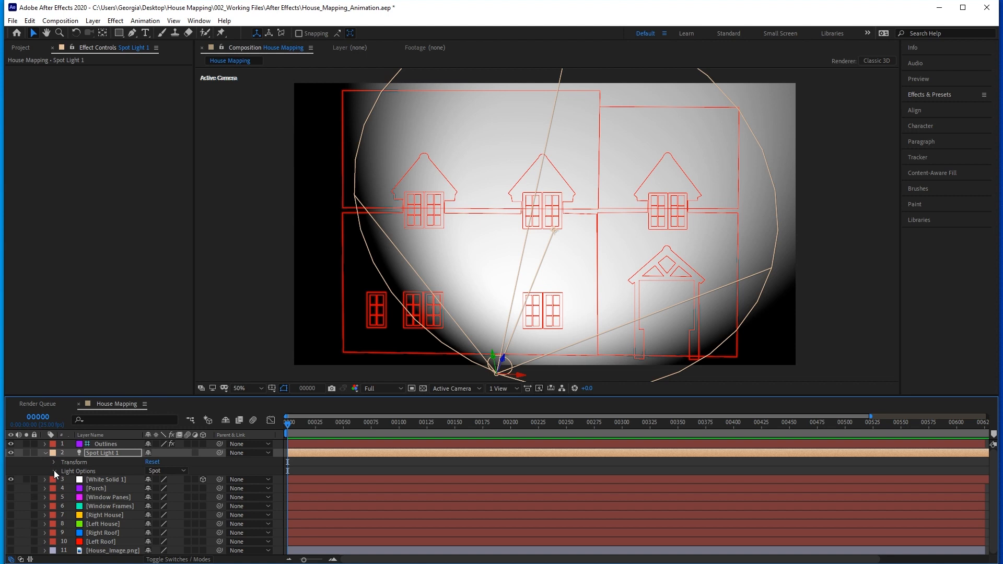
pyautogui.click(53, 471)
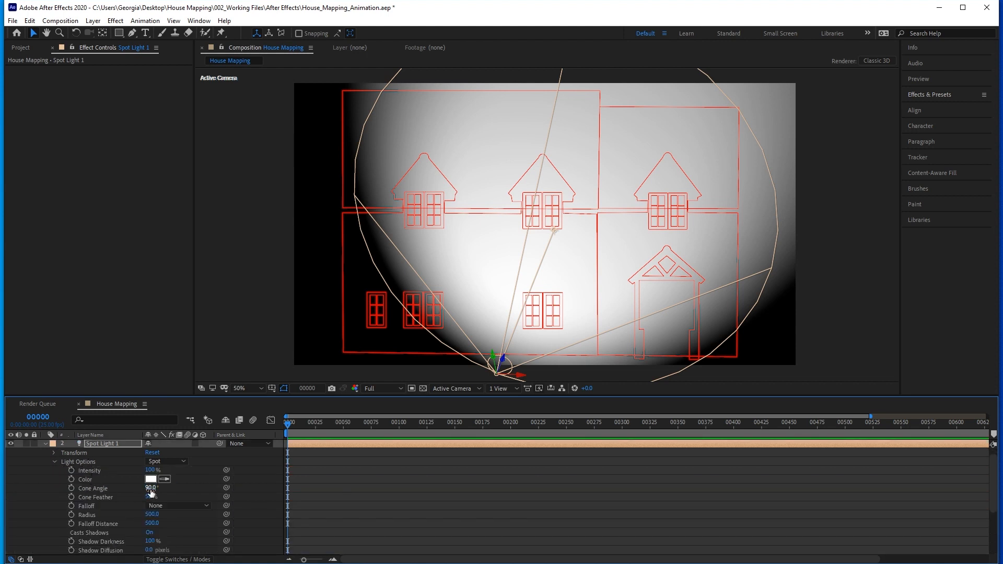
pyautogui.moveTo(150, 487)
pyautogui.mouseDown()
pyautogui.moveTo(133, 488)
pyautogui.moveTo(197, 499)
pyautogui.mouseUp()
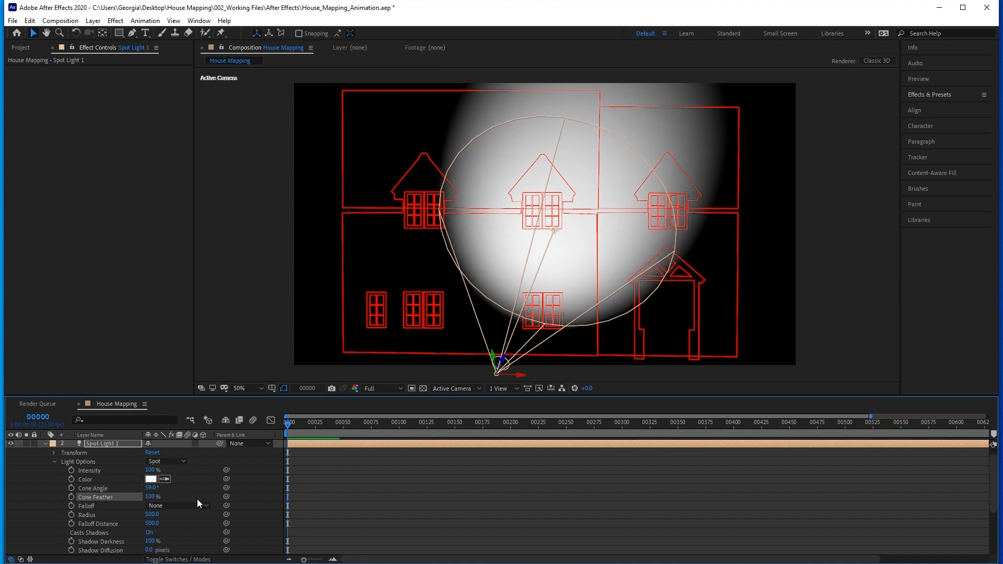
# Set Spot Light 1's falloff to Inverse Square Clamped with a radius of 966.
pyautogui.click(159, 506)
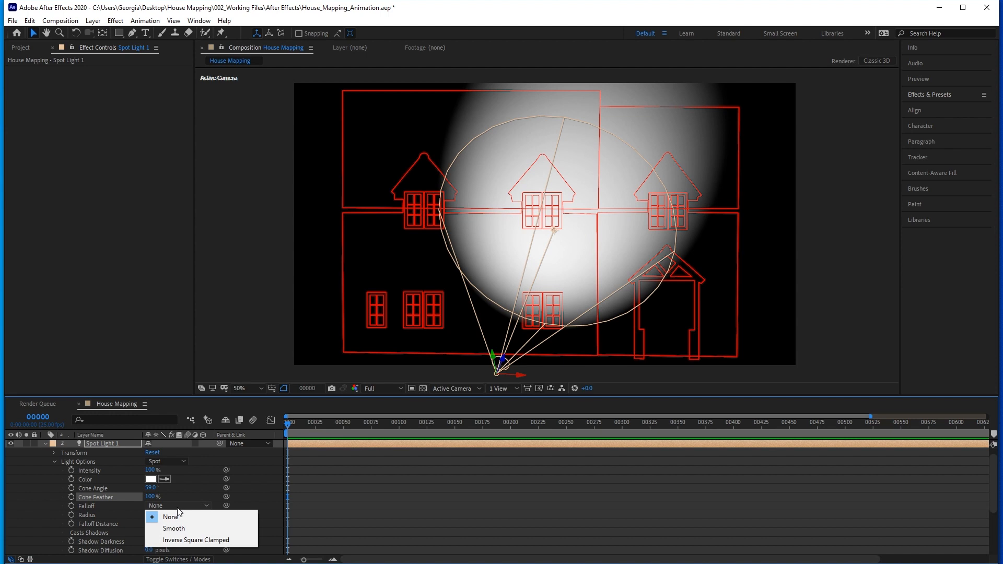
pyautogui.click(205, 541)
pyautogui.moveTo(152, 514); pyautogui.dragTo(403, 523)
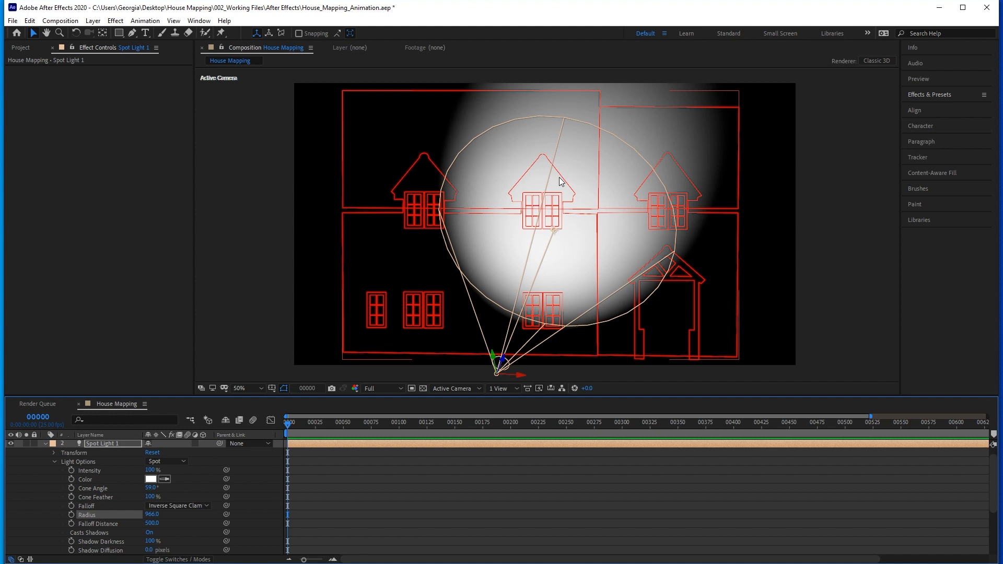
pyautogui.click(46, 443)
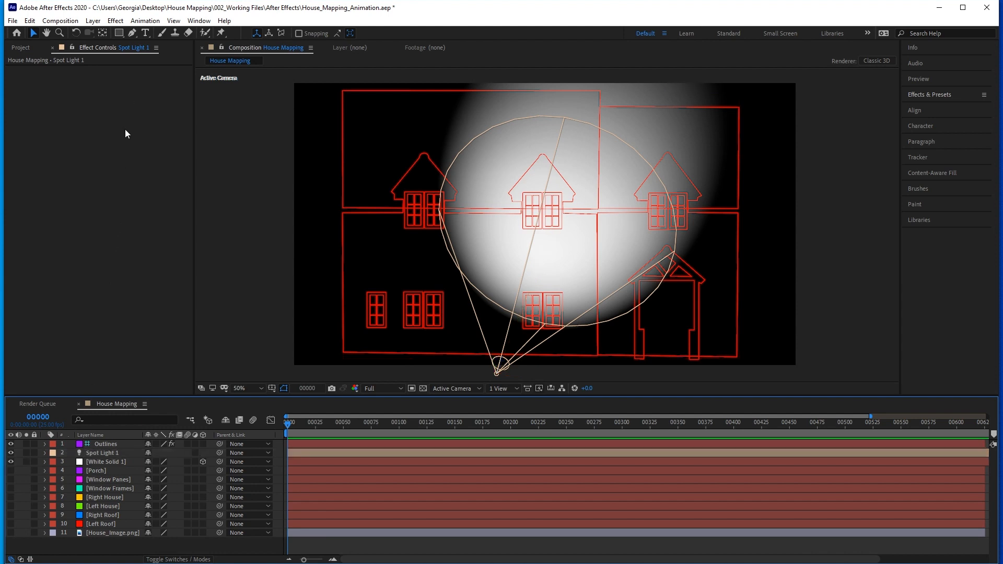
# With the Pen tool, start a shape at the house's lower-left corner, tracing up the wall and along the ledge to the first upper window.
pyautogui.click(132, 32)
pyautogui.scroll(1, 401, 311)
pyautogui.moveTo(324, 373); pyautogui.dragTo(444, 314)
pyautogui.click(423, 325)
pyautogui.moveTo(425, 94); pyautogui.dragTo(431, 239)
pyautogui.click(427, 190)
pyautogui.click(547, 190)
# Continue the path around the first upper window's gable, curving it over the rounded peak.
pyautogui.click(547, 164)
pyautogui.click(530, 163)
pyautogui.click(529, 153)
pyautogui.click(524, 148)
pyautogui.click(580, 80)
pyautogui.moveTo(582, 82); pyautogui.dragTo(582, 111)
pyautogui.moveTo(590, 99); pyautogui.dragTo(599, 100)
pyautogui.click(599, 111)
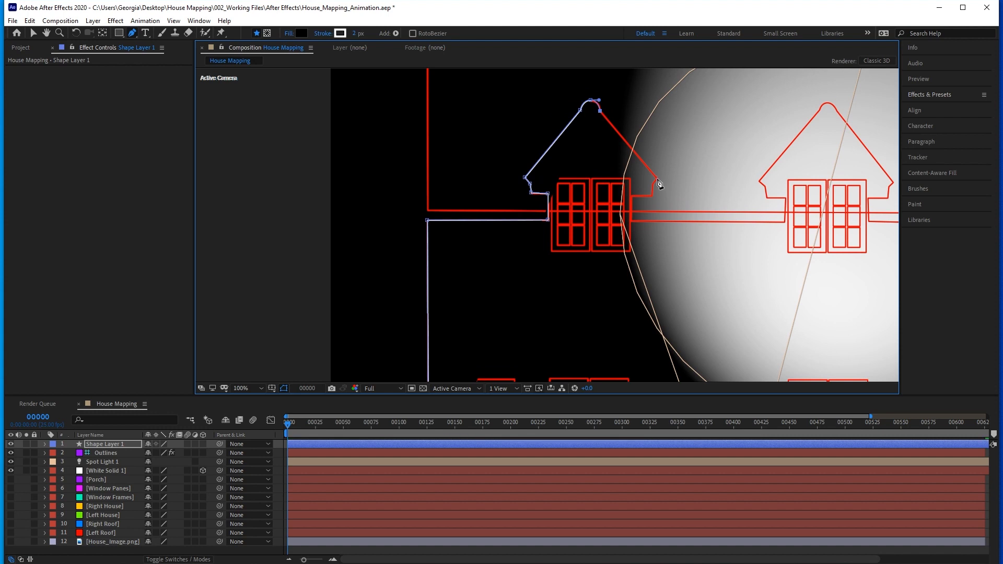
pyautogui.click(657, 178)
pyautogui.click(652, 185)
pyautogui.click(652, 194)
pyautogui.click(631, 195)
# Set the shape's fill to None and extend the path along the ledge to the middle upper window.
pyautogui.click(289, 33)
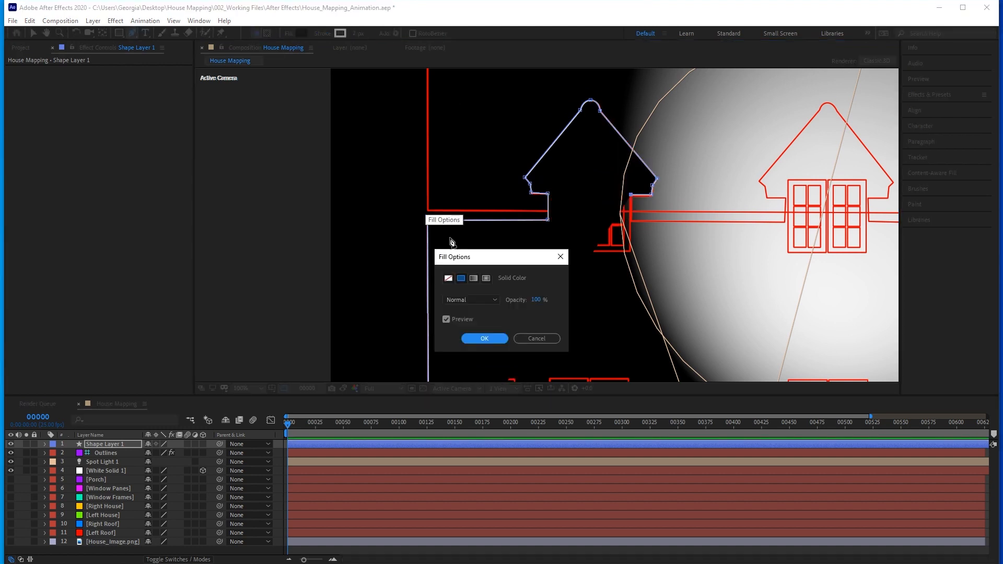
pyautogui.click(448, 279)
pyautogui.click(479, 340)
pyautogui.click(631, 221)
pyautogui.moveTo(787, 223); pyautogui.dragTo(624, 230)
pyautogui.click(620, 228)
# Trace the middle upper window's gable with a rounded peak and complete the outline of the left house section.
pyautogui.click(620, 205)
pyautogui.click(603, 205)
pyautogui.click(601, 194)
pyautogui.click(595, 188)
pyautogui.click(654, 117)
pyautogui.moveTo(662, 109); pyautogui.dragTo(671, 109)
pyautogui.click(671, 116)
pyautogui.click(729, 190)
pyautogui.click(724, 196)
pyautogui.click(724, 205)
pyautogui.click(704, 205)
pyautogui.click(705, 229)
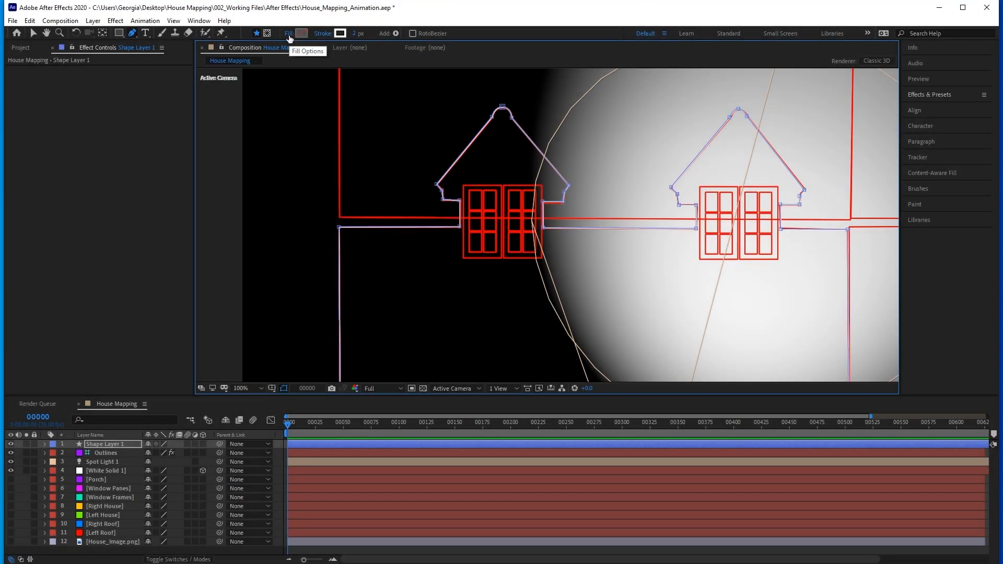
# Give the left house shape a solid fill in white, FFFFFF.
pyautogui.click(289, 34)
pyautogui.click(461, 279)
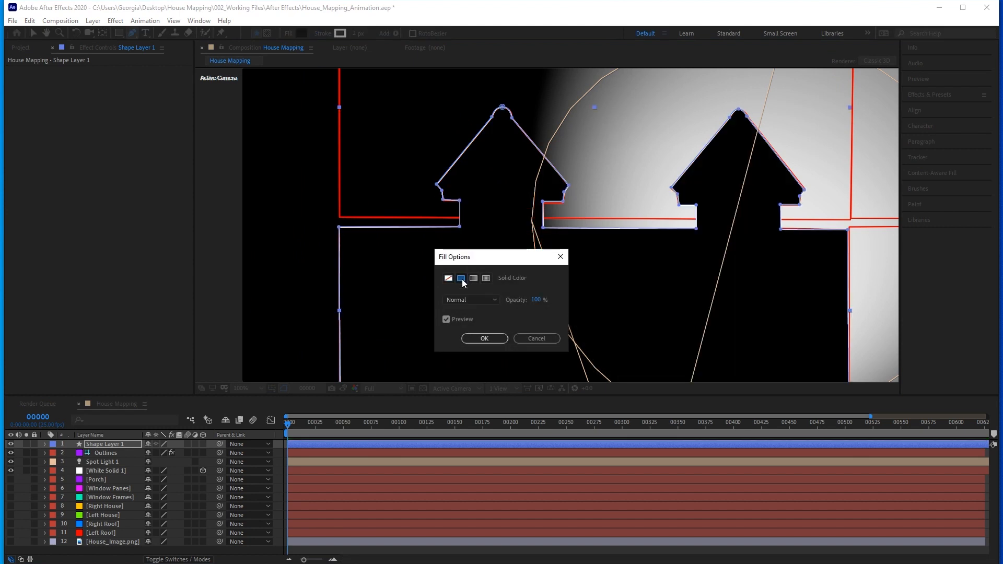
pyautogui.click(485, 338)
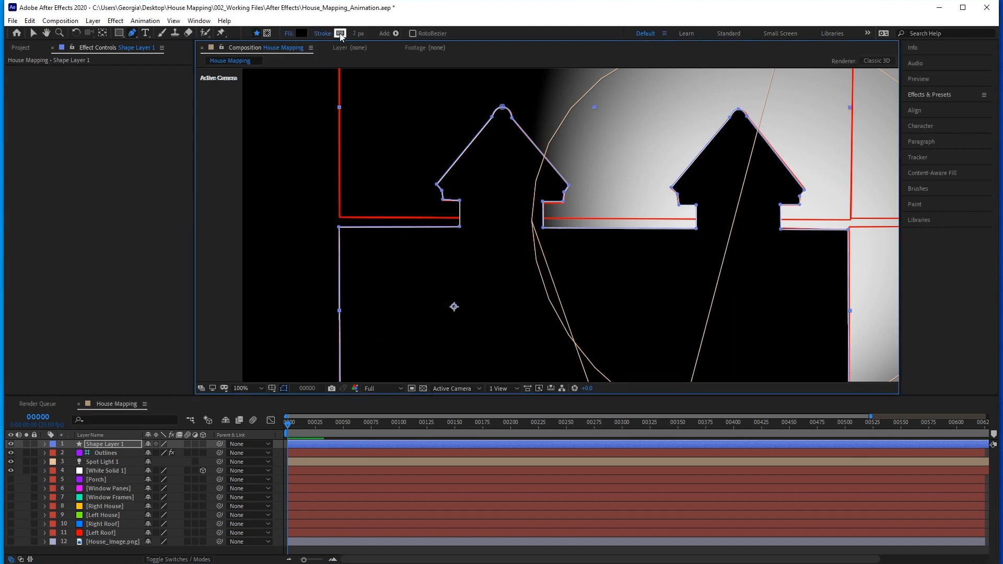
pyautogui.click(302, 32)
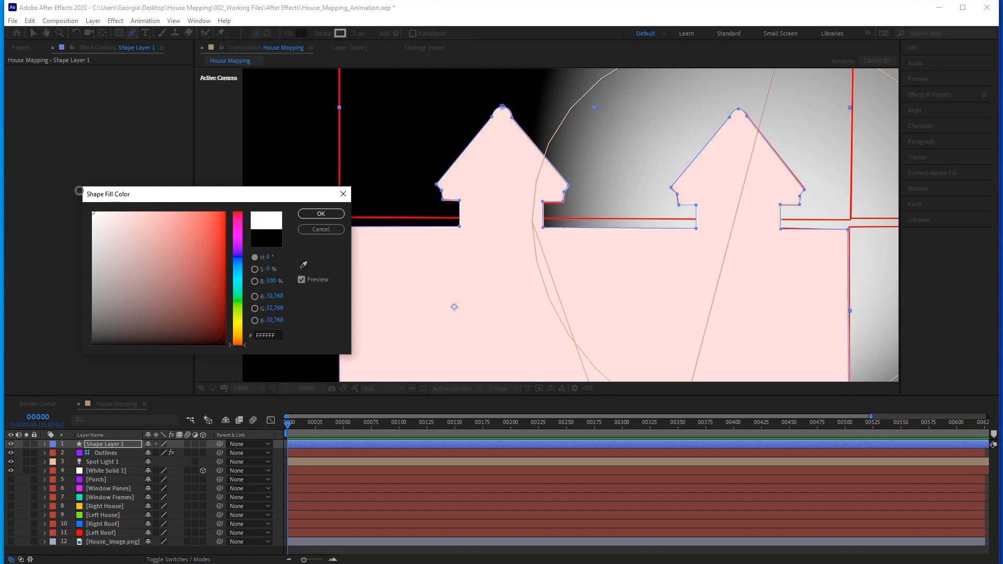
pyautogui.click(320, 214)
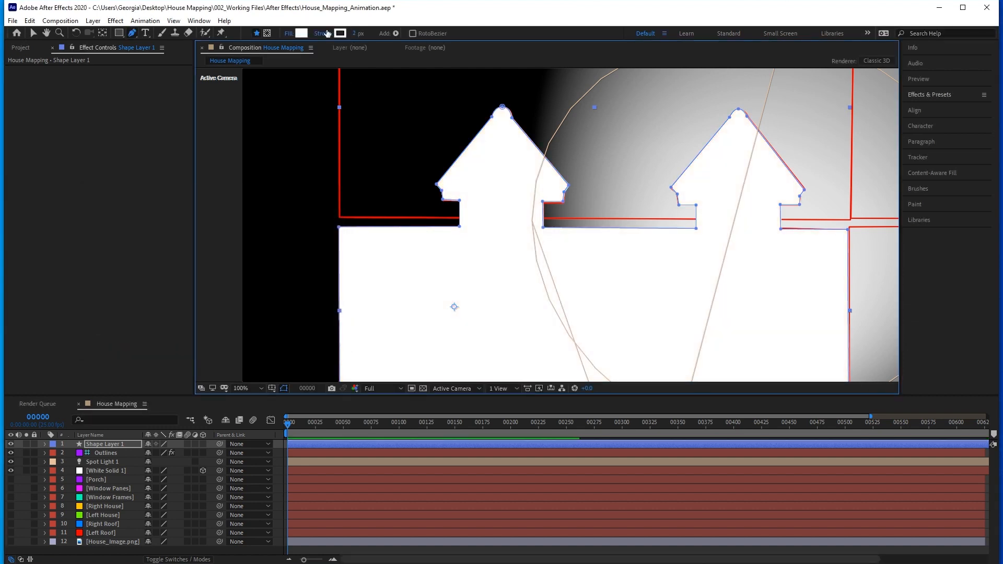
# Set the left house shape's stroke to None.
pyautogui.click(330, 33)
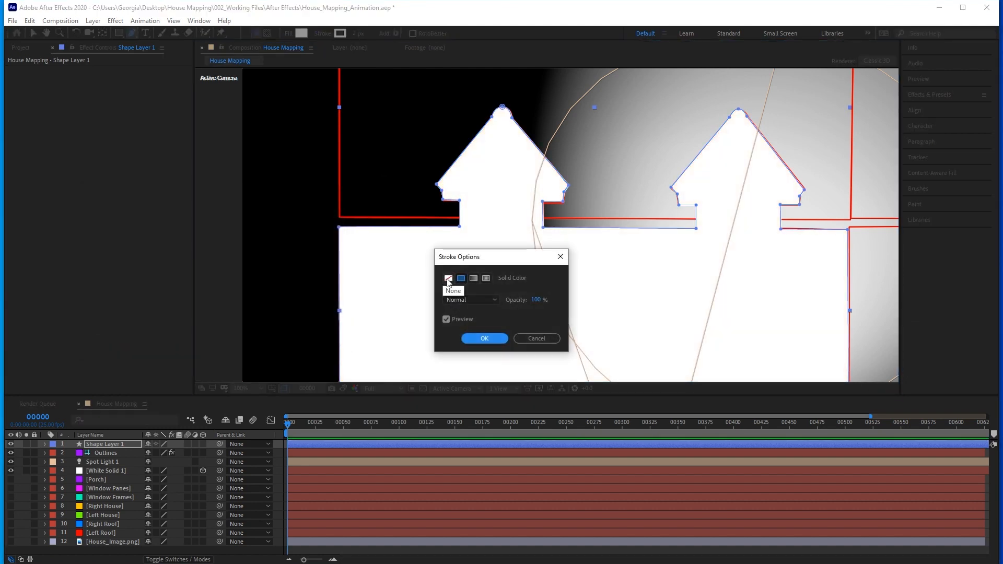
pyautogui.click(447, 278)
pyautogui.click(476, 338)
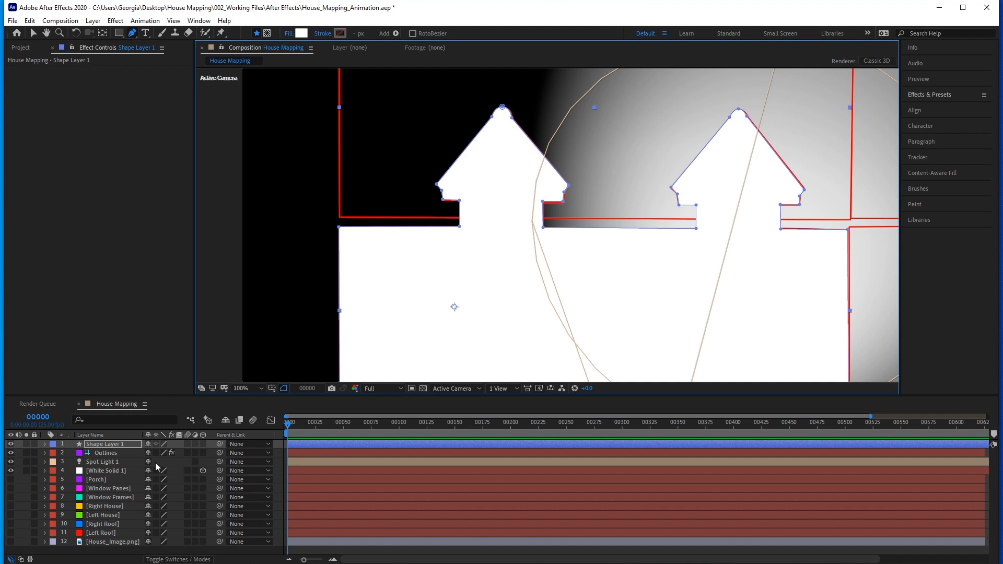
# Rename the shape layer as Left House and deselect it.
pyautogui.click(106, 444)
pyautogui.press('Return')
pyautogui.write('Left House')
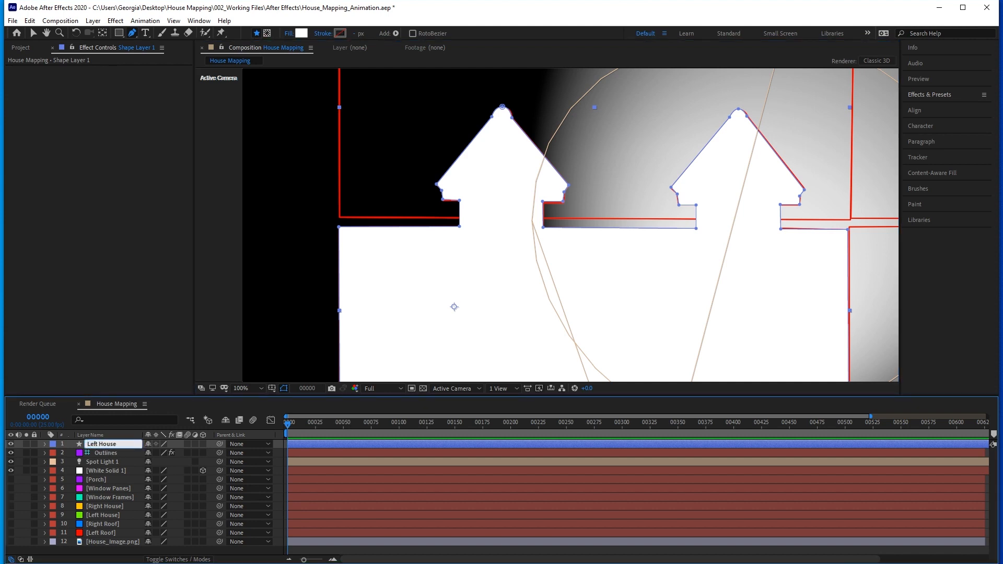
pyautogui.press('Return')
pyautogui.hotkey('ctrl', 'shift', 'a')
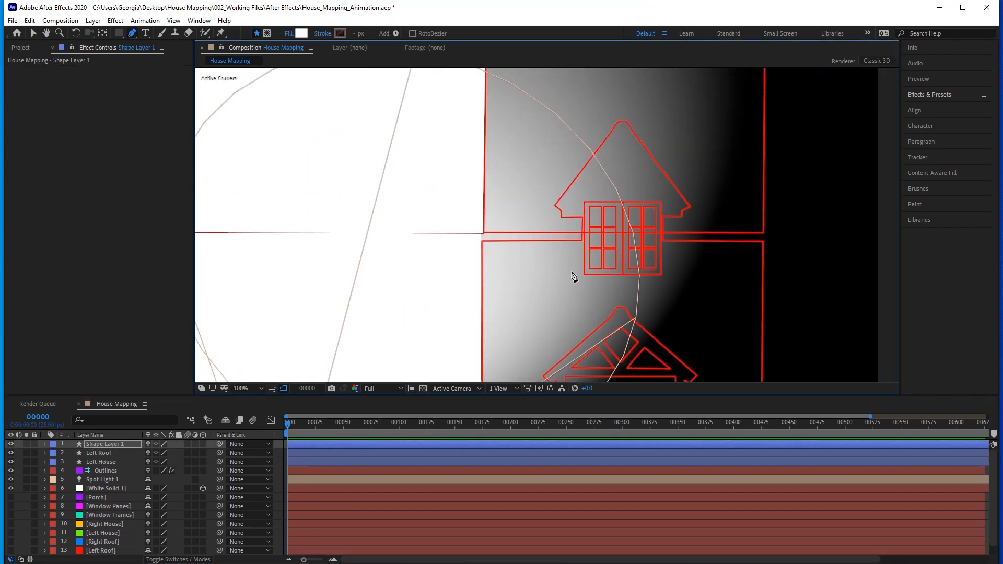
# Trace the right house section around the right upper window's gable with a rounded peak and name its layer Right House.
pyautogui.click(773, 215)
pyautogui.click(773, 185)
pyautogui.click(733, 184)
pyautogui.click(731, 170)
pyautogui.click(720, 161)
pyautogui.moveTo(735, 158); pyautogui.dragTo(480, 290)
pyautogui.click(578, 143)
pyautogui.click(588, 121)
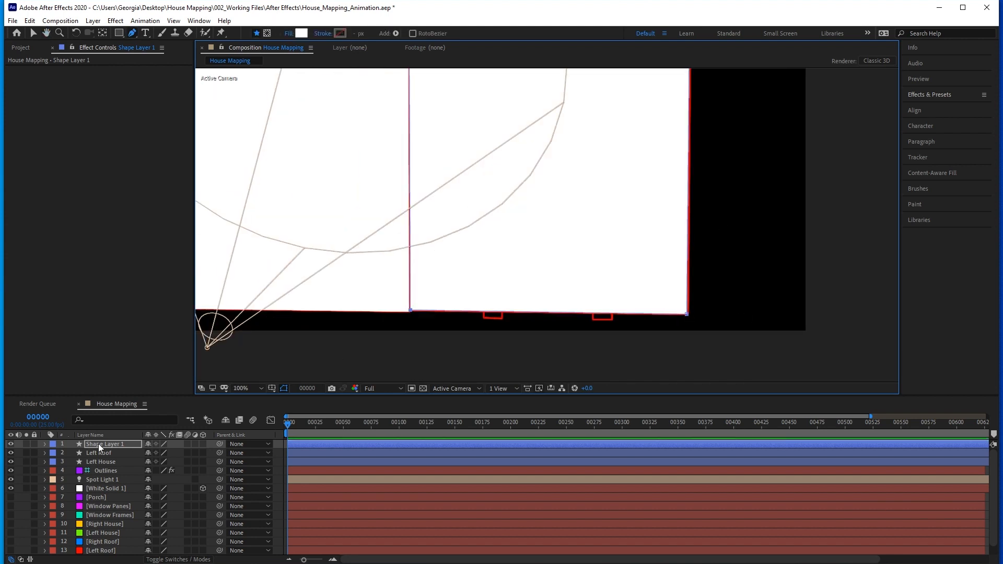
pyautogui.write('Right House')
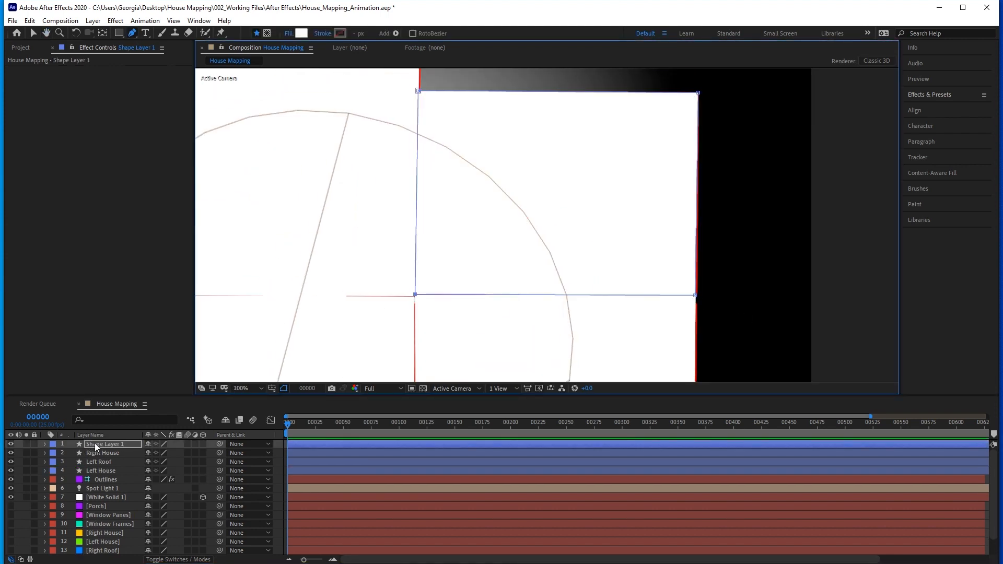
# Name the right roof's shape layer Right Roof and make all four white house and roof shape layers 3D.
pyautogui.write('Right Roof')
pyautogui.press('Return')
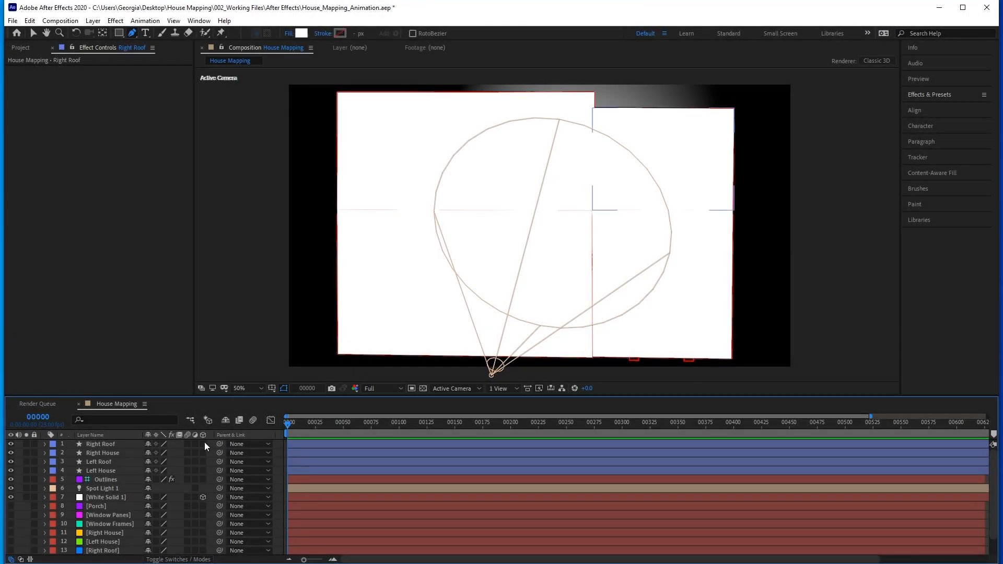
pyautogui.click(204, 469)
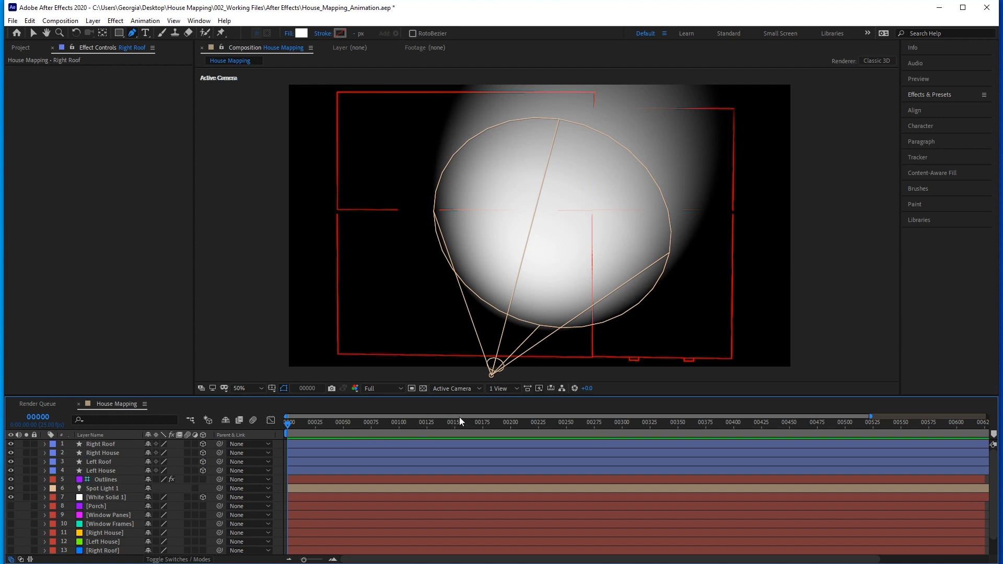
# Show the composition in two horizontal views and change the Top view to Custom View 1.
pyautogui.click(511, 391)
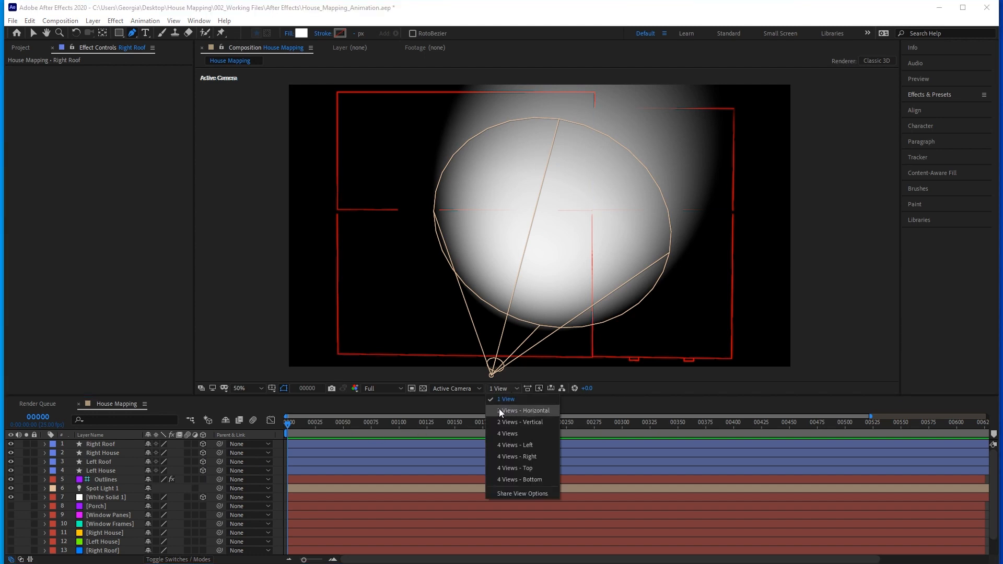
pyautogui.click(524, 411)
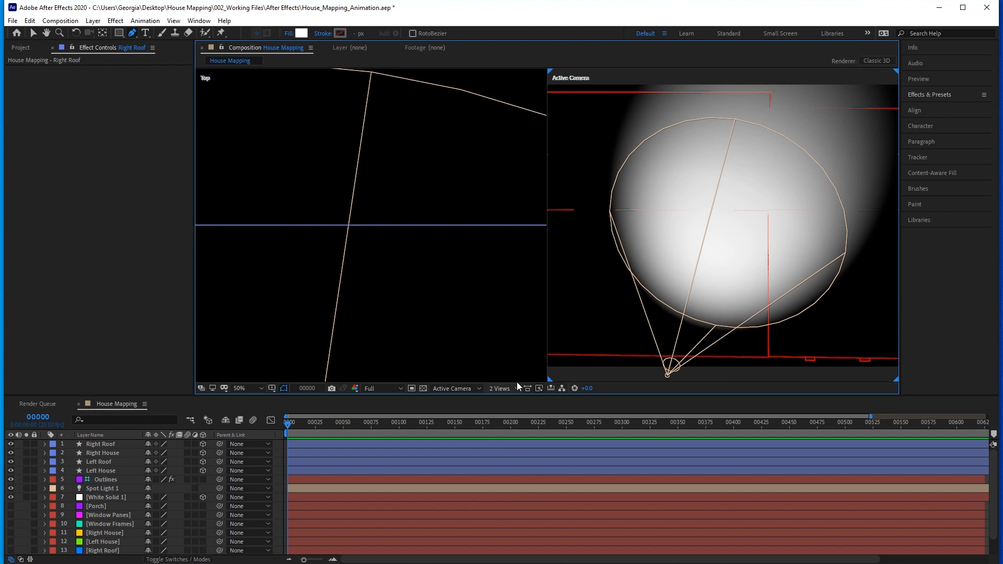
pyautogui.click(35, 33)
pyautogui.click(333, 186)
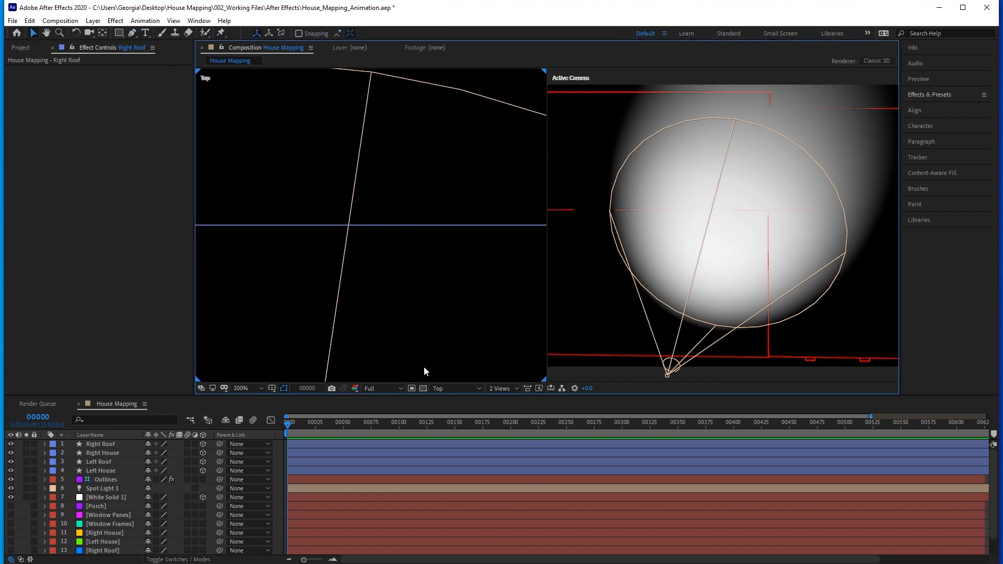
pyautogui.click(462, 387)
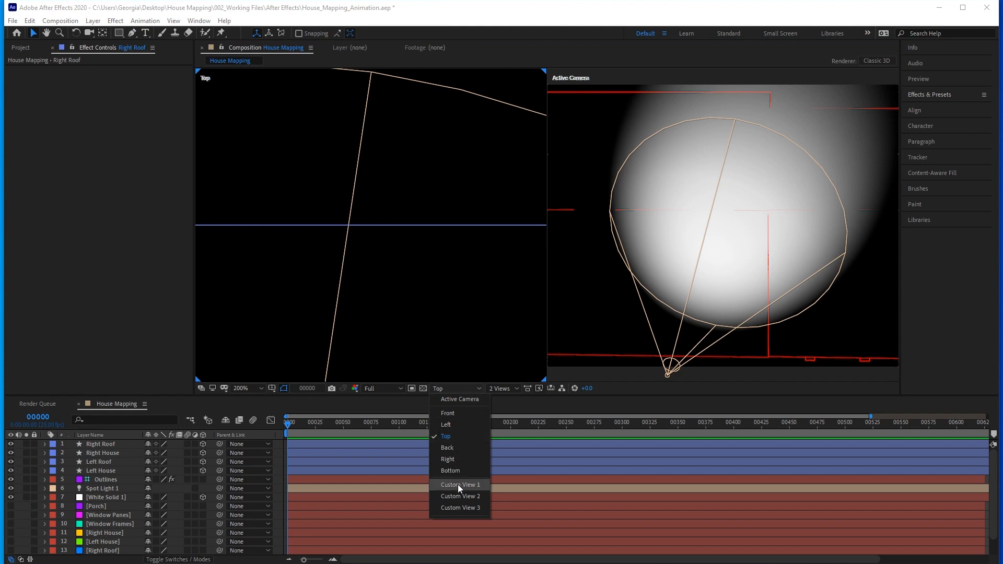
pyautogui.click(471, 485)
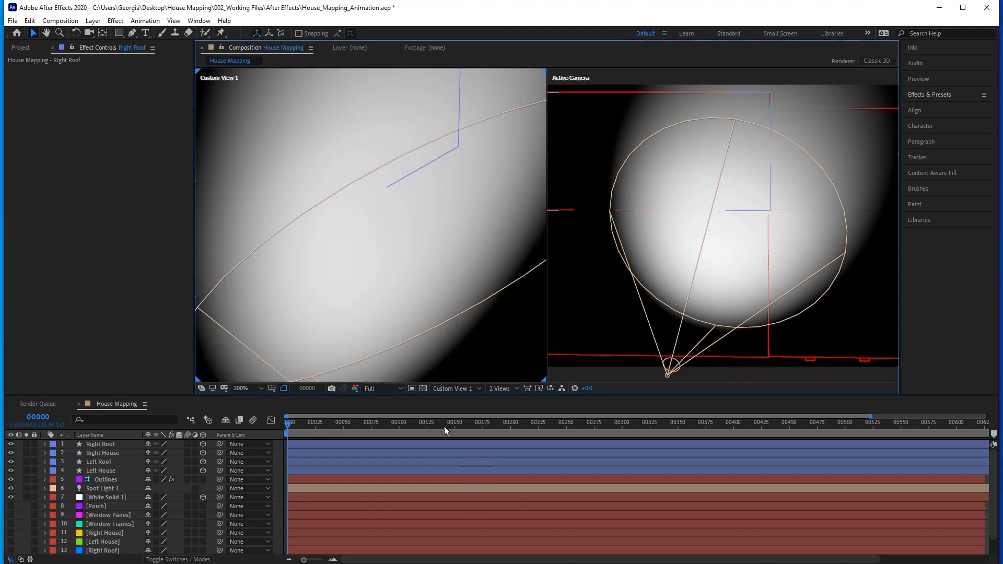
# Orbit Custom View 1 to show the spotlight and solid at an angle, and switch the Active Camera view to Front.
pyautogui.click(86, 35)
pyautogui.scroll(-1, 346, 200)
pyautogui.moveTo(414, 275); pyautogui.dragTo(308, 250)
pyautogui.scroll(-1, 358, 251)
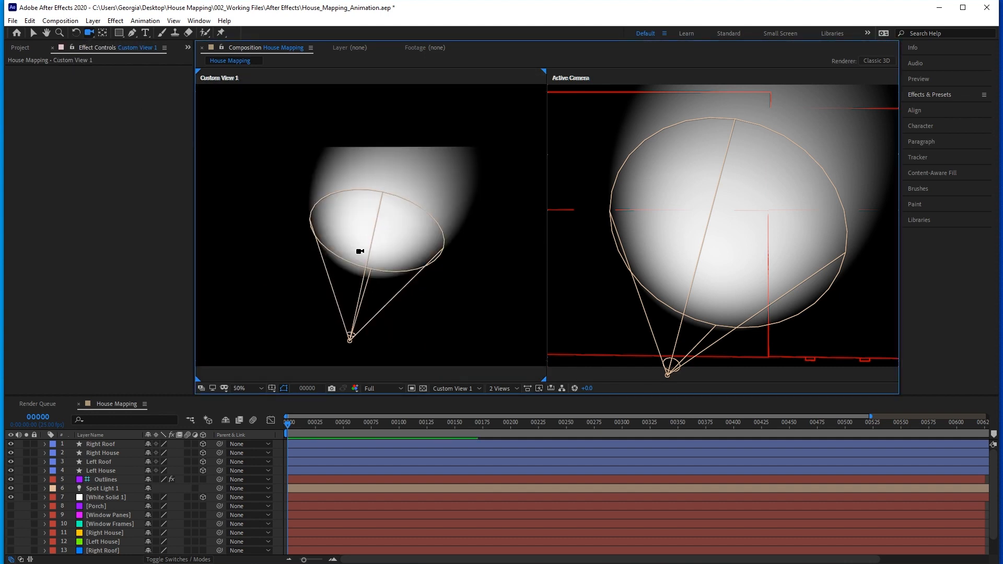
pyautogui.moveTo(417, 300); pyautogui.dragTo(397, 286)
pyautogui.click(33, 33)
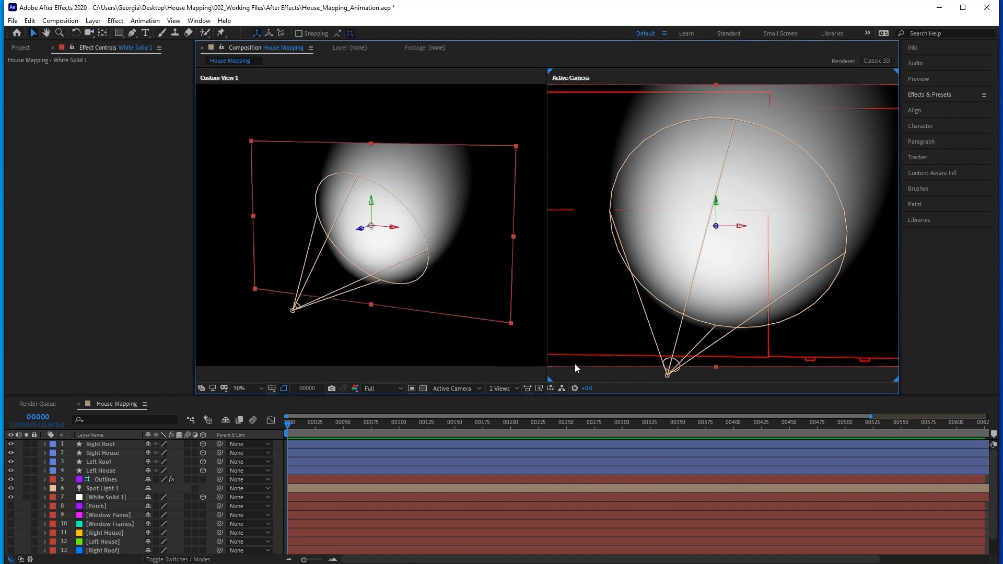
pyautogui.click(574, 364)
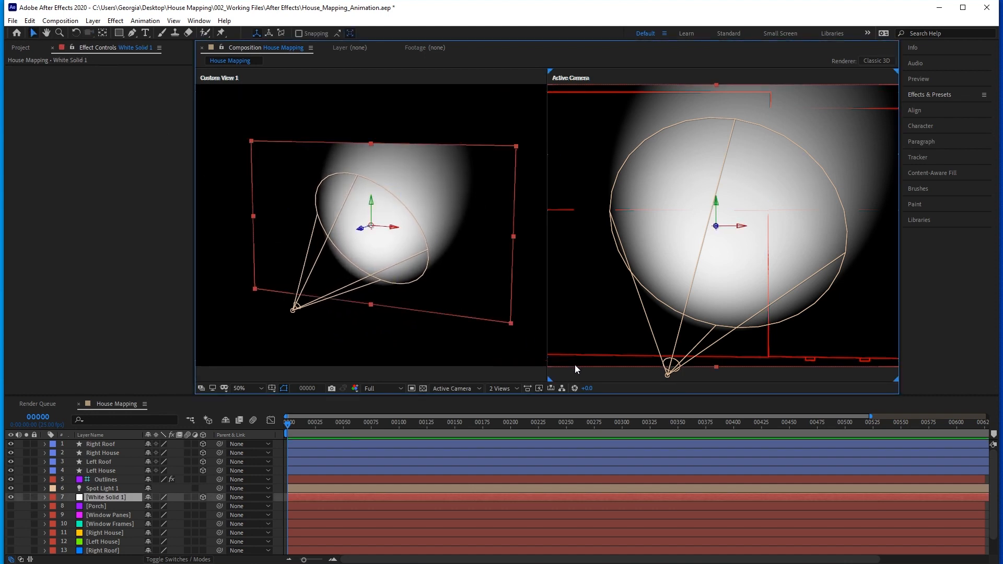
pyautogui.click(446, 388)
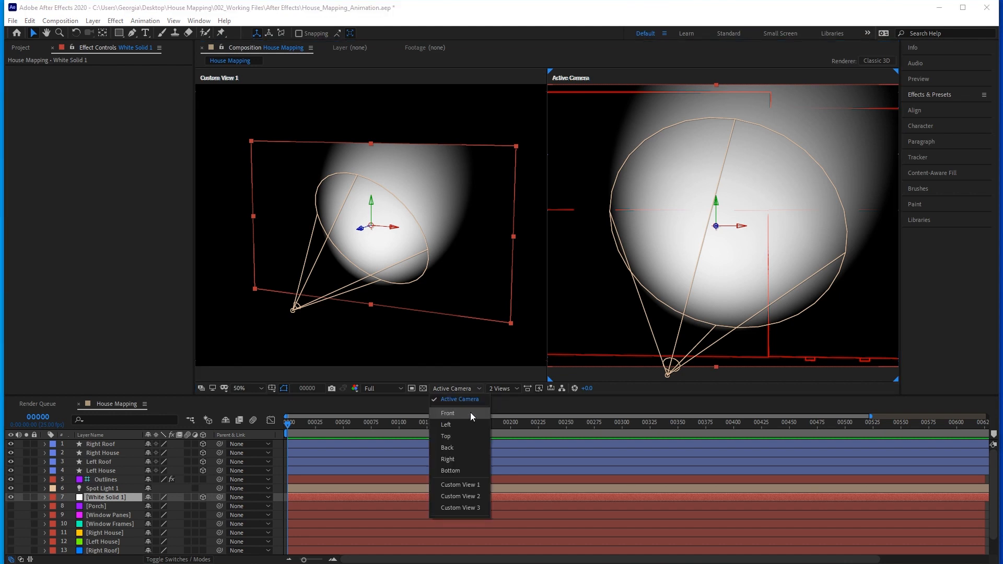
pyautogui.click(470, 412)
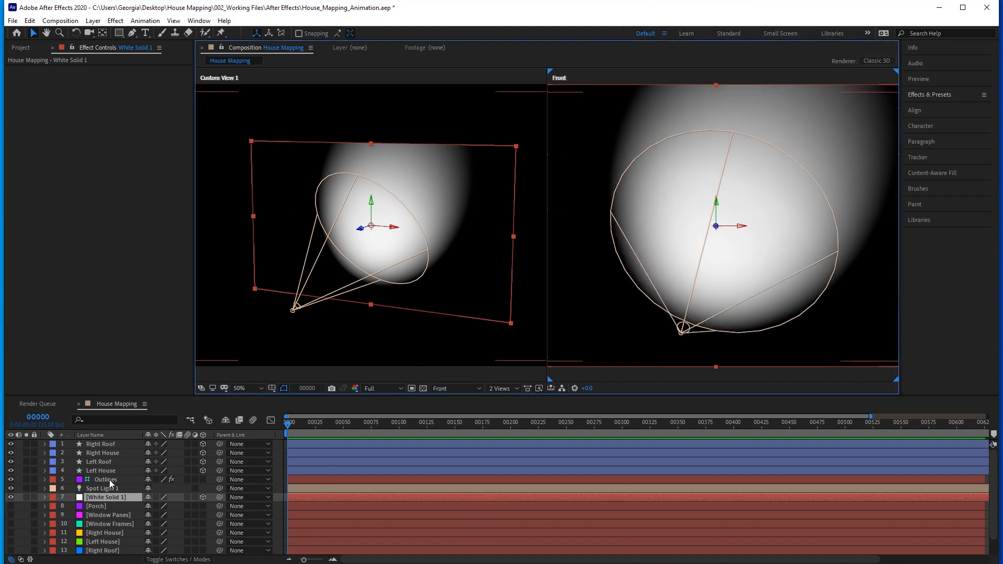
# Move the Outlines layer to the top of the layer stack, make it a 3D layer and deselect it.
pyautogui.moveTo(109, 480); pyautogui.dragTo(113, 447)
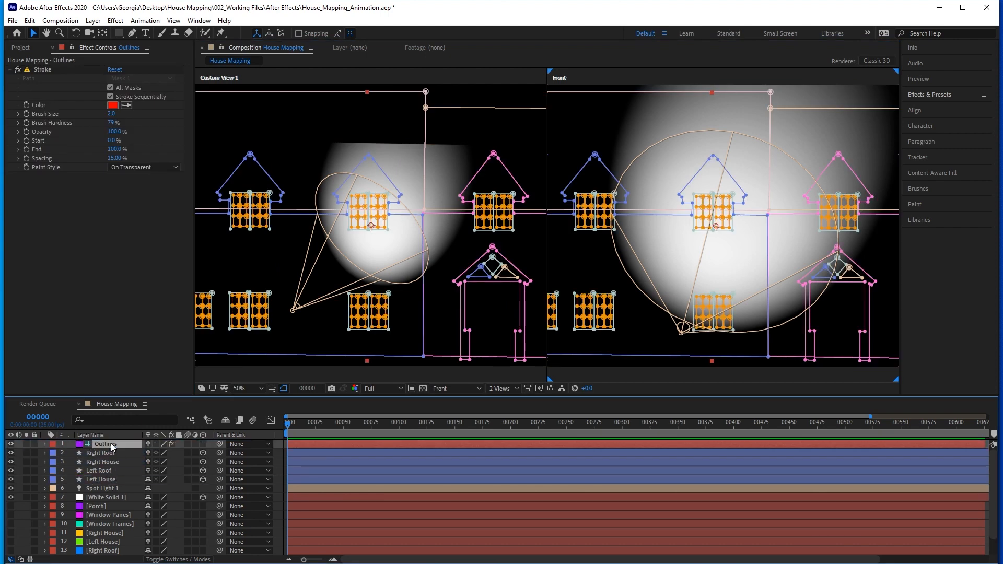
pyautogui.click(203, 443)
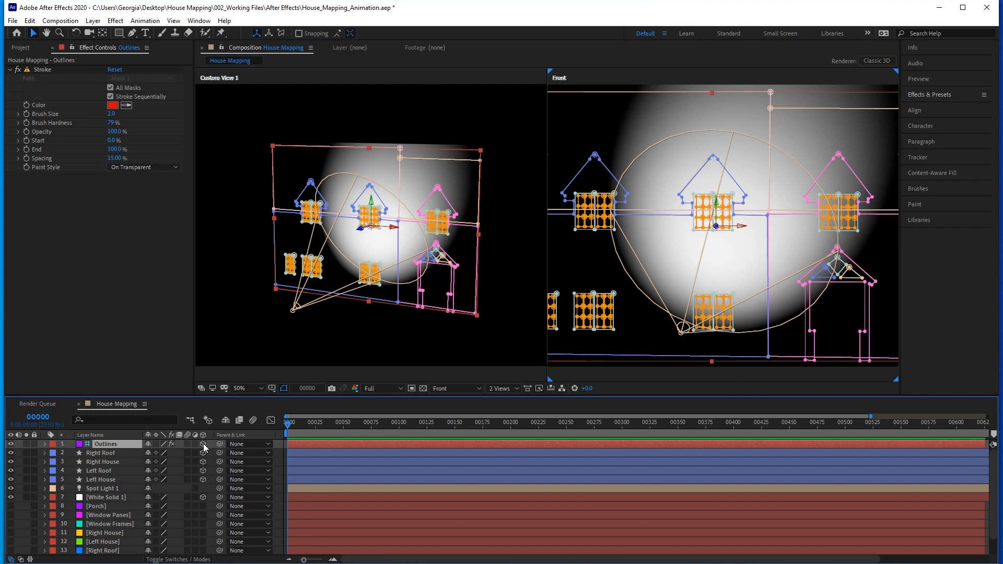
pyautogui.click(569, 372)
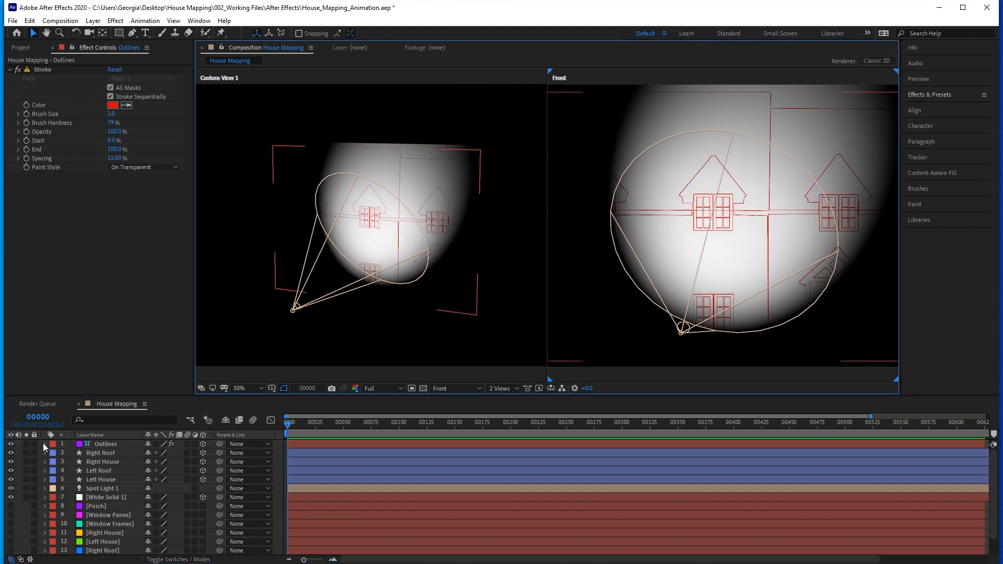
# Turn off Accepts Shadows and Accepts Lights in the Outlines layer's material options and deselect the layer.
pyautogui.click(44, 444)
pyautogui.click(53, 489)
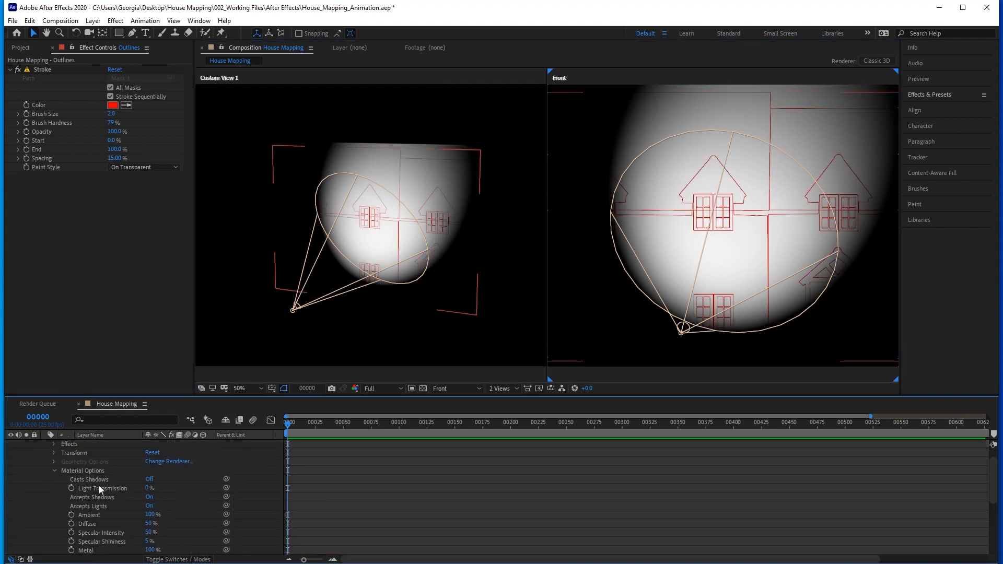
pyautogui.click(150, 497)
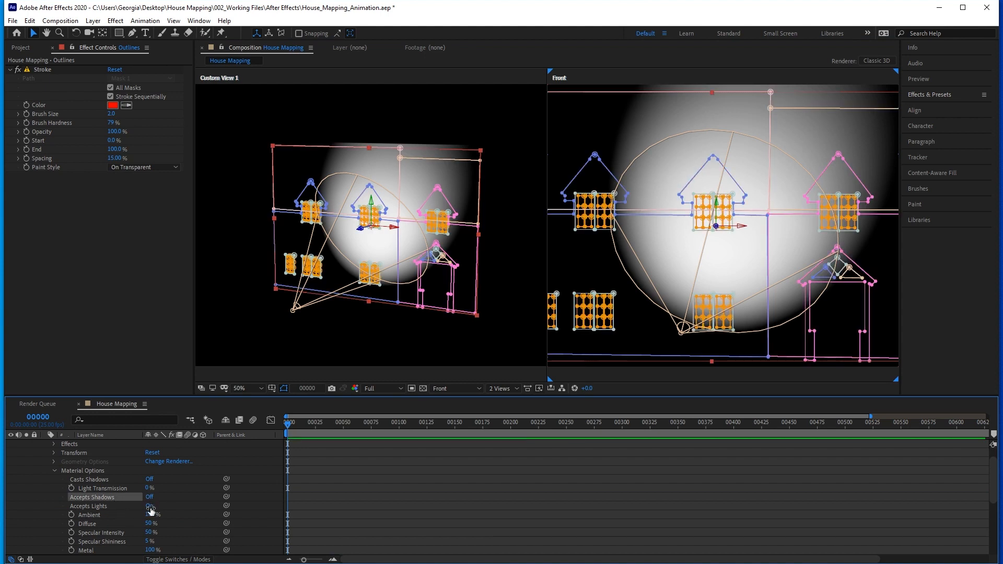
pyautogui.click(151, 507)
pyautogui.click(580, 368)
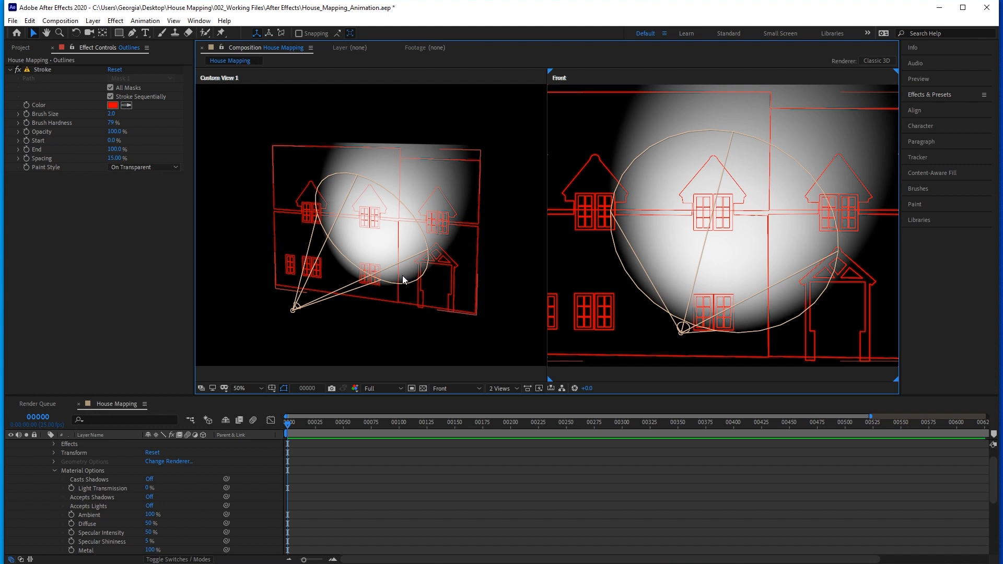
pyautogui.click(341, 197)
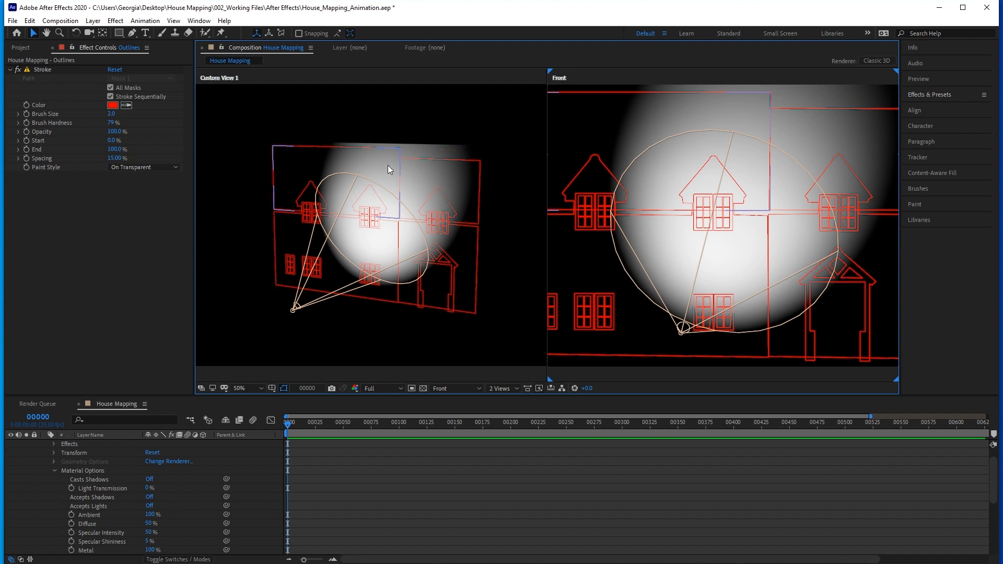
# Move the Left Roof layer's anchor point down to the middle of its lower edge.
pyautogui.click(103, 34)
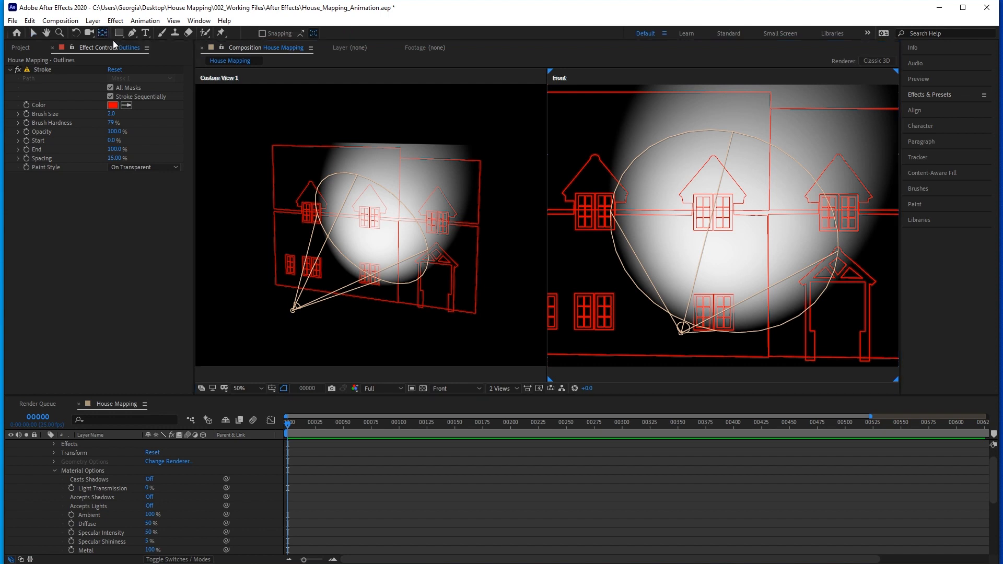
pyautogui.scroll(1, 70, 455)
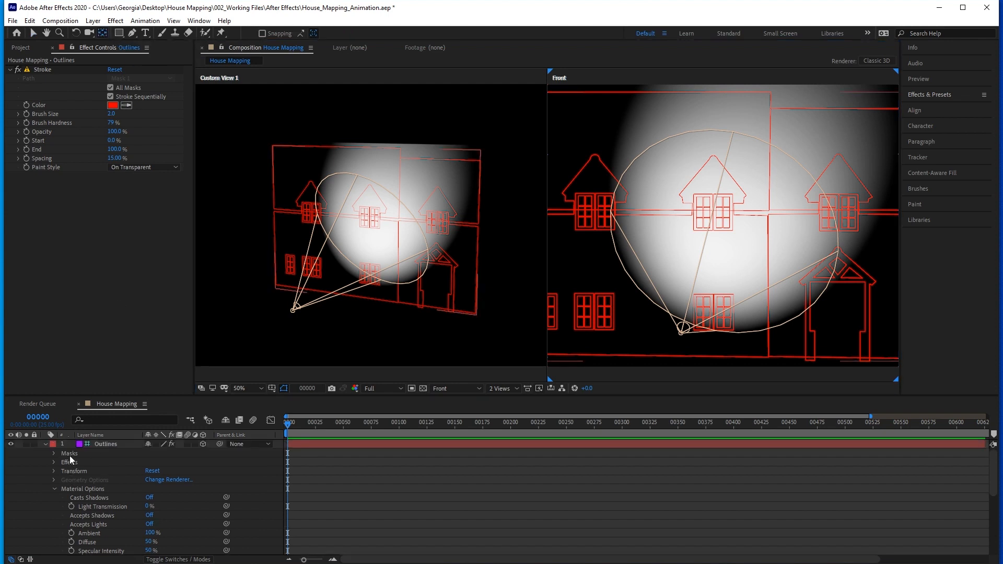
pyautogui.click(45, 443)
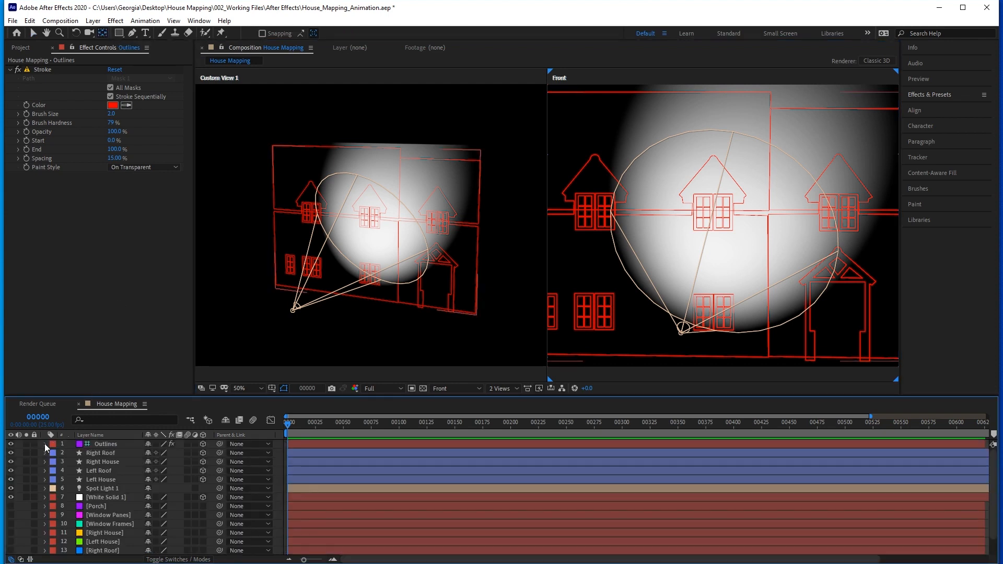
pyautogui.click(99, 470)
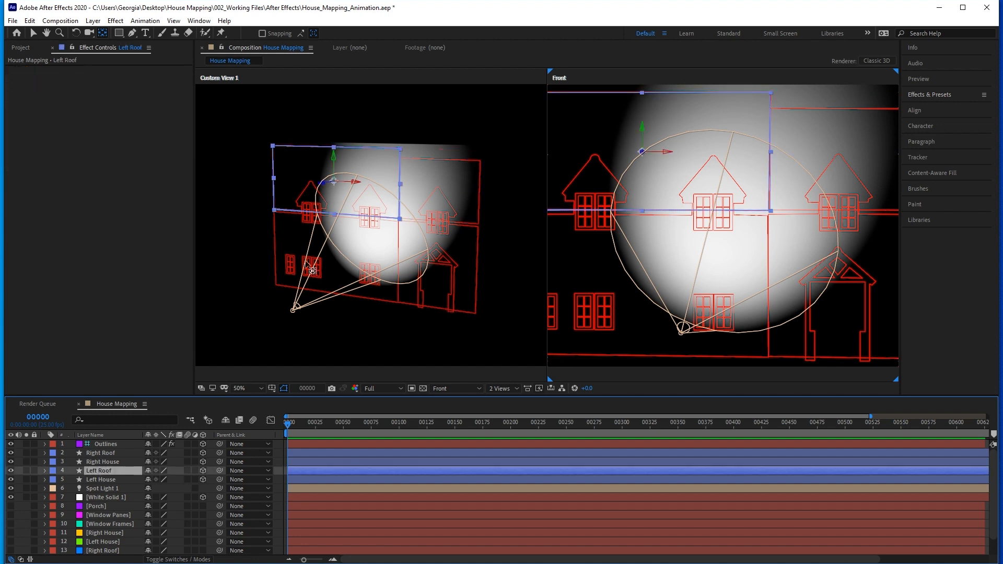
pyautogui.click(336, 186)
pyautogui.moveTo(335, 183); pyautogui.dragTo(334, 214)
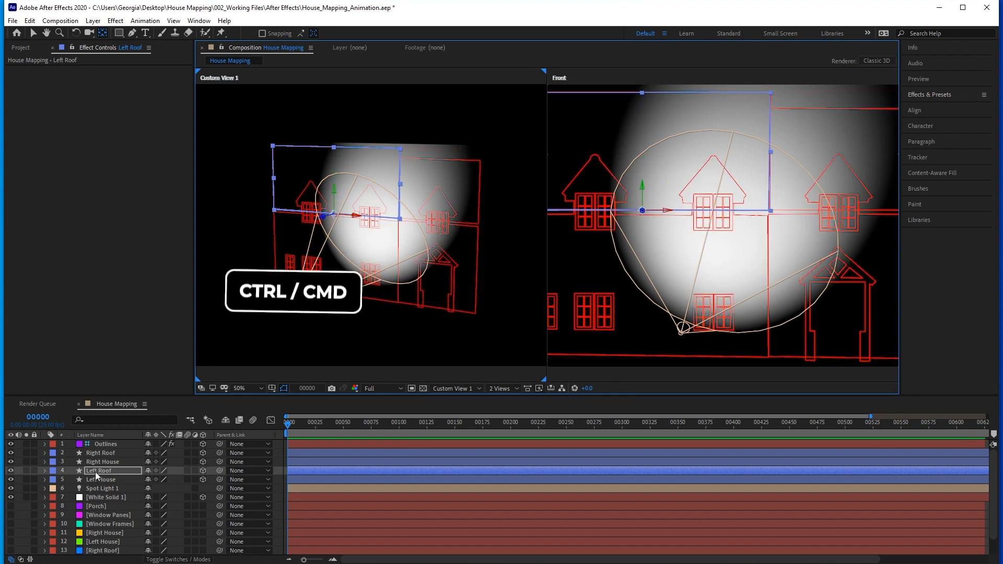
# Tilt the Left Roof layer backward with an X Rotation of -35°.
pyautogui.click(95, 472)
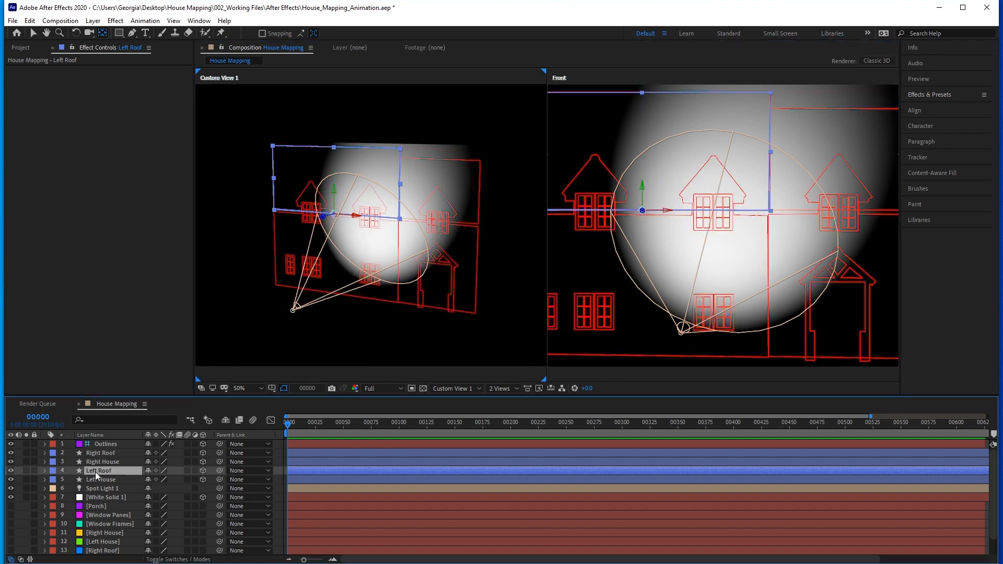
pyautogui.press('r')
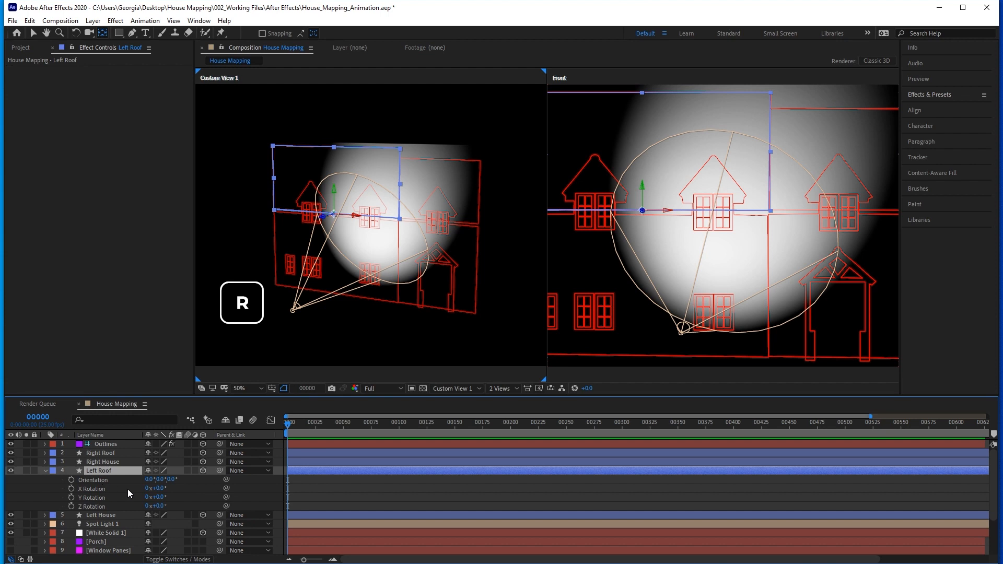
pyautogui.moveTo(157, 488)
pyautogui.mouseDown()
pyautogui.moveTo(167, 488)
pyautogui.moveTo(148, 488)
pyautogui.mouseUp()
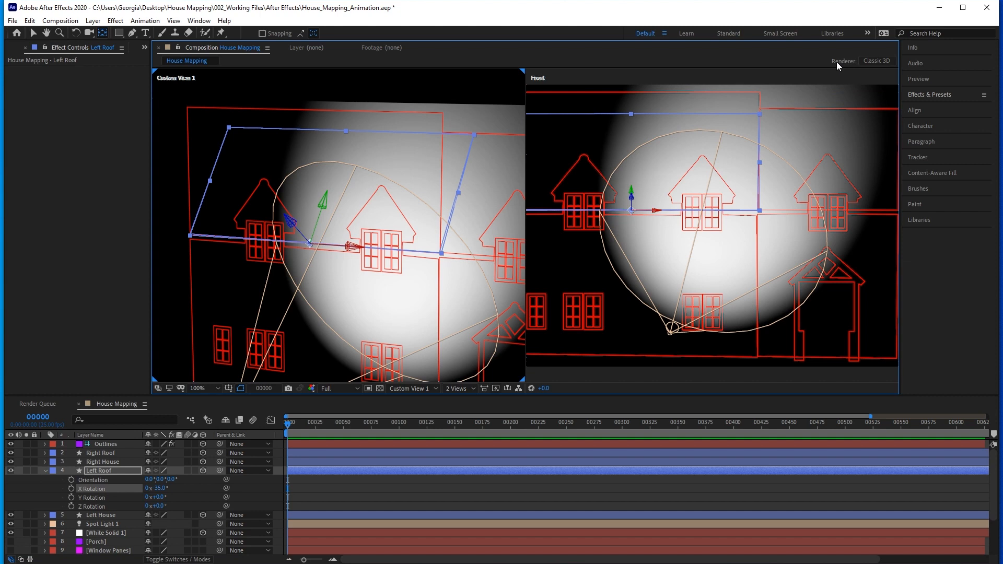
# Switch the composition's 3D renderer to CINEMA 4D.
pyautogui.click(877, 62)
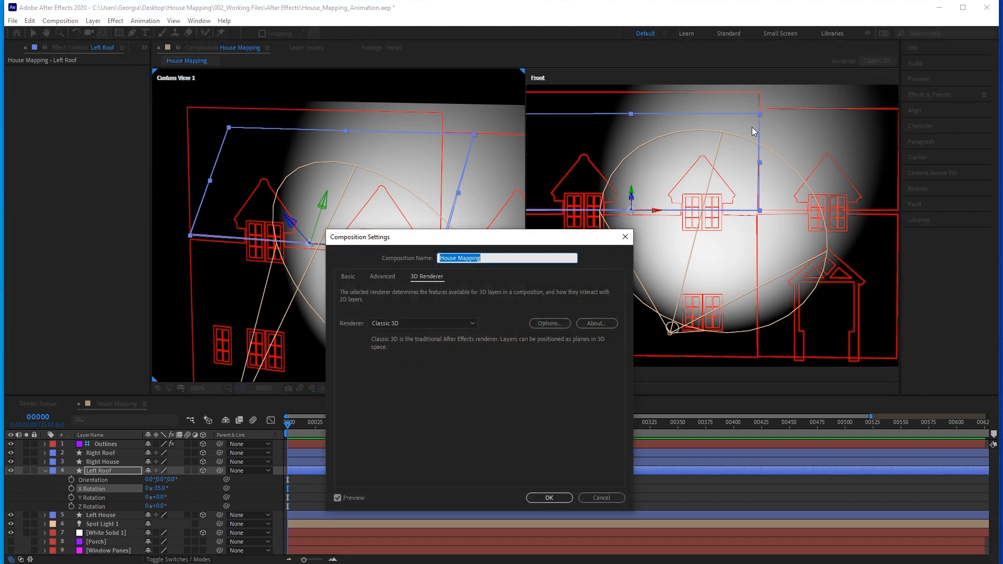
pyautogui.click(437, 323)
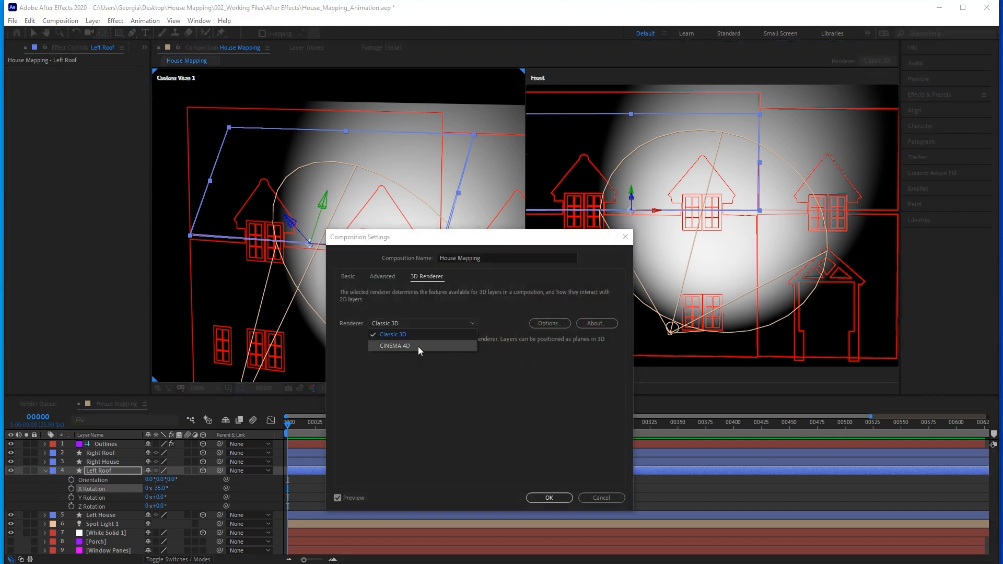
pyautogui.click(424, 346)
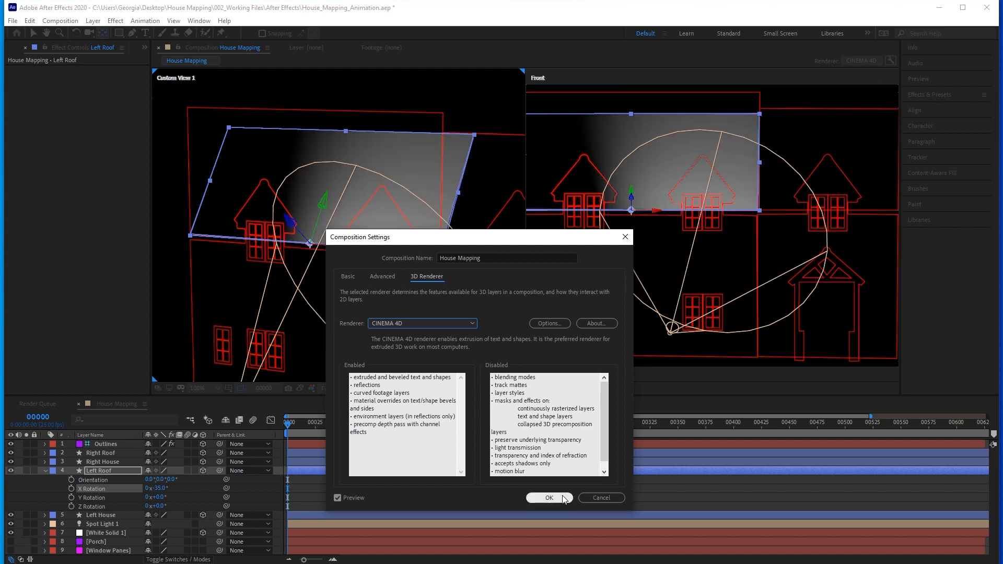
pyautogui.click(549, 498)
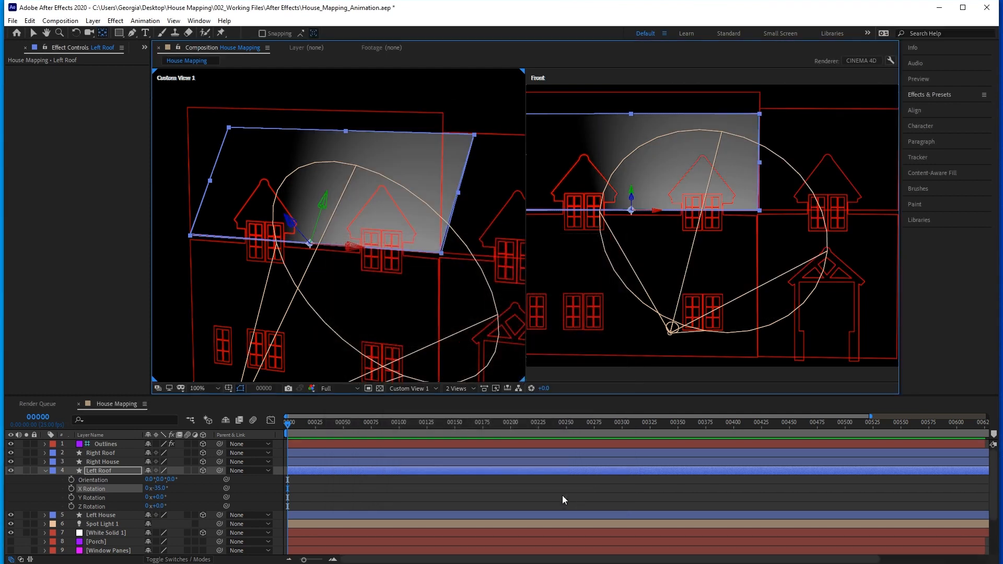
# Give the Left House layer an extrusion depth of 239 and shift it slightly forward along its Z axis.
pyautogui.click(45, 471)
pyautogui.click(104, 480)
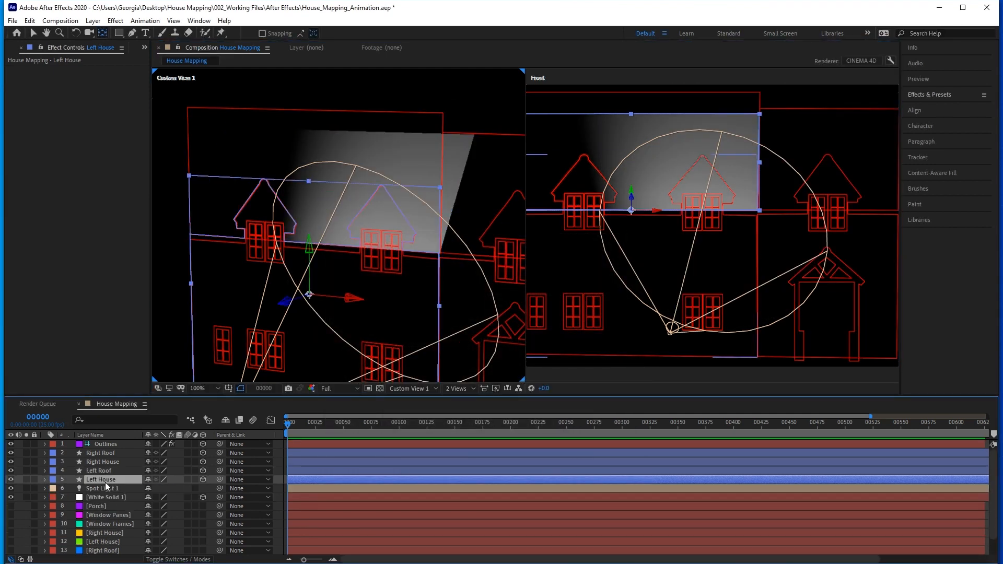
pyautogui.click(45, 478)
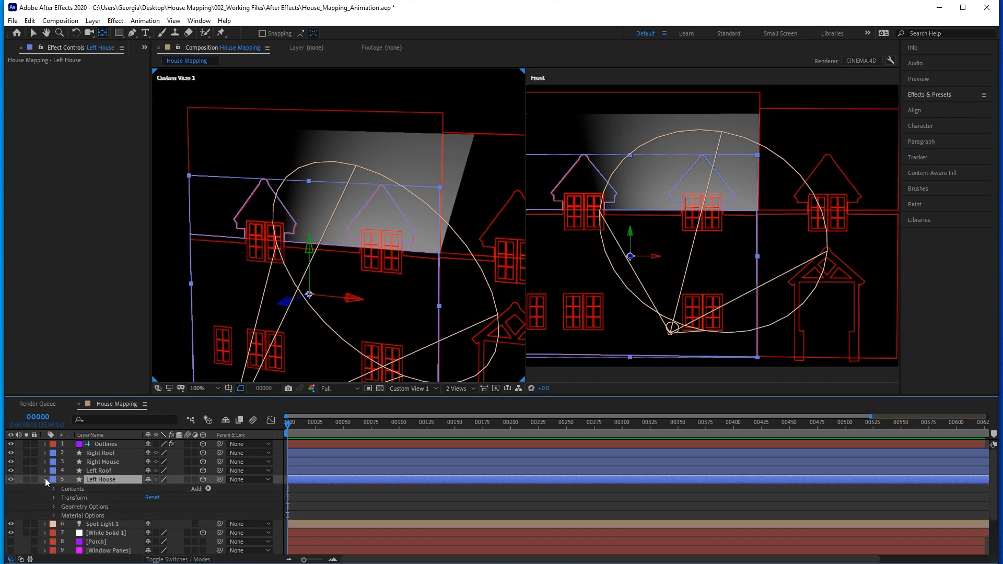
pyautogui.click(54, 505)
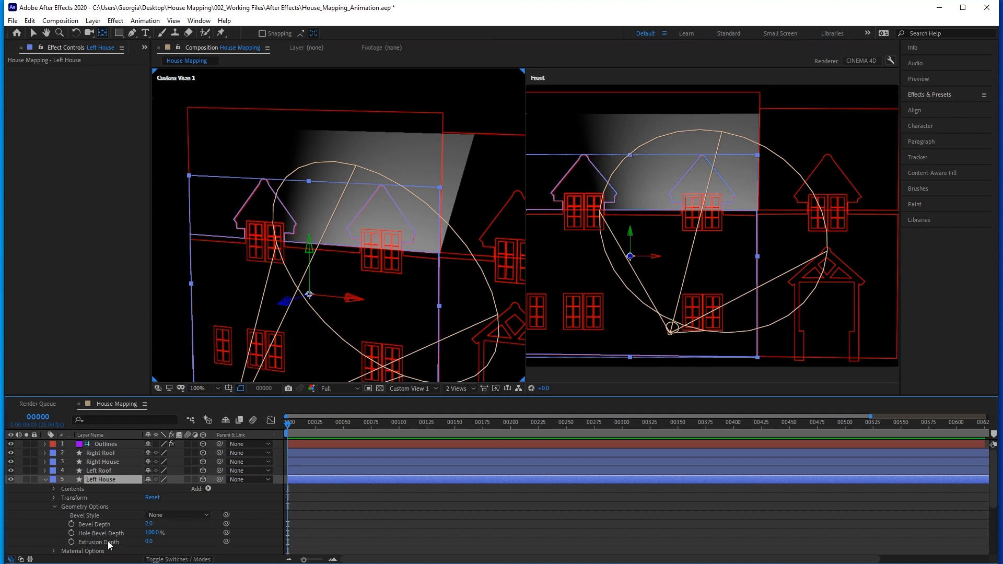
pyautogui.moveTo(148, 541); pyautogui.dragTo(209, 538)
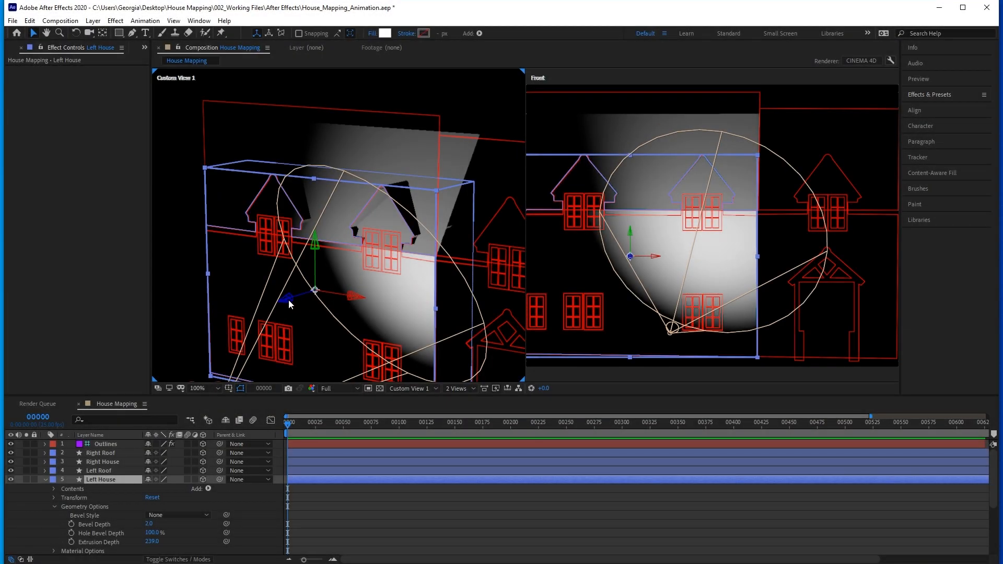
pyautogui.click(288, 302)
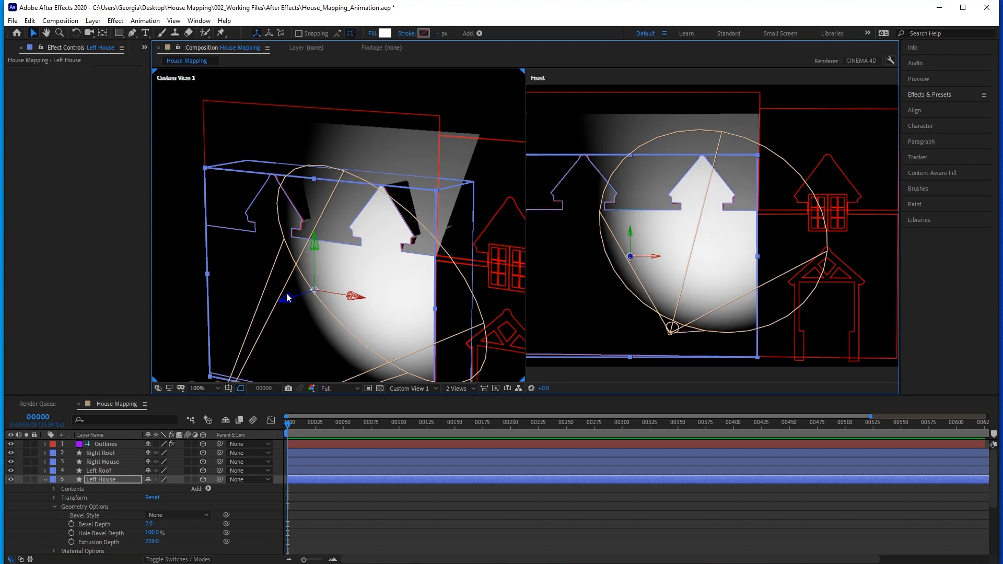
pyautogui.click(45, 479)
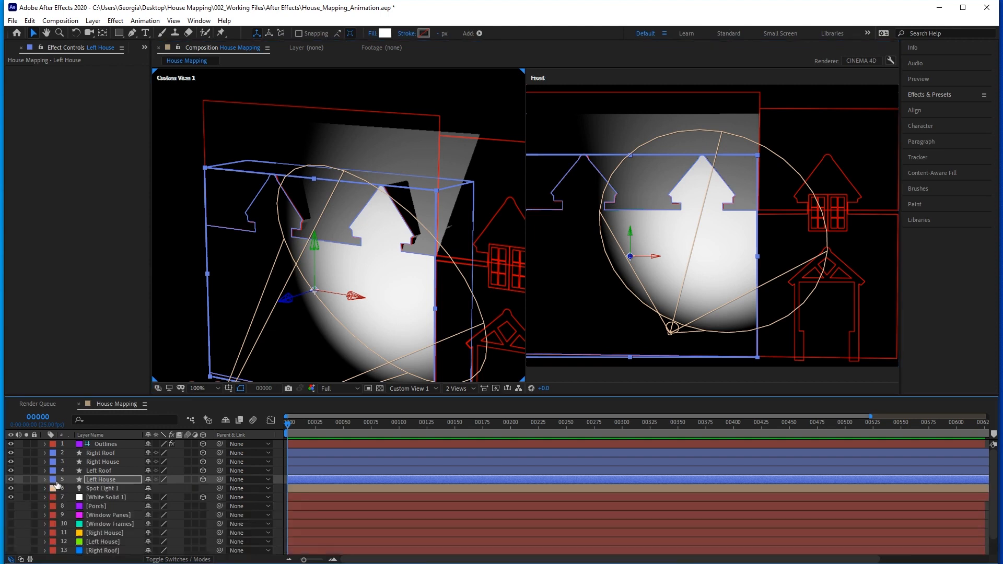
# Adjust the Left Roof layer's X Rotation to -37°.
pyautogui.click(92, 471)
pyautogui.press('r')
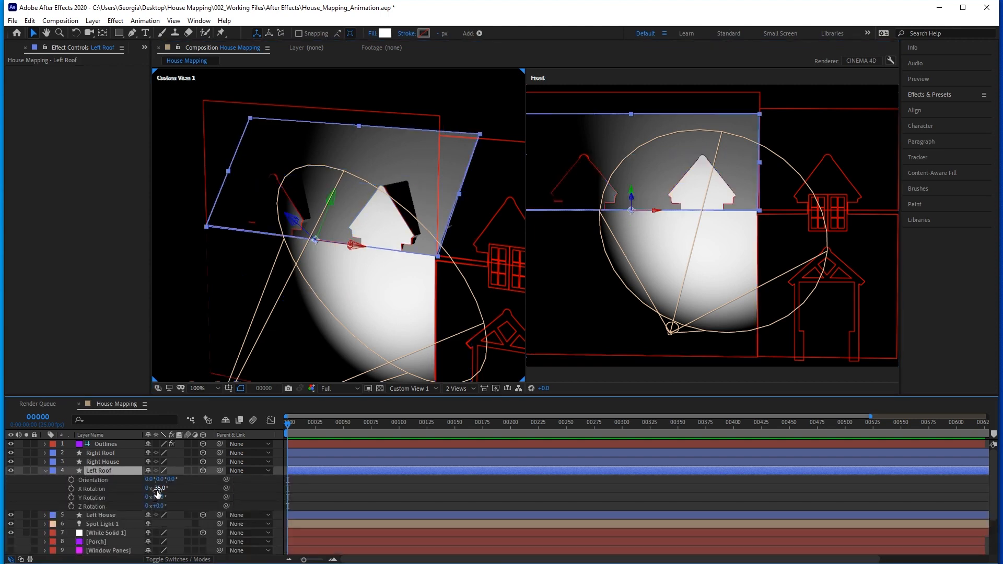
pyautogui.moveTo(158, 488); pyautogui.dragTo(157, 490)
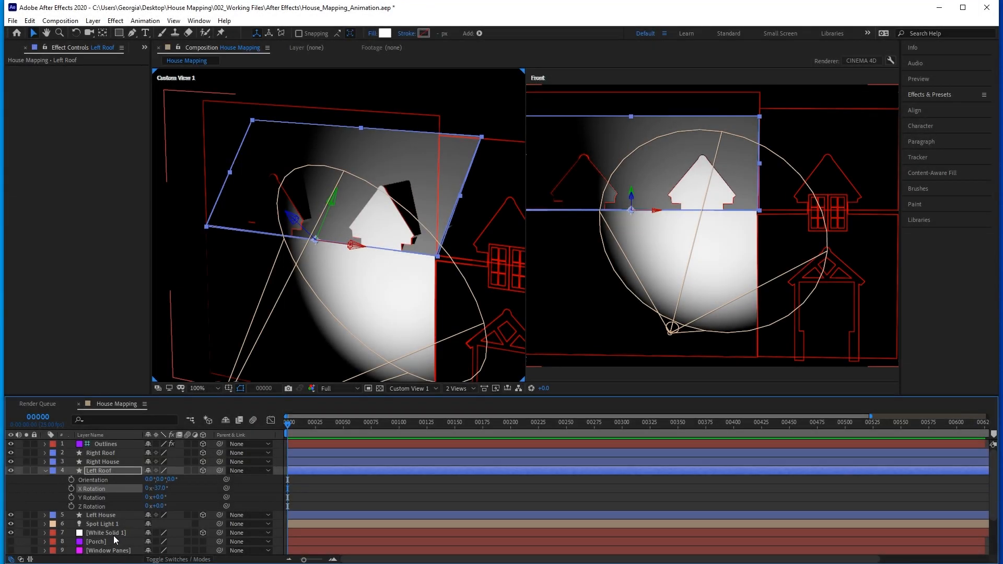
# Show House_Image.png as a 3D layer and stretch Left Roof's upper edge upward in the Front view to match the roof's top.
pyautogui.scroll(-3, 114, 535)
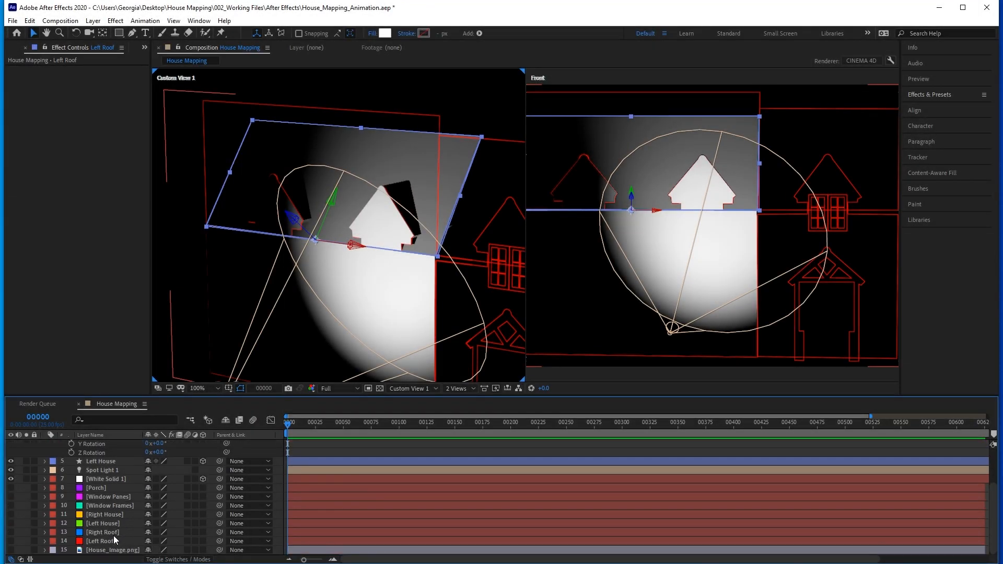
pyautogui.click(10, 550)
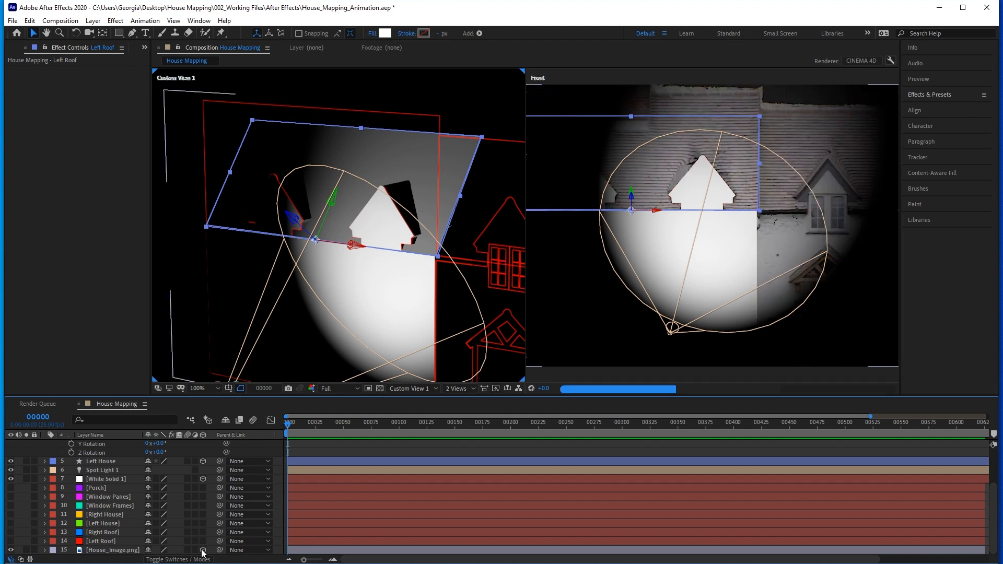
pyautogui.scroll(3, 121, 516)
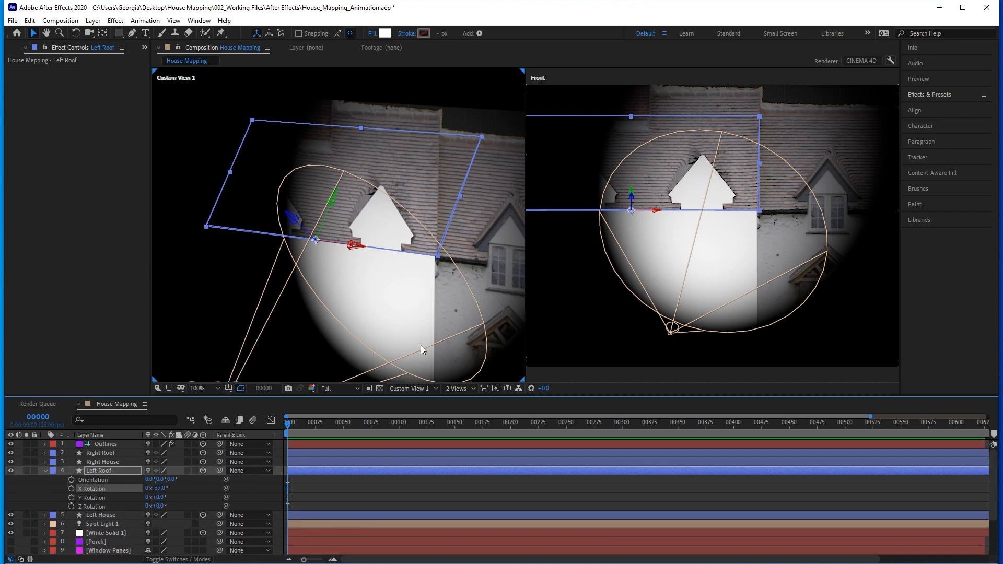
pyautogui.press('space')
pyautogui.moveTo(643, 252); pyautogui.dragTo(692, 285)
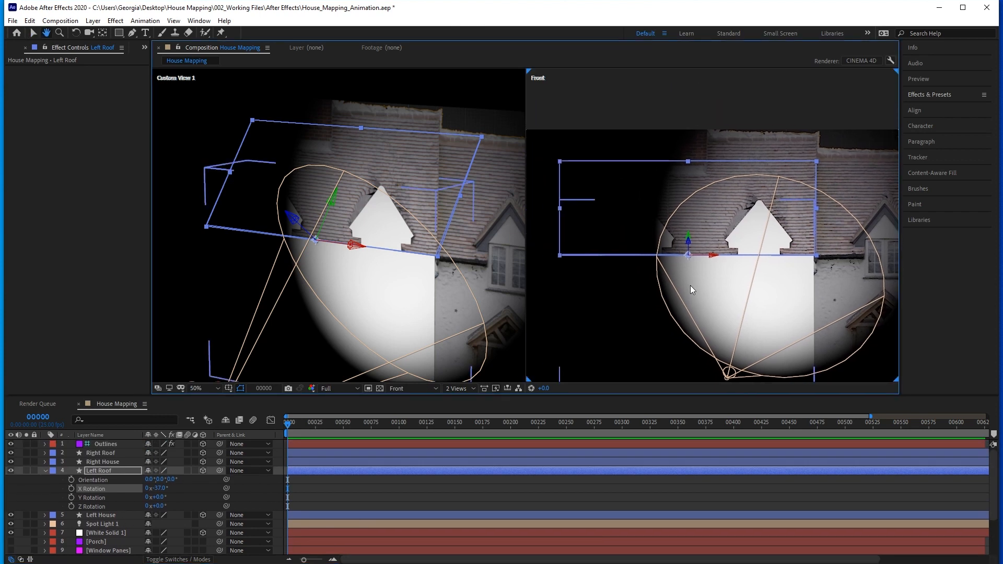
pyautogui.moveTo(688, 165); pyautogui.dragTo(689, 138)
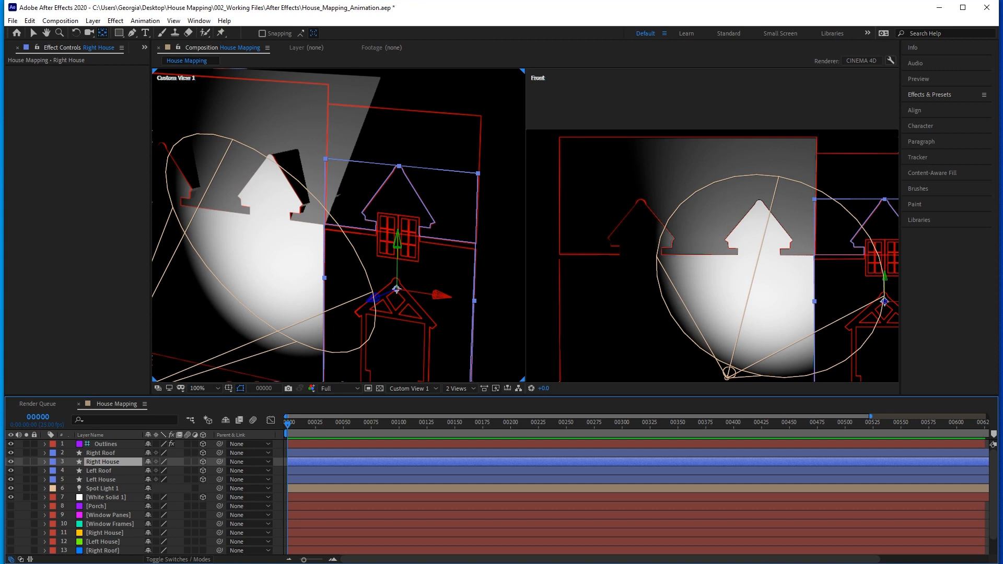
# Check the reference photo of the house and move Right Roof and Right House together backward along the Z axis.
pyautogui.click(413, 562)
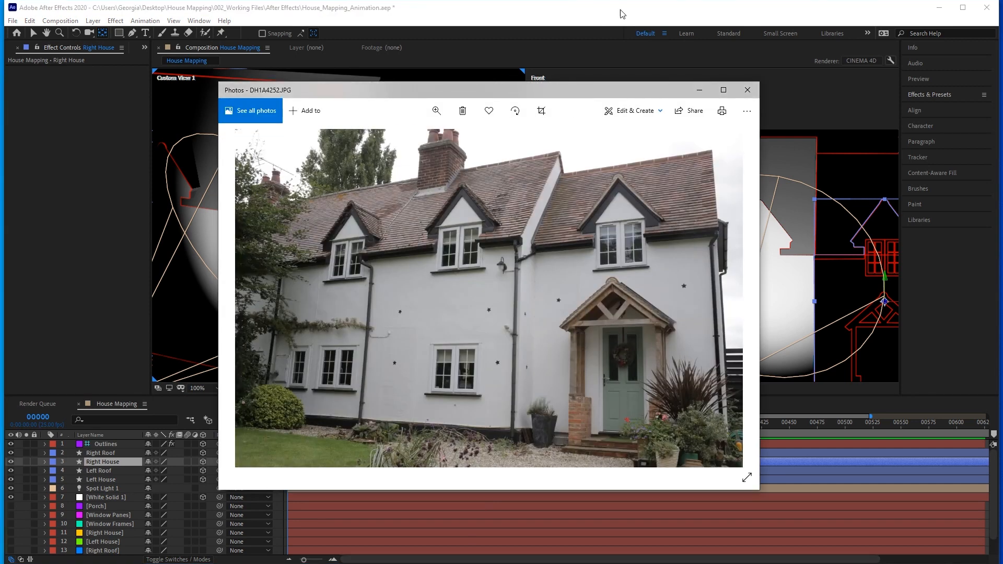
pyautogui.click(682, 14)
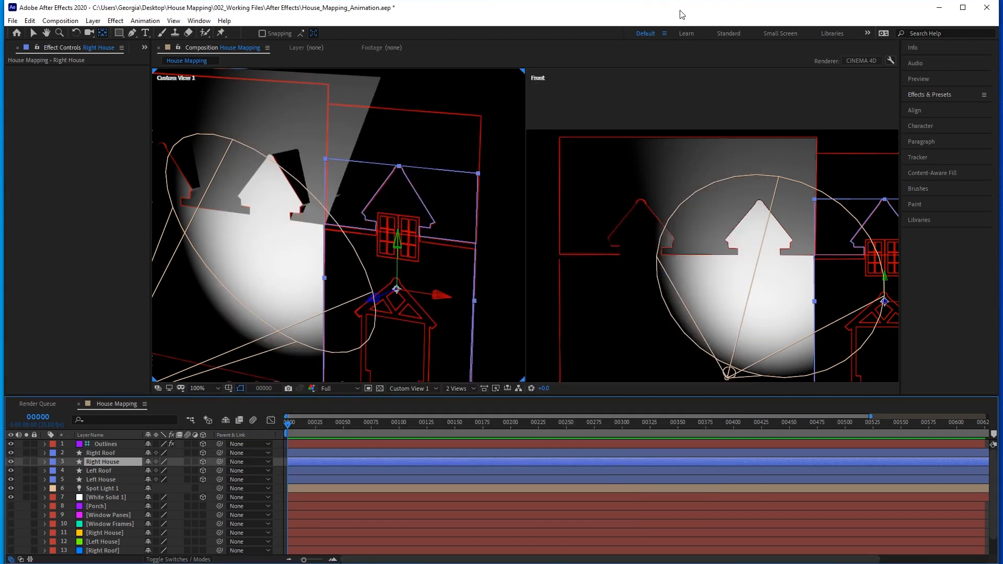
pyautogui.keyDown('ctrl'); pyautogui.click(108, 453); pyautogui.keyUp('ctrl')
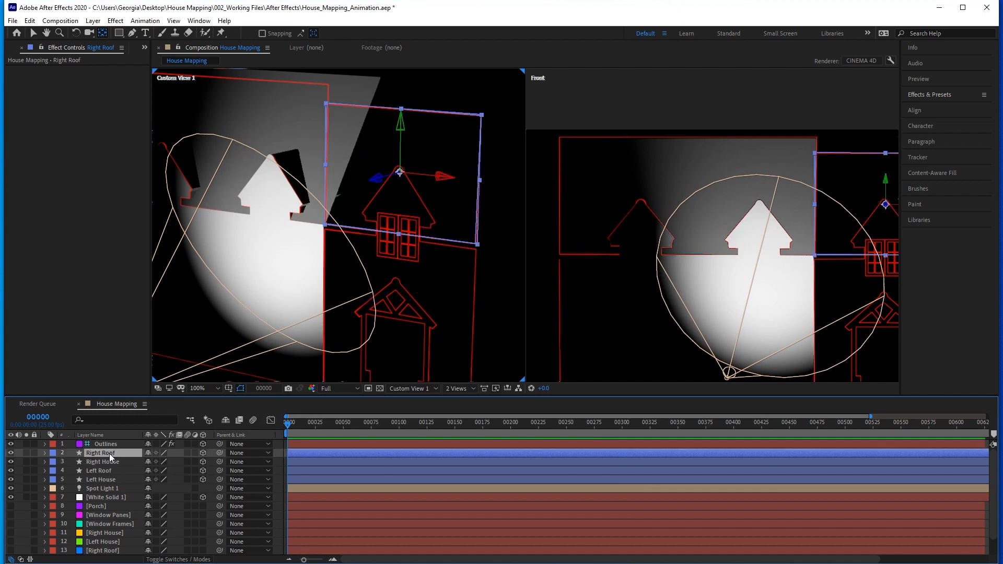
pyautogui.click(33, 34)
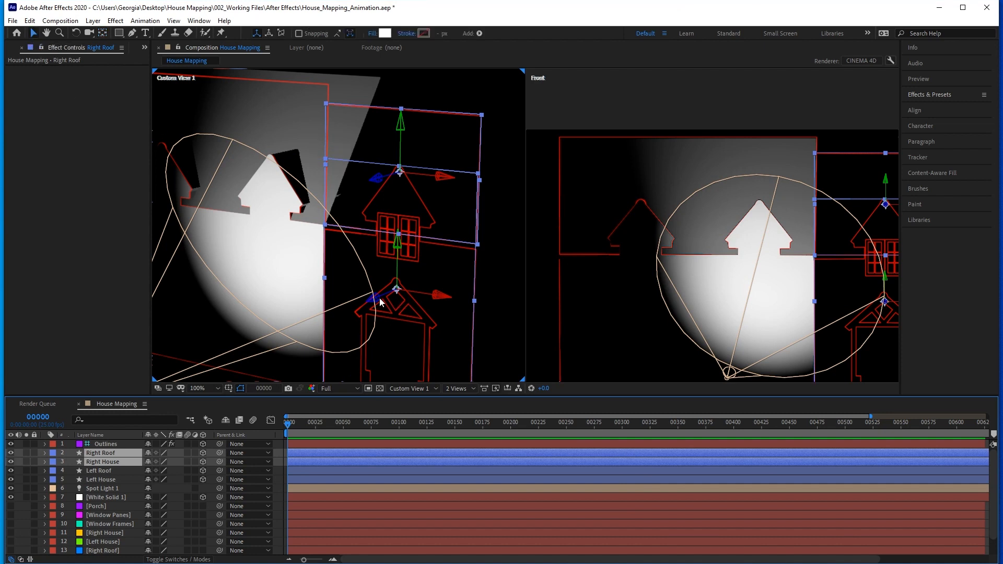
pyautogui.moveTo(377, 300); pyautogui.dragTo(412, 289)
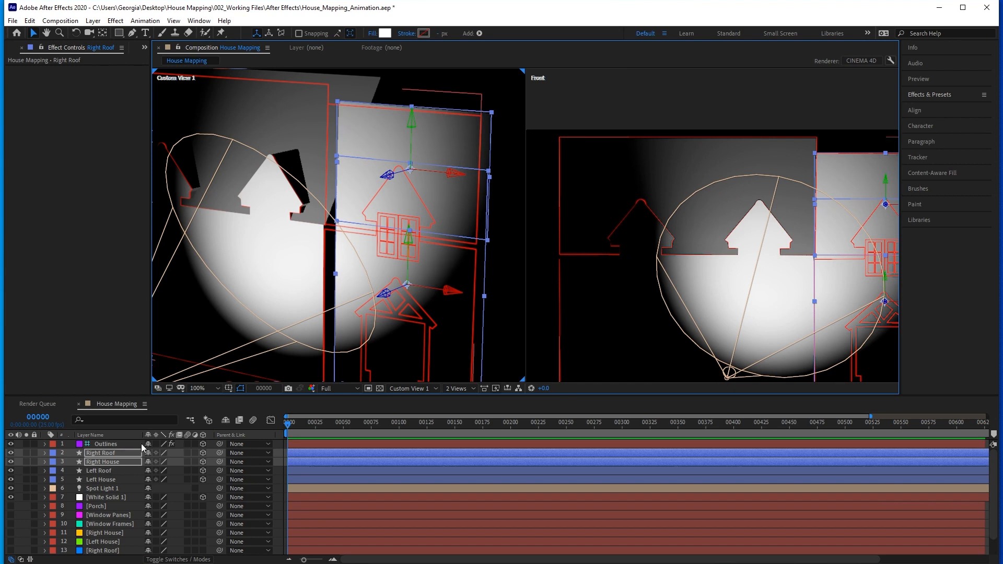
# Move the Right Roof layer's anchor point down to the middle of its lower edge.
pyautogui.click(109, 454)
pyautogui.click(102, 33)
pyautogui.moveTo(410, 169); pyautogui.dragTo(411, 230)
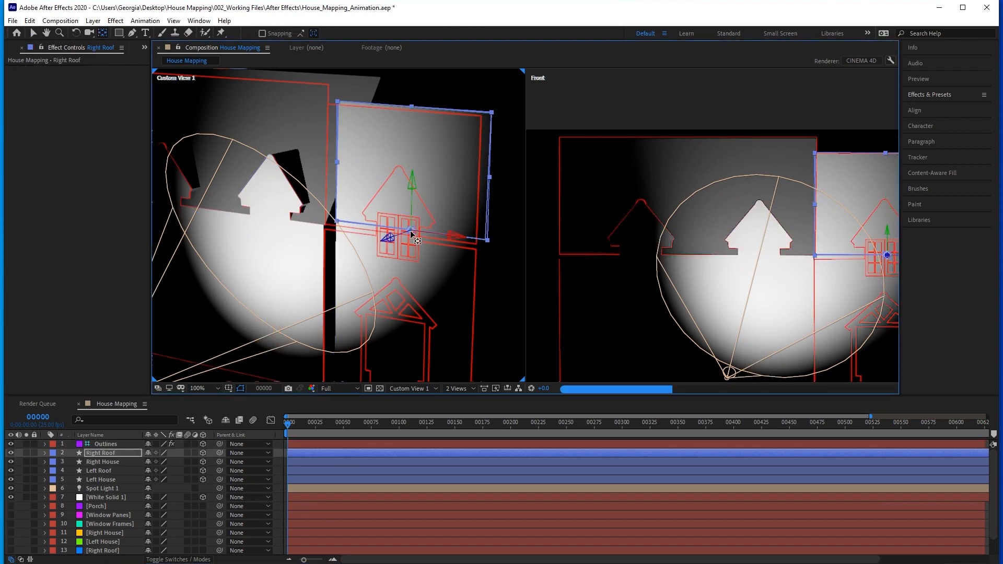
# Tilt the Right Roof layer backward by setting its X Rotation to -37°.
pyautogui.press('r')
pyautogui.moveTo(157, 470); pyautogui.dragTo(138, 471)
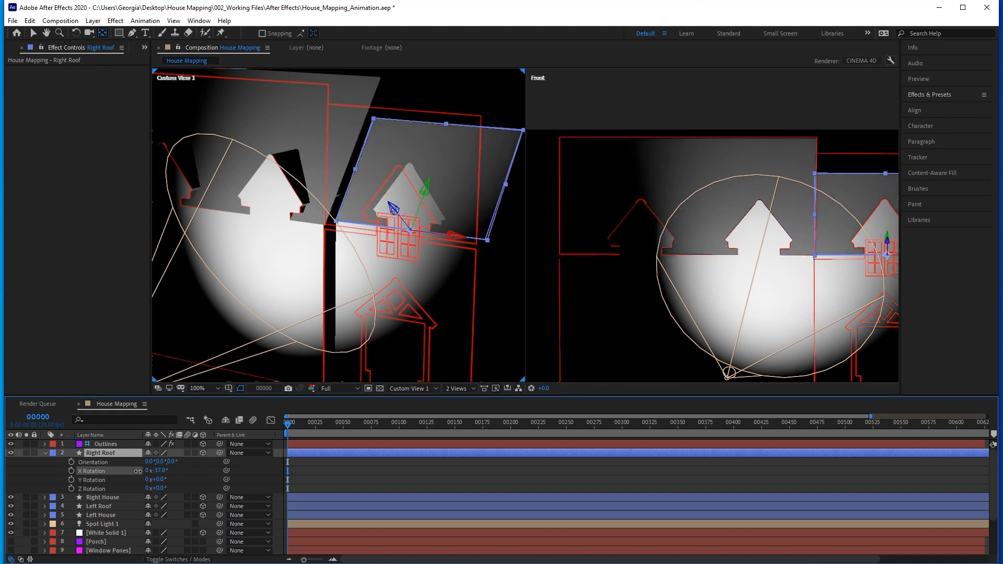
pyautogui.click(44, 453)
# Extrude the Right House layer by setting its Extrusion Depth to 194.
pyautogui.click(45, 462)
pyautogui.click(54, 497)
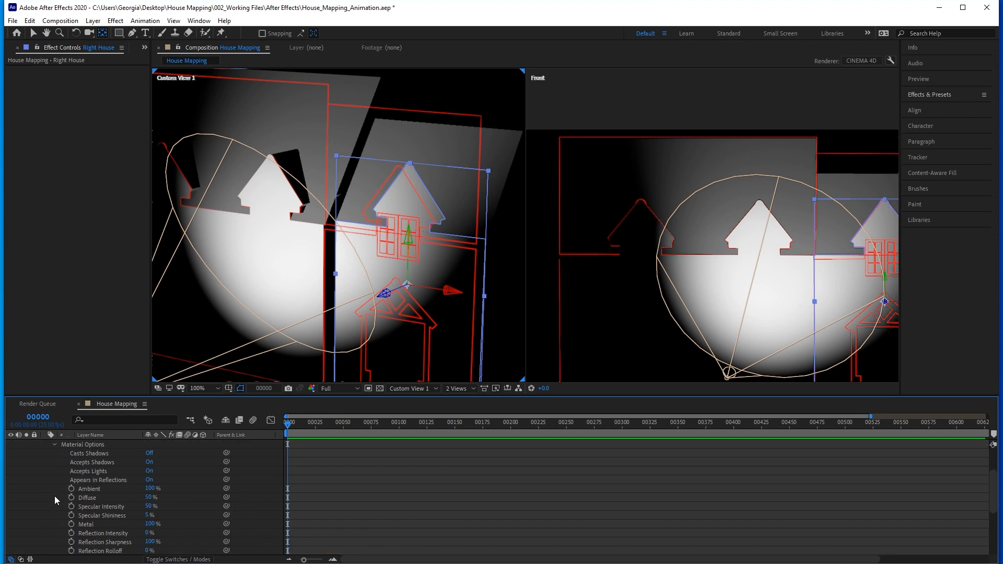
pyautogui.click(53, 445)
pyautogui.scroll(2, 64, 465)
pyautogui.click(54, 462)
pyautogui.moveTo(151, 497); pyautogui.dragTo(253, 497)
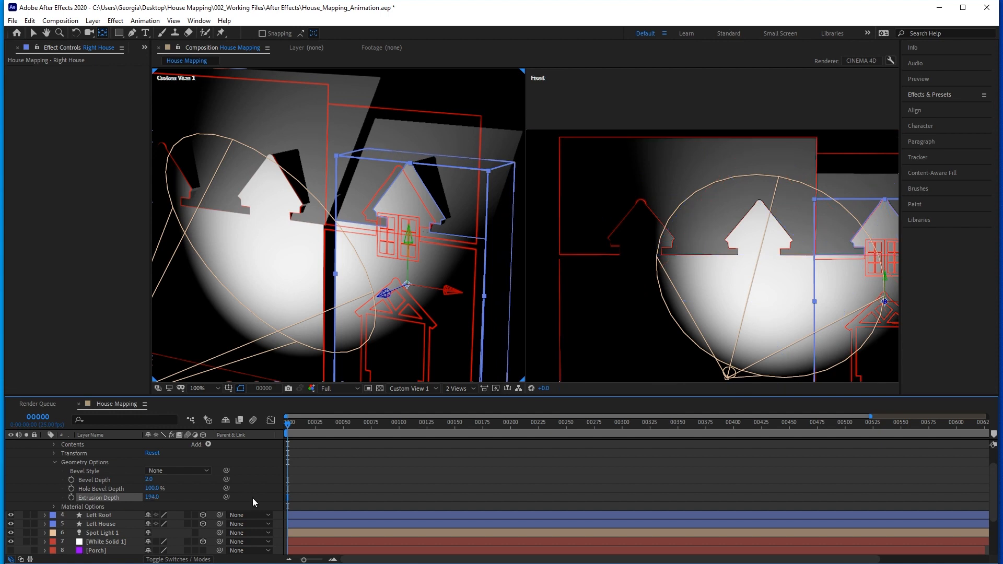
pyautogui.scroll(3, 156, 496)
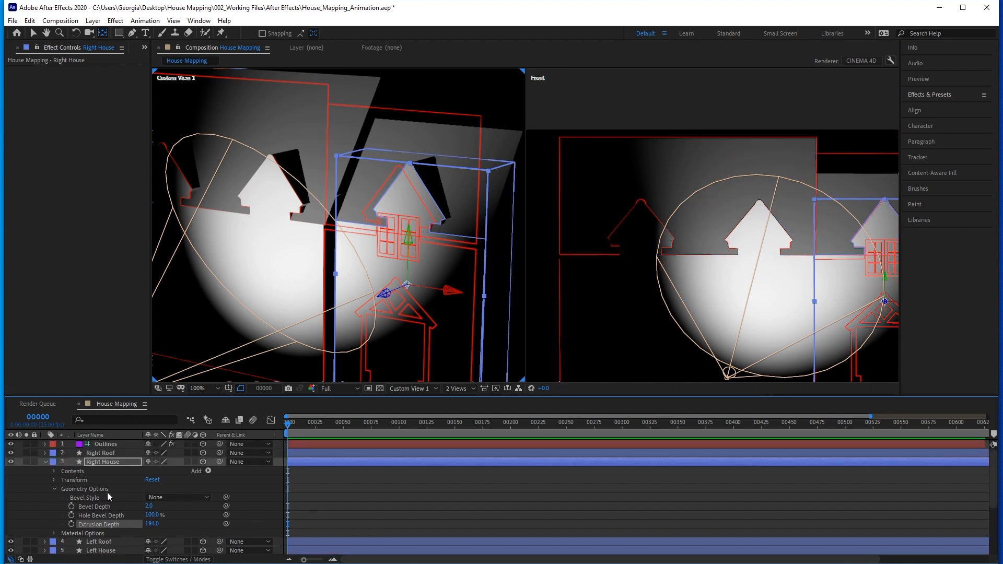
pyautogui.click(45, 462)
# Show House_Image.png, stretch Right Roof's upper edge upward in the Front view to match the photographed roof, and hide the image again.
pyautogui.scroll(-4, 631, 306)
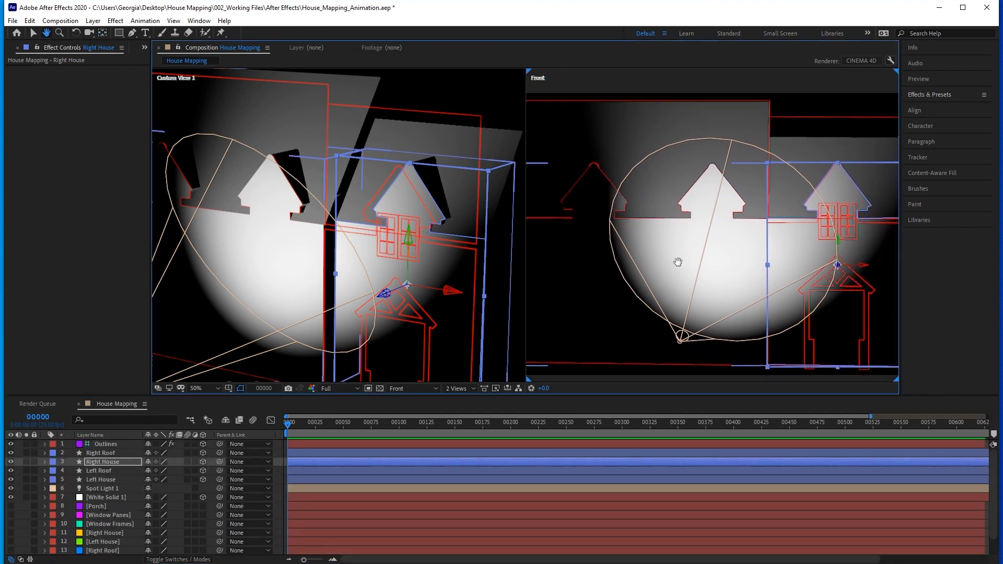
pyautogui.scroll(2, 689, 284)
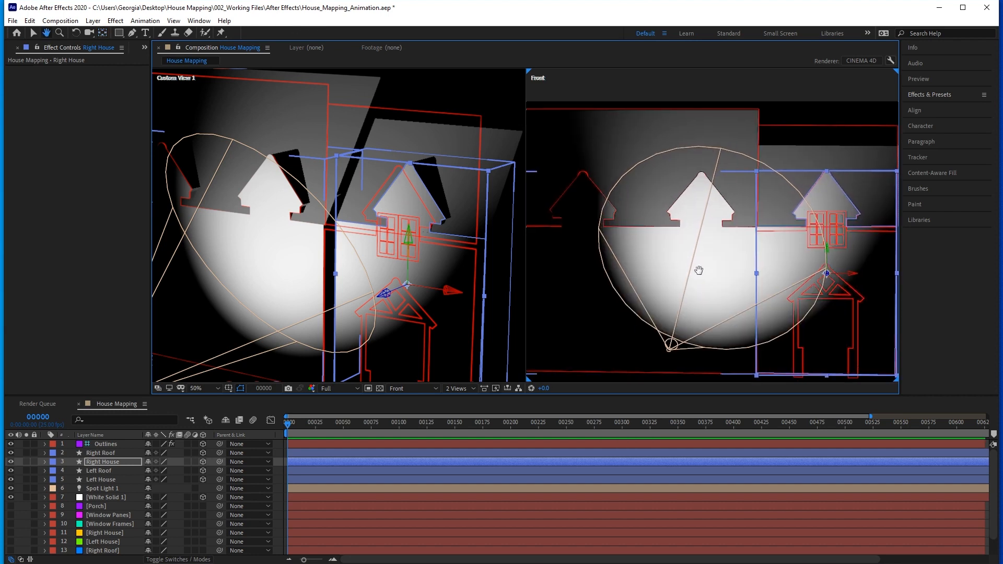
pyautogui.scroll(-2, 11, 548)
pyautogui.click(11, 550)
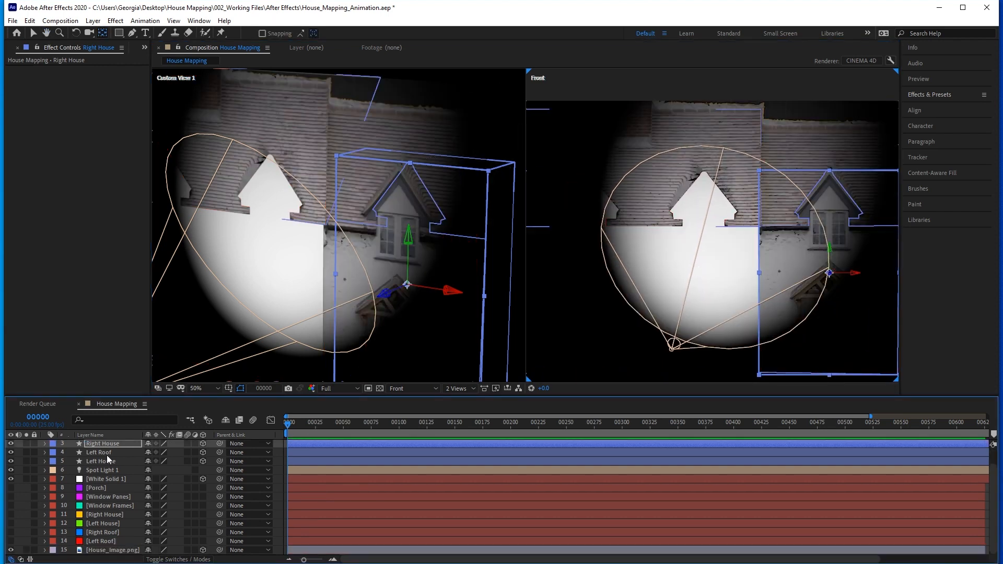
pyautogui.click(836, 144)
pyautogui.moveTo(836, 144); pyautogui.dragTo(829, 125)
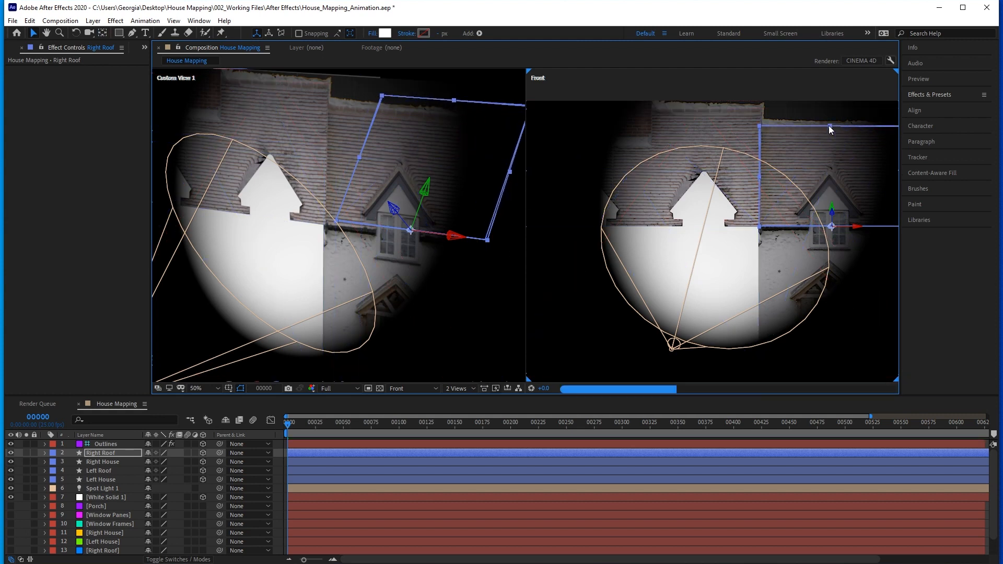
pyautogui.scroll(-2, 44, 543)
pyautogui.click(10, 549)
pyautogui.scroll(2, 73, 530)
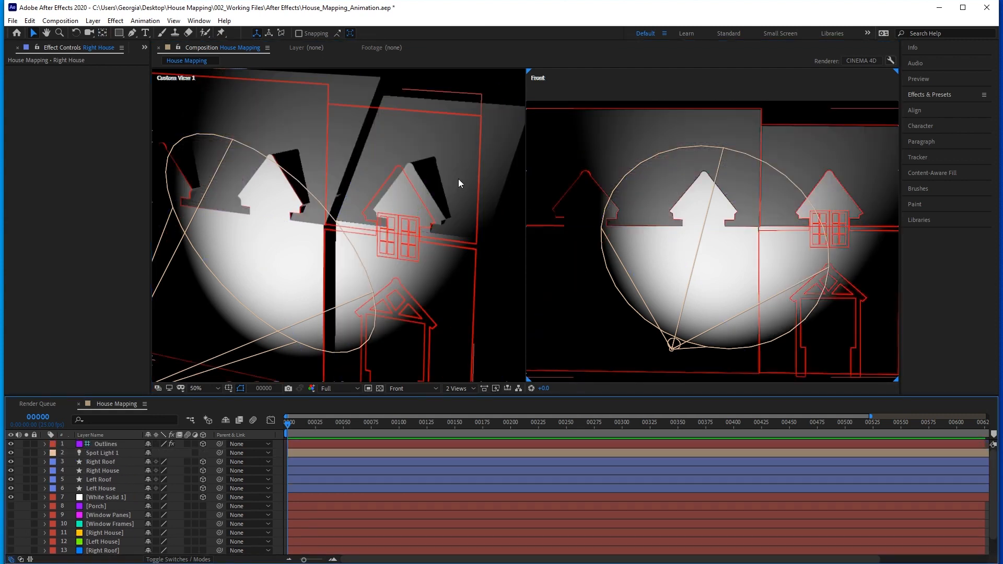
# Turn on Casts Shadows in the Right House layer's material options.
pyautogui.click(96, 471)
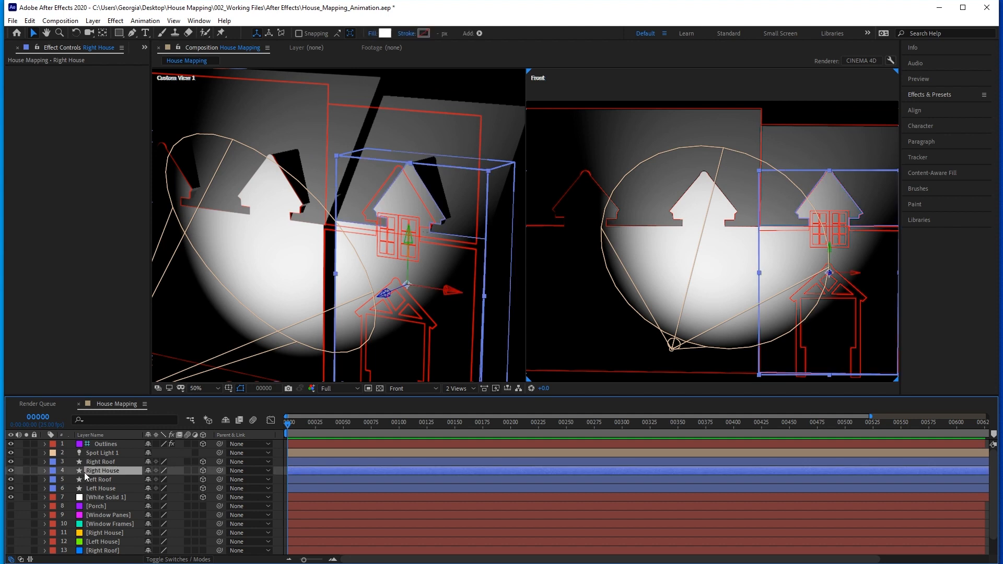
pyautogui.click(45, 471)
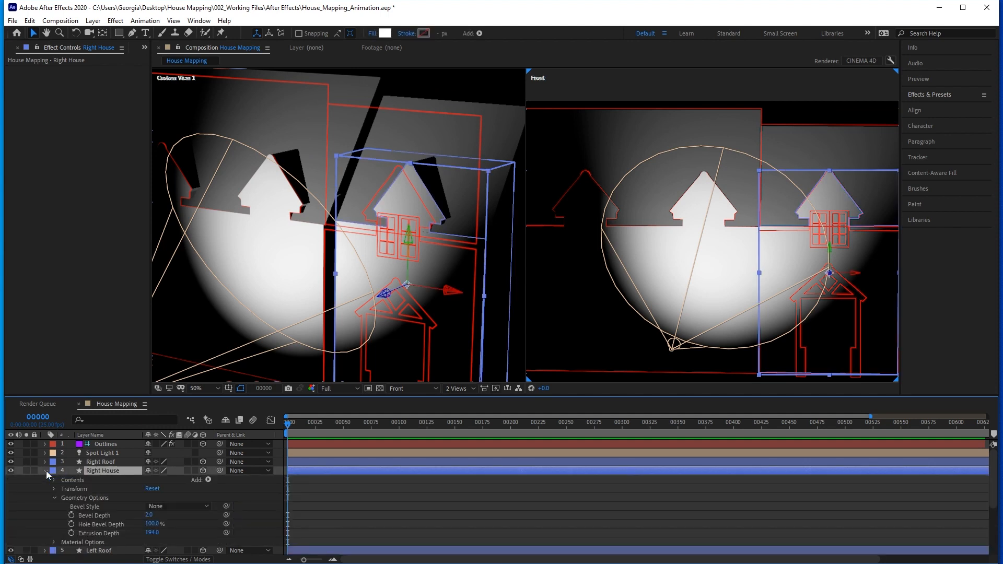
pyautogui.click(54, 498)
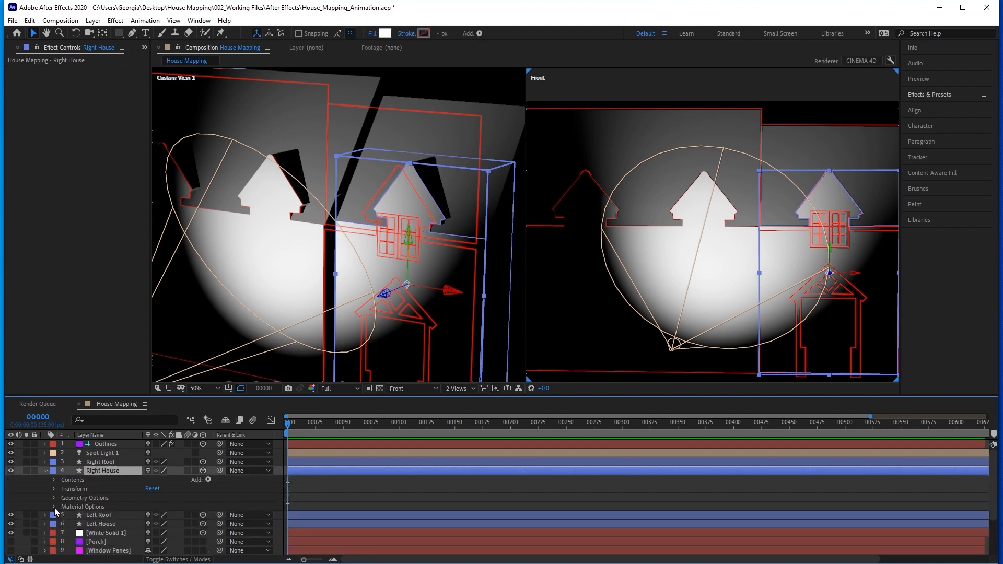
pyautogui.click(54, 507)
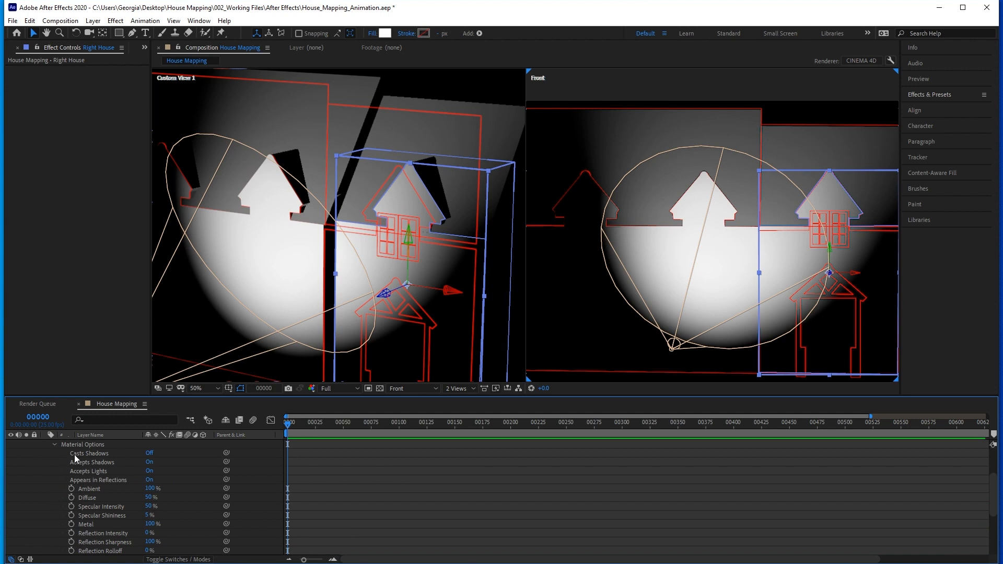
pyautogui.click(150, 454)
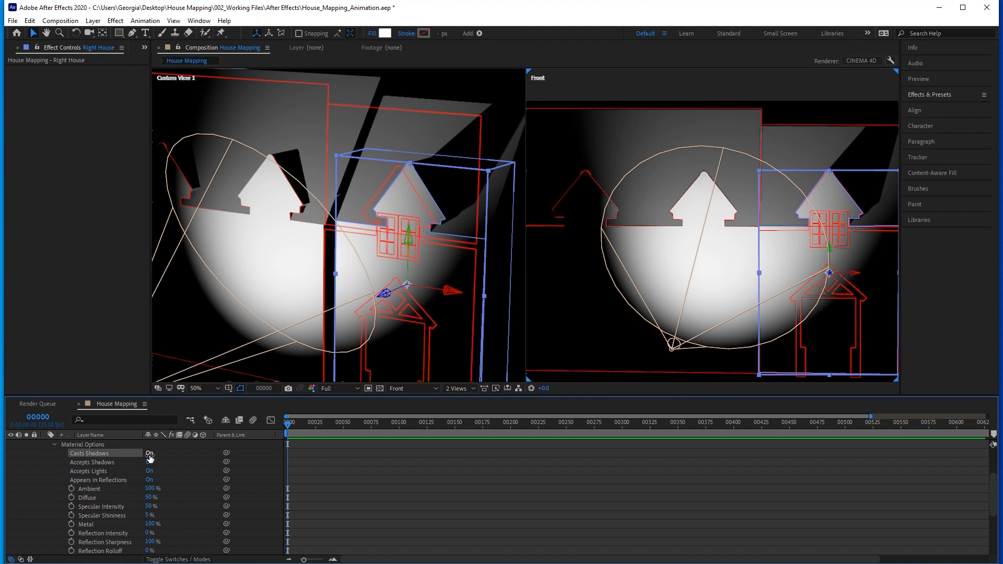
pyautogui.scroll(2, 68, 466)
pyautogui.click(45, 461)
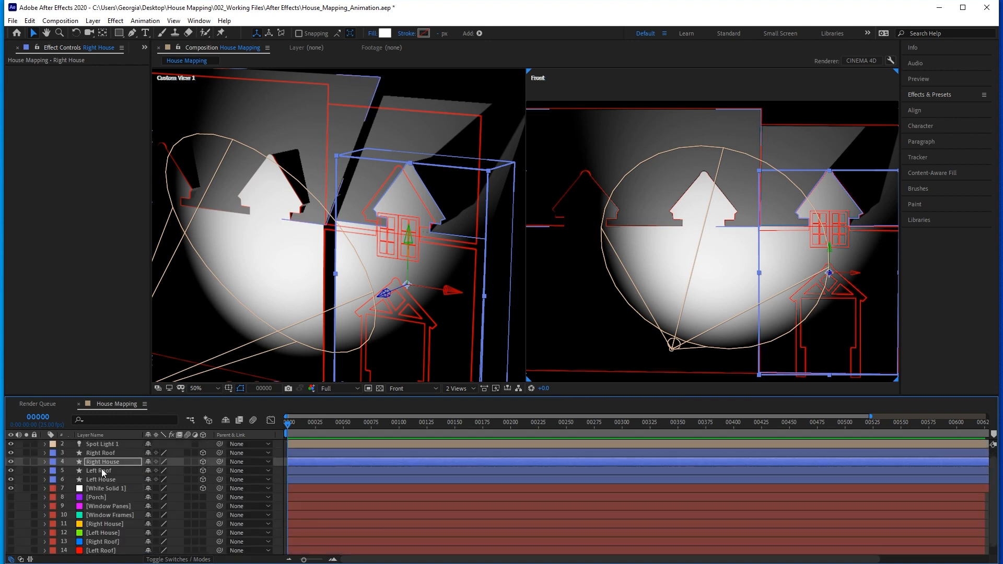
# Turn on Casts Shadows in the Left House layer's material options.
pyautogui.click(91, 479)
pyautogui.click(44, 479)
pyautogui.click(54, 506)
pyautogui.click(55, 515)
pyautogui.scroll(-3, 55, 515)
pyautogui.click(150, 453)
pyautogui.scroll(3, 95, 475)
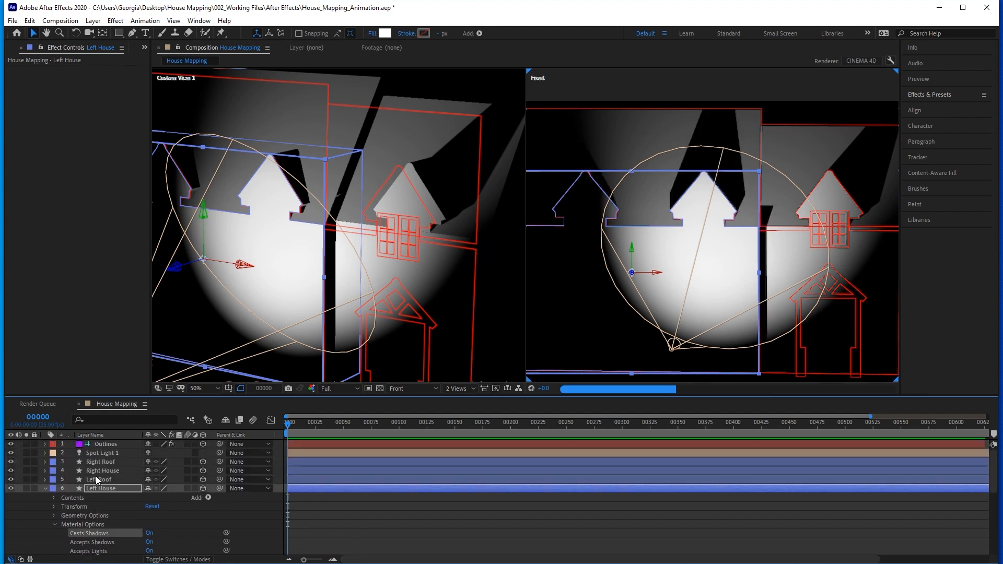
pyautogui.click(44, 488)
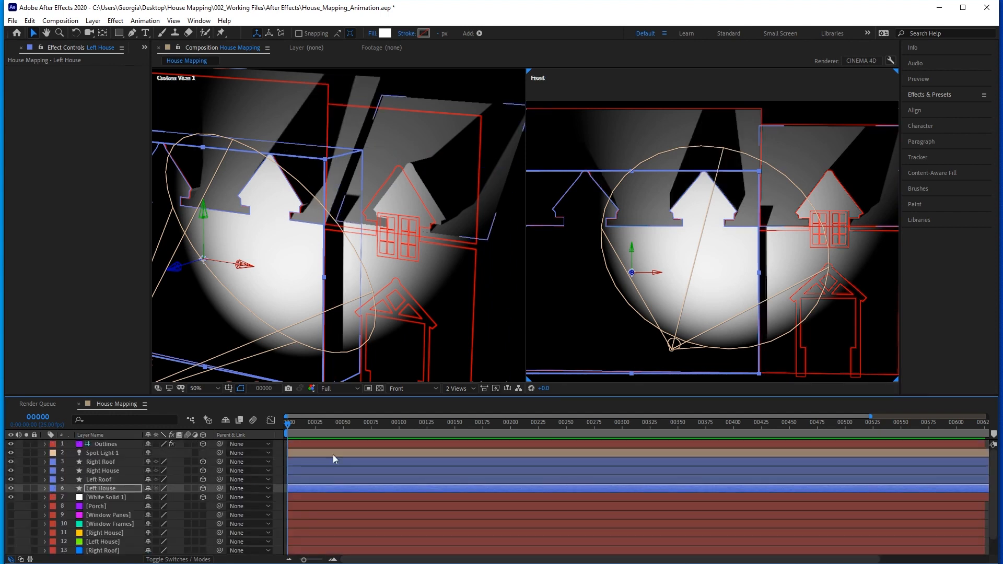
# Show only the Front view and set Spot Light 1's Shadow Darkness to 75% and Shadow Diffusion to 15 pixels.
pyautogui.click(455, 389)
pyautogui.click(452, 399)
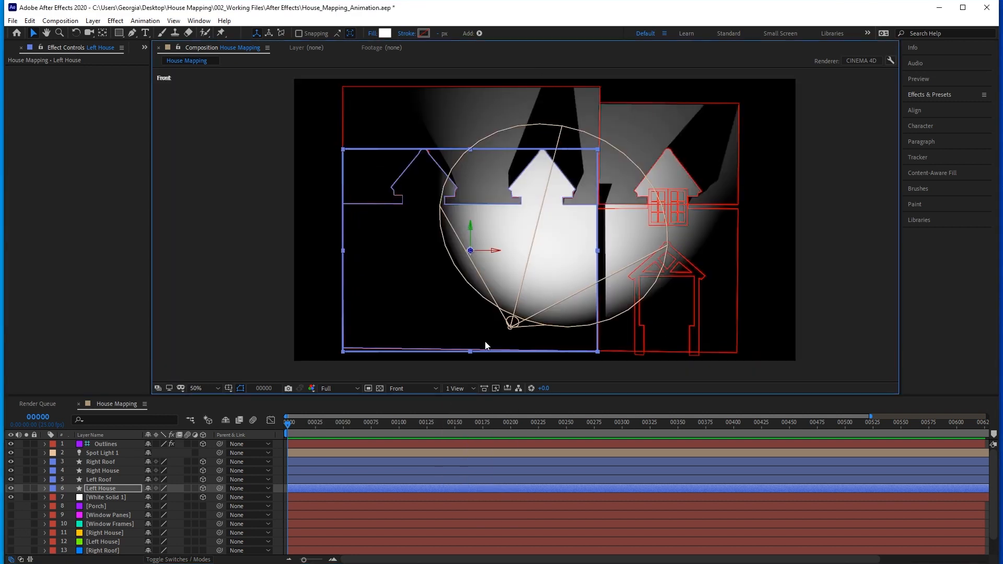
pyautogui.click(106, 454)
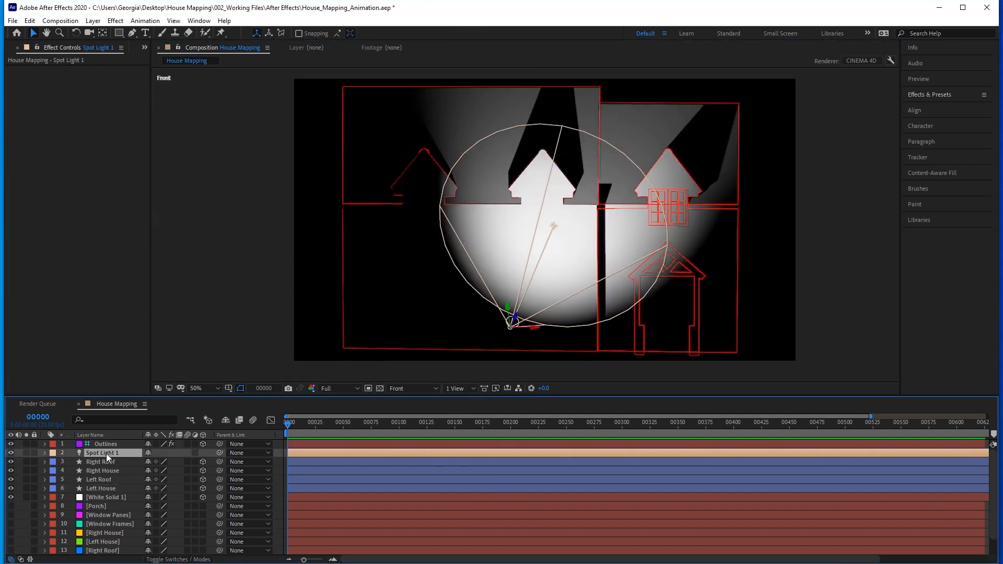
pyautogui.click(44, 453)
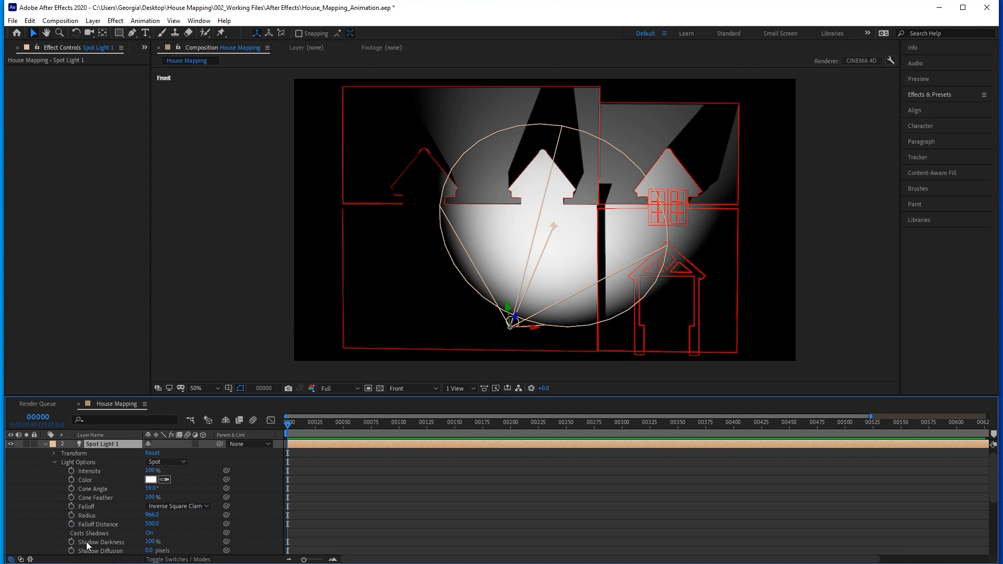
pyautogui.click(151, 542)
pyautogui.write('75')
pyautogui.press('Return')
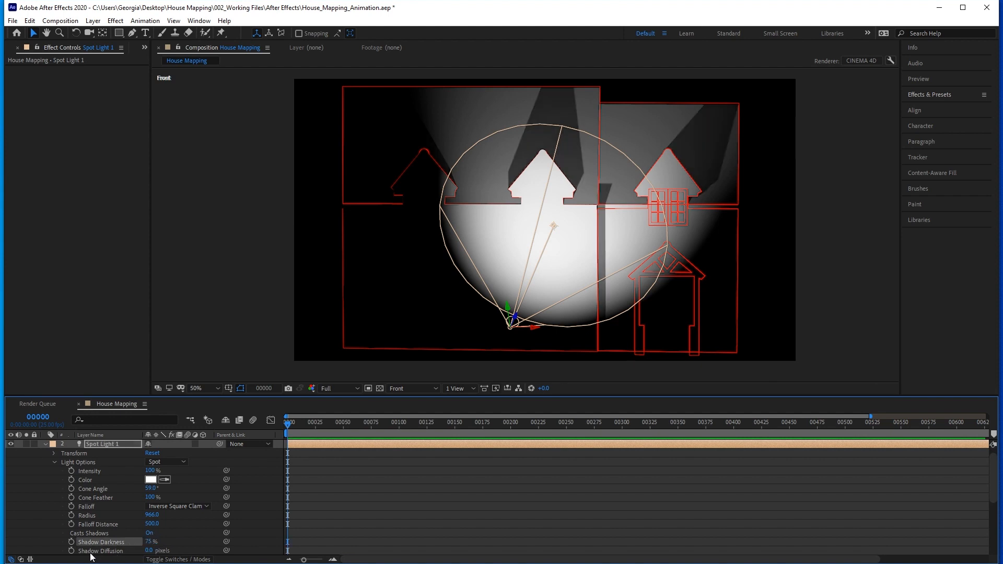
pyautogui.click(149, 550)
pyautogui.write('15')
pyautogui.press('Return')
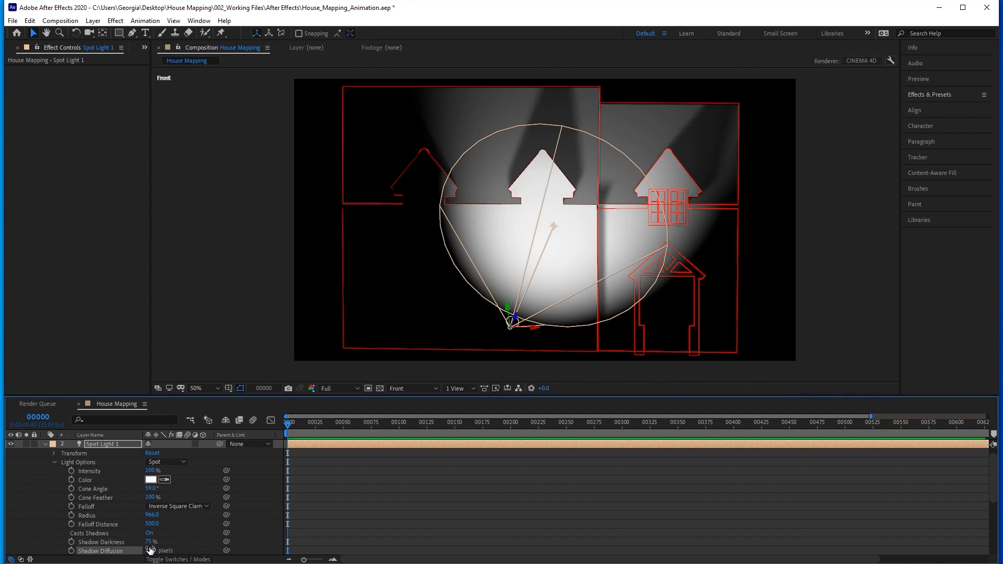
pyautogui.click(54, 462)
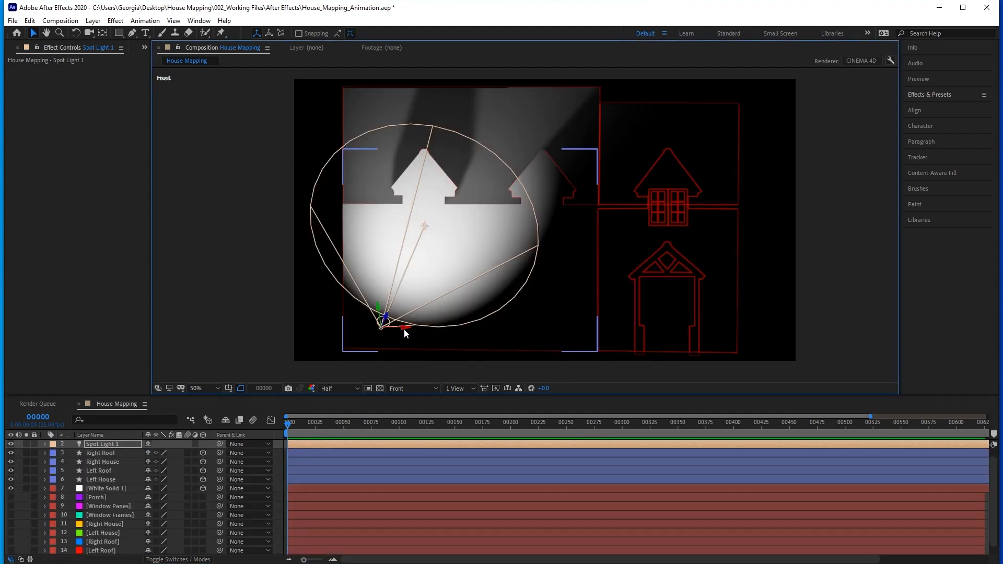
# Move Spot Light 1 across the house in the Front view to test how the shadows fall.
pyautogui.click(403, 328)
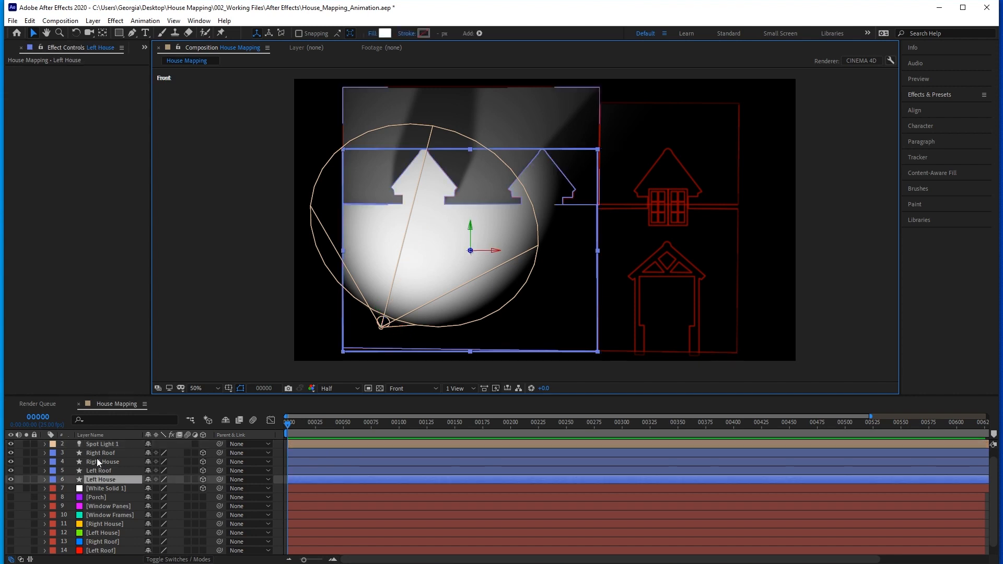
pyautogui.click(95, 444)
pyautogui.moveTo(403, 326)
pyautogui.mouseDown()
pyautogui.moveTo(700, 330)
pyautogui.moveTo(491, 332)
pyautogui.moveTo(420, 233)
pyautogui.moveTo(439, 384)
pyautogui.moveTo(411, 286)
pyautogui.moveTo(416, 322)
pyautogui.mouseUp()
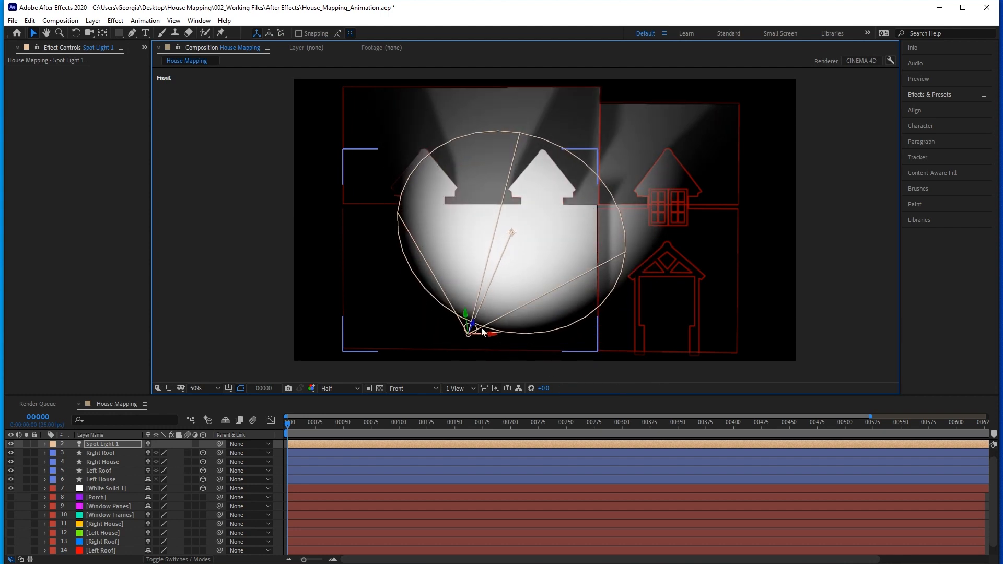
pyautogui.moveTo(491, 334); pyautogui.dragTo(637, 341)
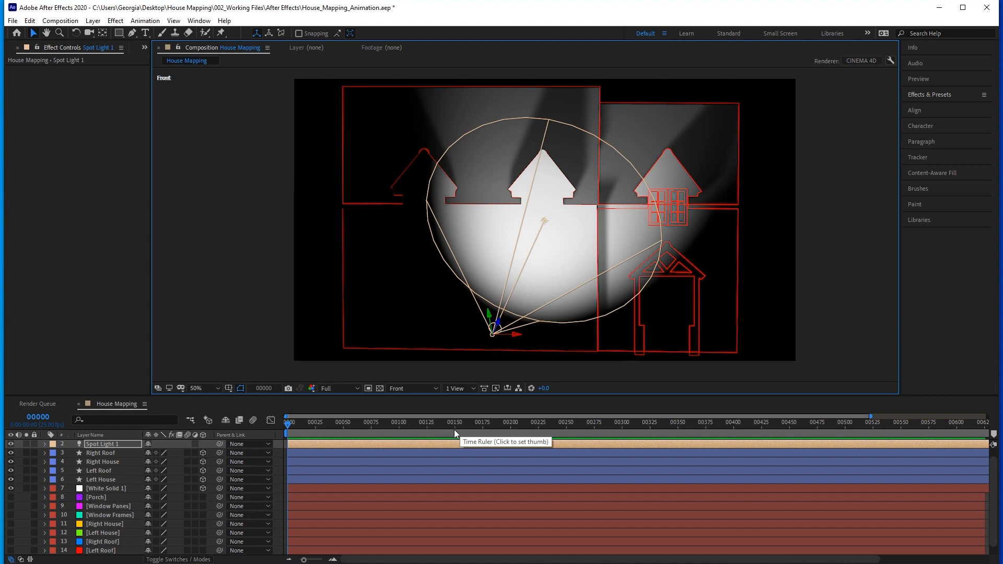
# Add composition markers at frames 100 and 150 with no layer selected.
pyautogui.moveTo(296, 425); pyautogui.dragTo(278, 425)
pyautogui.click(39, 417)
pyautogui.write('100')
pyautogui.press('Return')
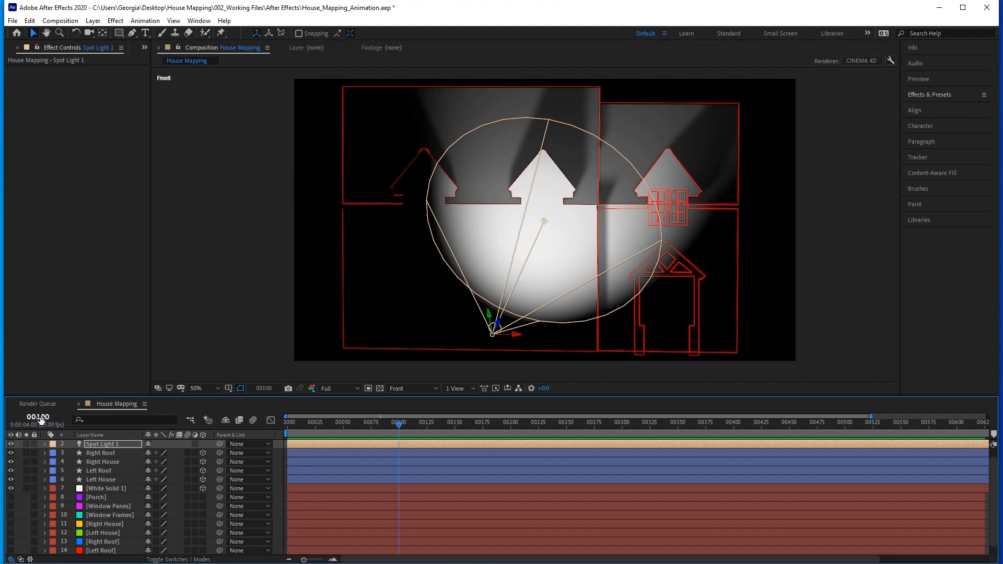
pyautogui.click(277, 445)
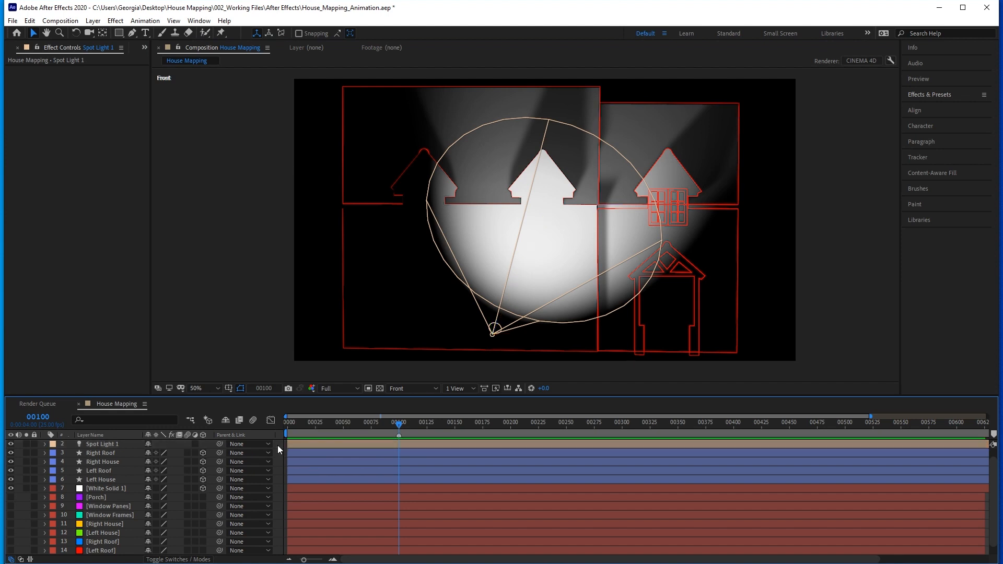
pyautogui.press('KP_Multiply')
pyautogui.click(38, 416)
pyautogui.write('+')
pyautogui.write('50')
pyautogui.press('Return')
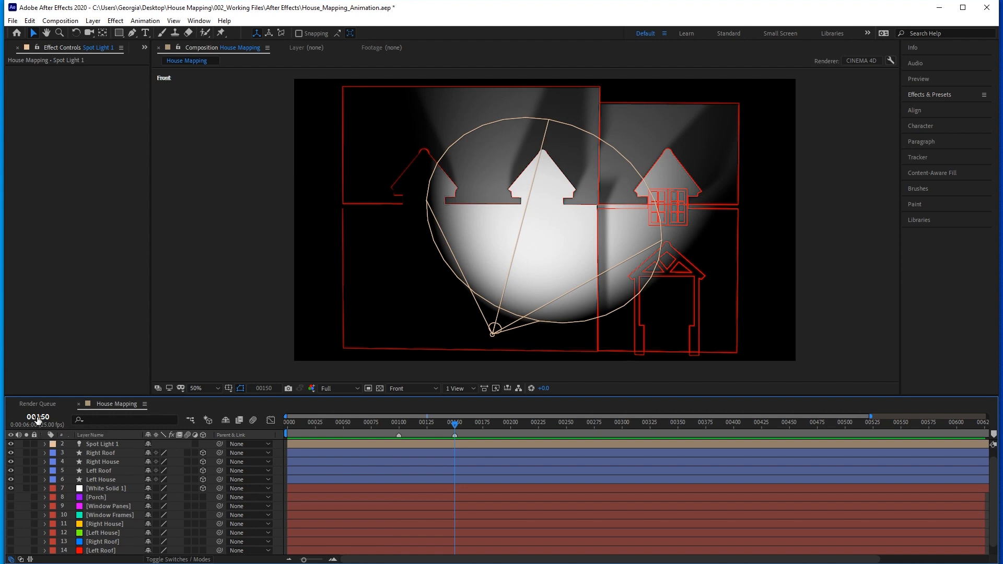
# Add composition markers at frames 250 and 300.
pyautogui.click(37, 418)
pyautogui.write('250')
pyautogui.press('Return')
pyautogui.press('KP_Multiply')
pyautogui.click(38, 419)
pyautogui.write('300')
pyautogui.press('Return')
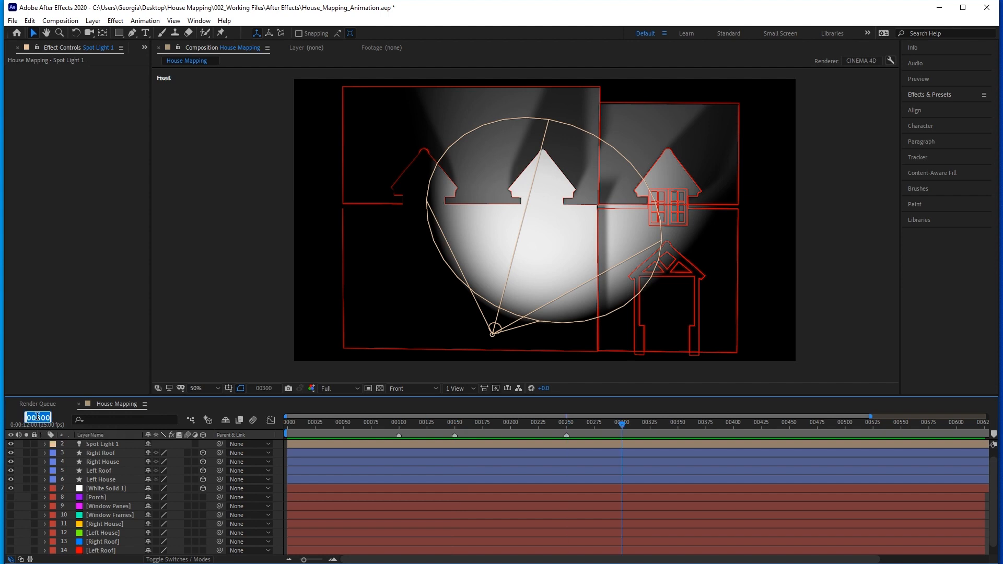
# Add composition markers at frames 400 and 450.
pyautogui.click(38, 419)
pyautogui.write('400')
pyautogui.press('Return')
pyautogui.press('KP_Multiply')
pyautogui.click(38, 419)
pyautogui.write('450')
pyautogui.press('Return')
# Add composition markers at frames 550 and 600, and go to frame 700.
pyautogui.click(37, 419)
pyautogui.write('525')
pyautogui.press('Return')
pyautogui.press('KP_Multiply')
pyautogui.click(38, 419)
pyautogui.write('600')
pyautogui.press('Return')
pyautogui.press('KP_Multiply')
pyautogui.click(38, 419)
pyautogui.write('700')
pyautogui.press('Return')
pyautogui.scroll(1, 537, 513)
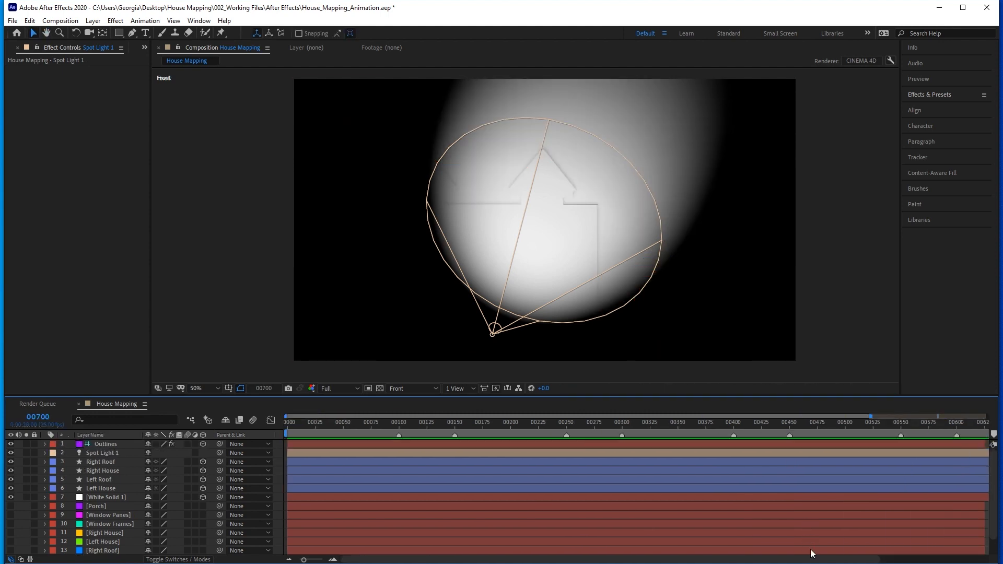
pyautogui.moveTo(362, 424); pyautogui.dragTo(375, 425)
pyautogui.moveTo(805, 505); pyautogui.dragTo(665, 505)
pyautogui.moveTo(844, 445); pyautogui.dragTo(986, 445)
pyautogui.click(843, 506)
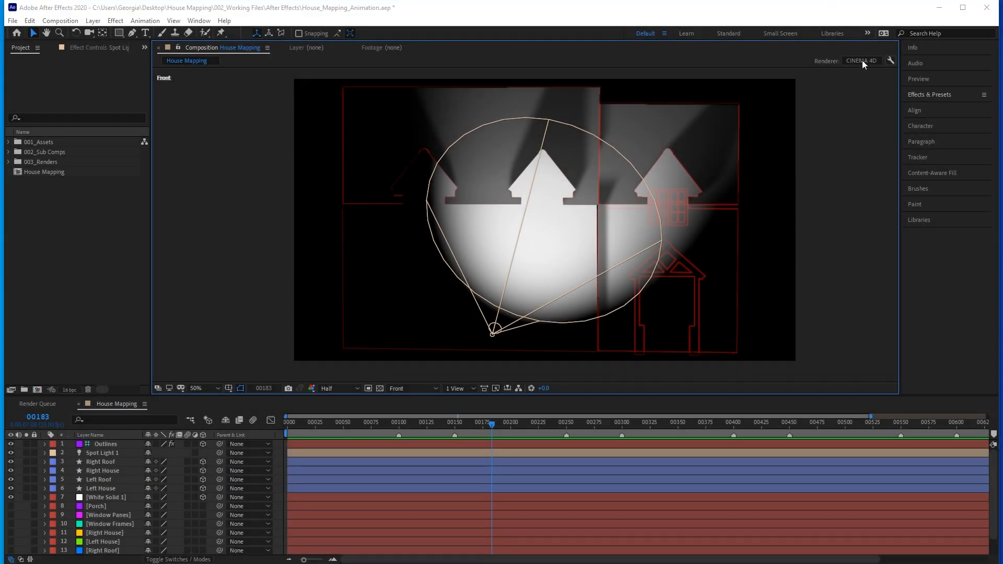
# Switch the House Mapping composition's 3D renderer to Classic 3D and select the White Solid 1 layer.
pyautogui.click(862, 61)
pyautogui.click(414, 321)
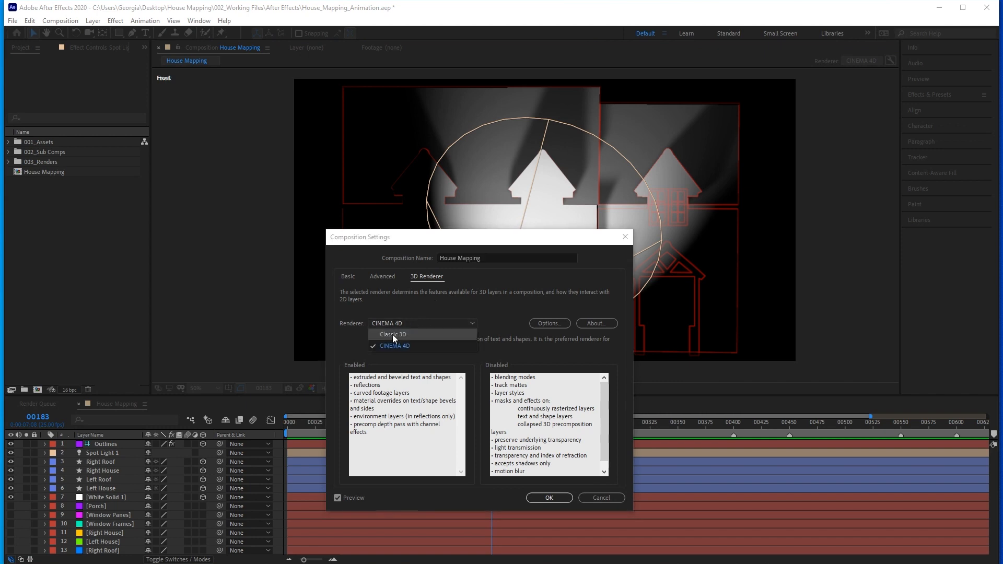
pyautogui.click(392, 334)
pyautogui.click(555, 496)
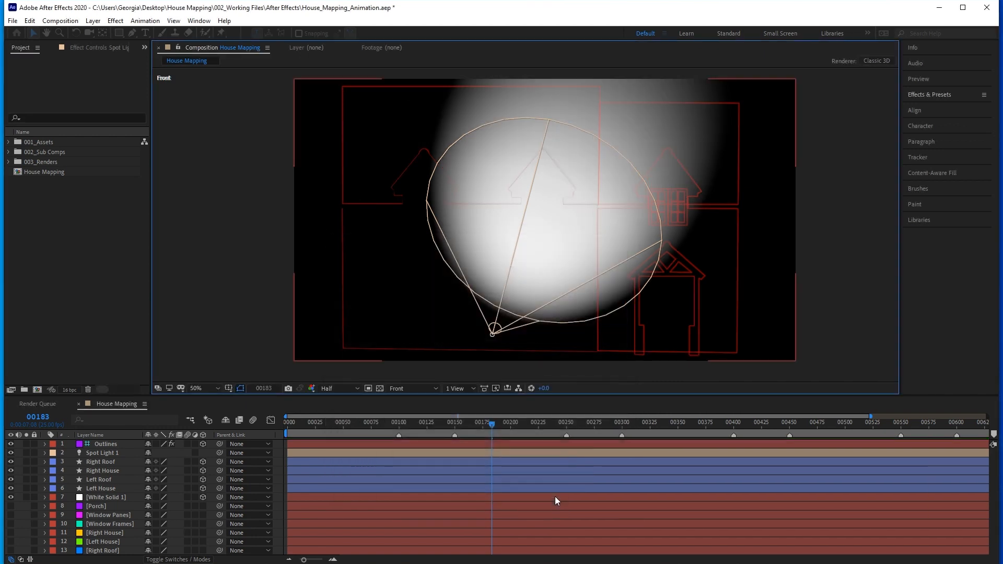
pyautogui.click(107, 498)
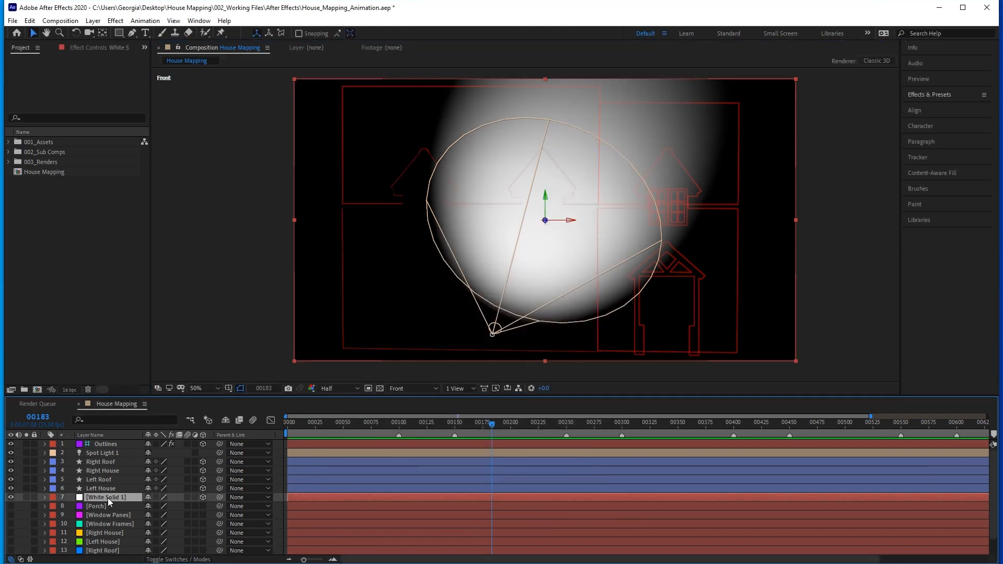
# Delete the White Solid 1 layer and expand the Free Footage folder inside the project's 001_Assets folder.
pyautogui.press('Delete')
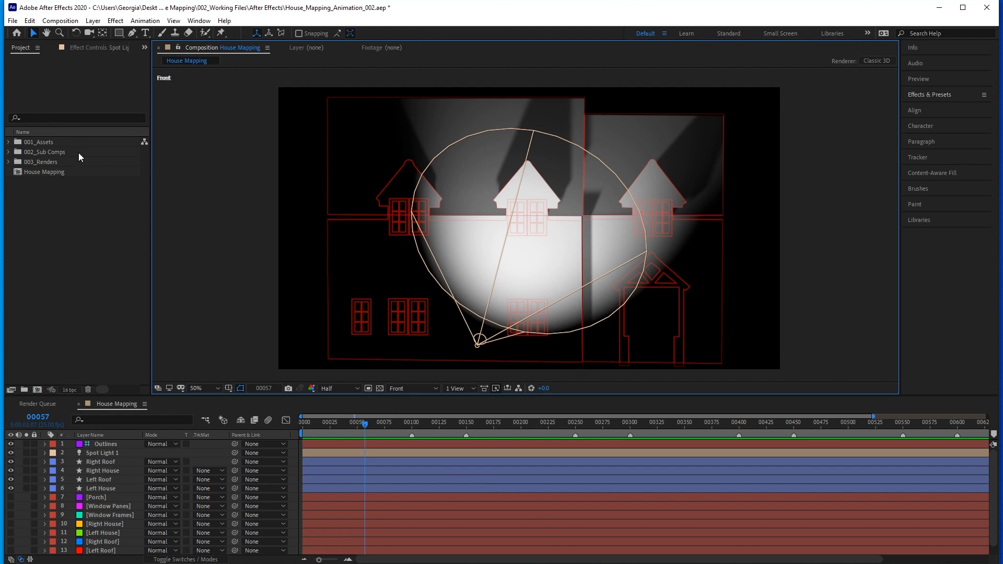
pyautogui.click(9, 143)
pyautogui.click(19, 152)
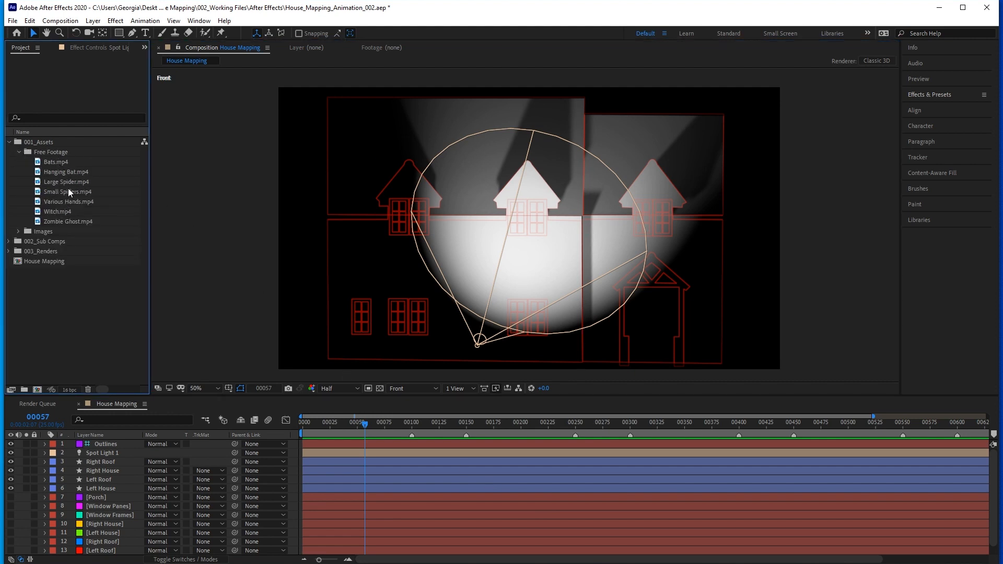
pyautogui.click(12, 20)
pyautogui.moveTo(44, 170)
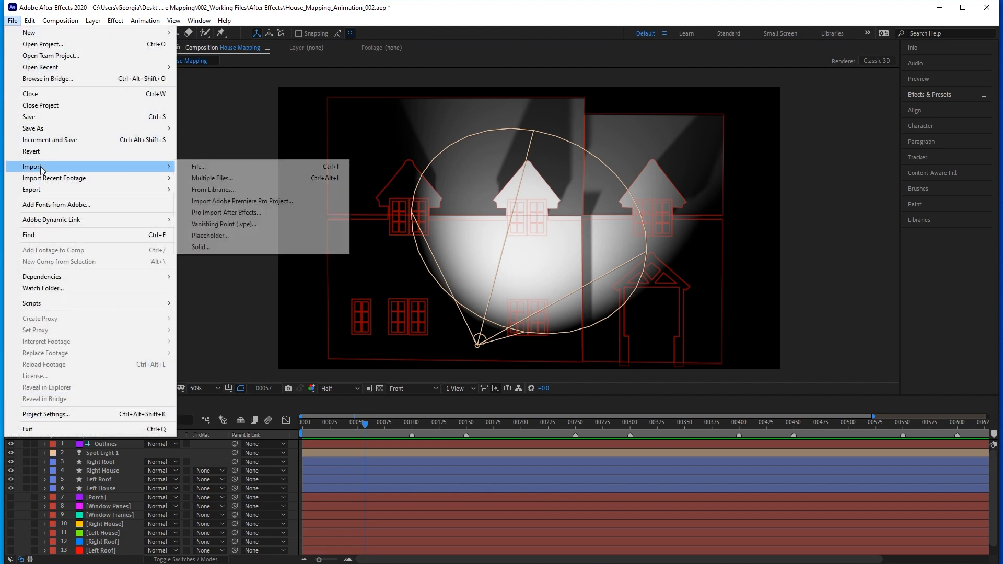
pyautogui.click(240, 167)
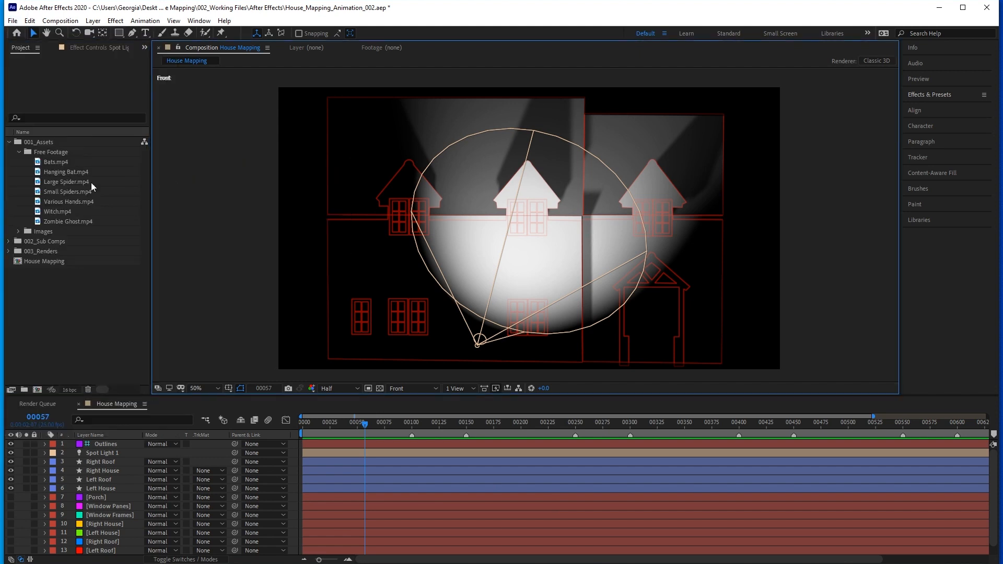
# Add Small Spiders.mp4 above Spot Light 1 as a 3D layer and scale it up to nearly fill the frame.
pyautogui.click(66, 192)
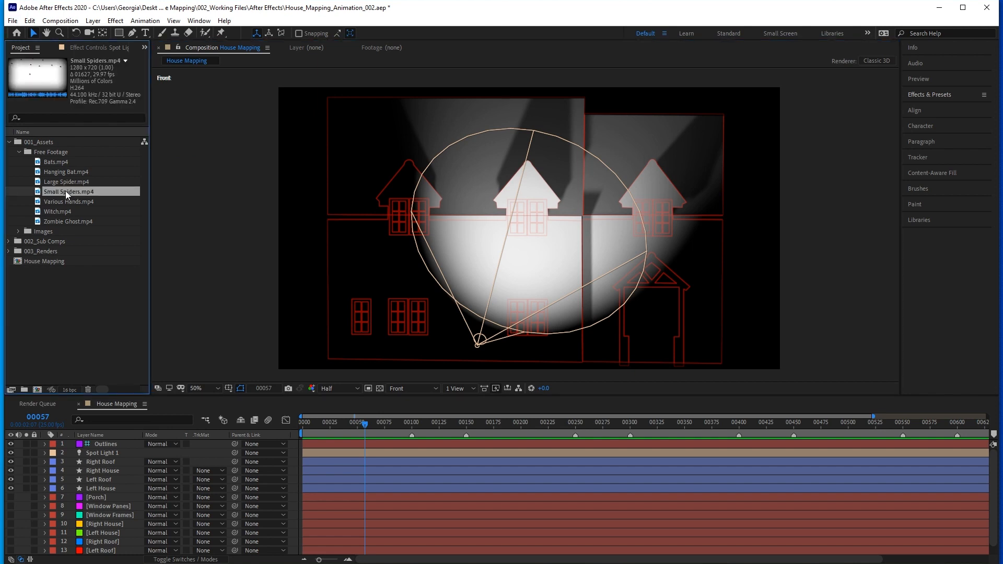
pyautogui.moveTo(66, 191); pyautogui.dragTo(114, 447)
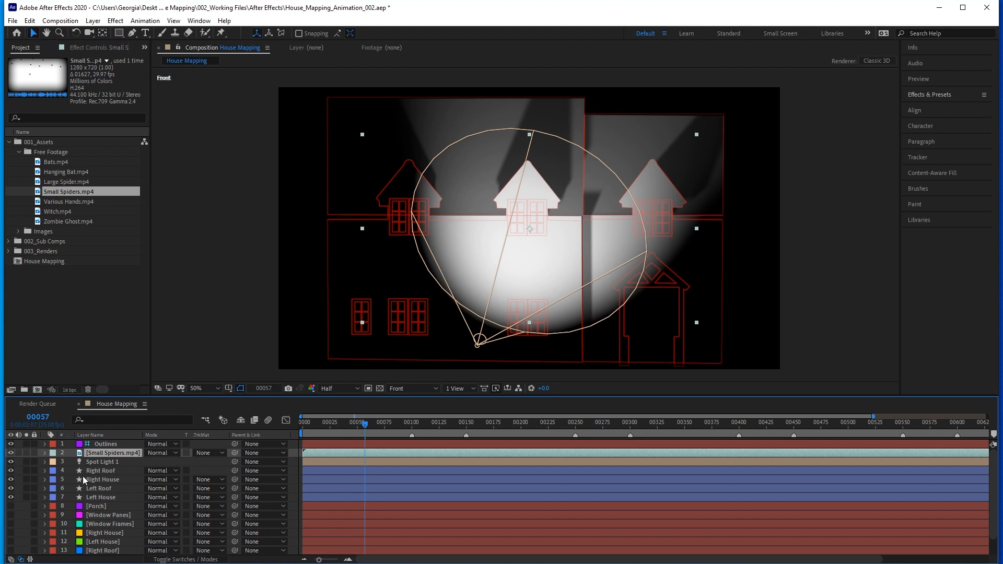
pyautogui.click(182, 559)
pyautogui.click(203, 453)
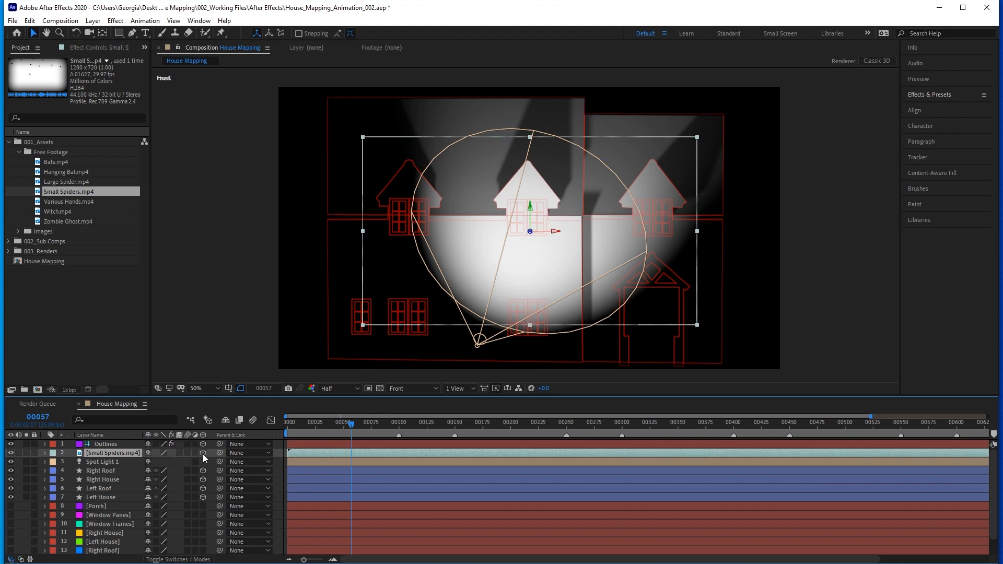
pyautogui.click(699, 327)
pyautogui.moveTo(699, 328); pyautogui.dragTo(769, 369)
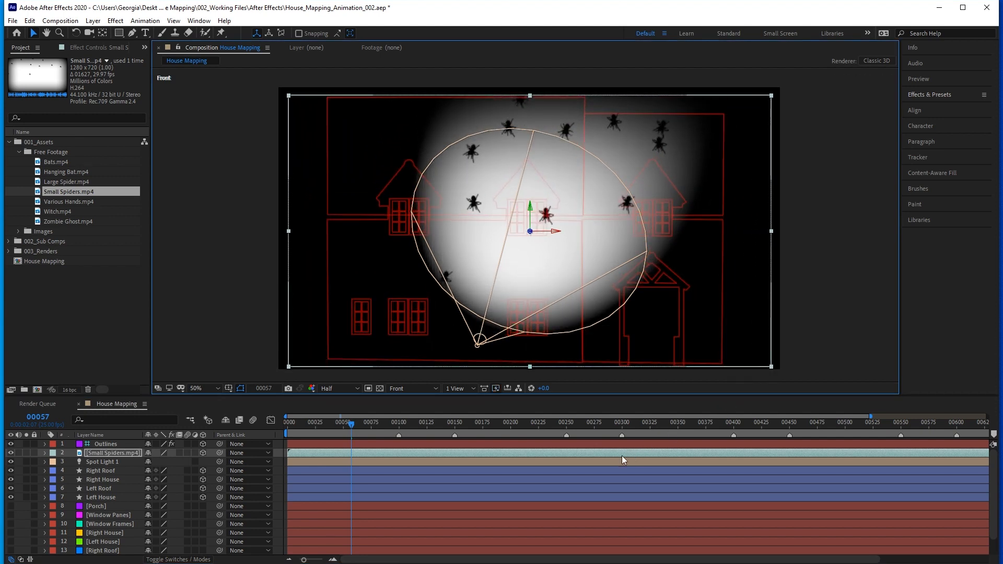
# Set the Small Spiders layer's blending mode to Multiply and slide its clip earlier in the timeline.
pyautogui.click(115, 456)
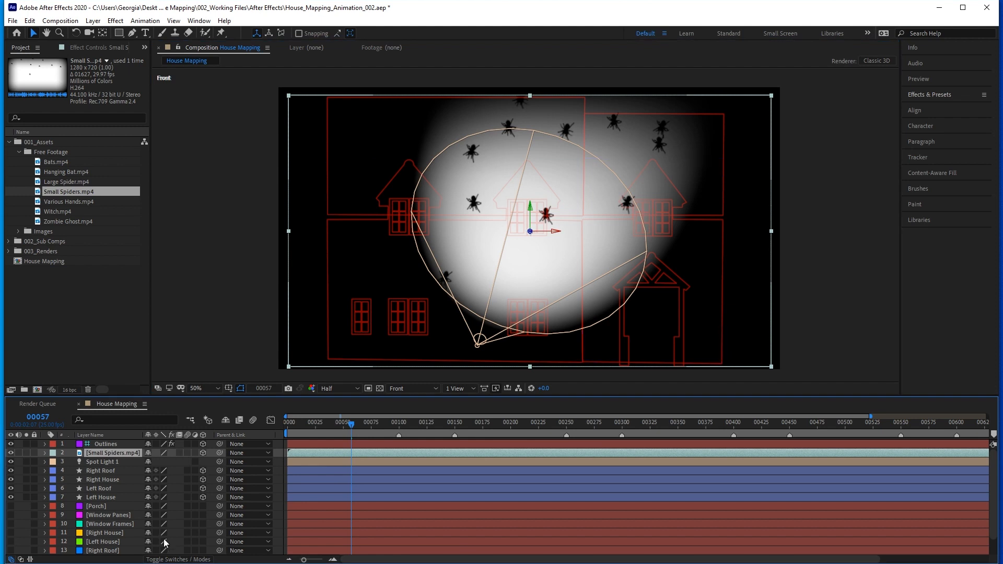
pyautogui.click(170, 559)
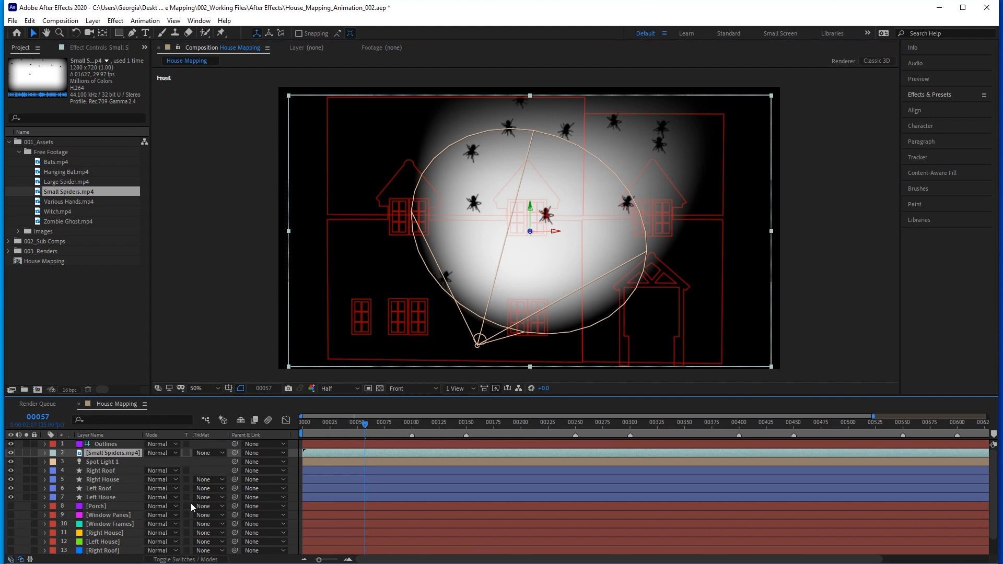
pyautogui.click(164, 454)
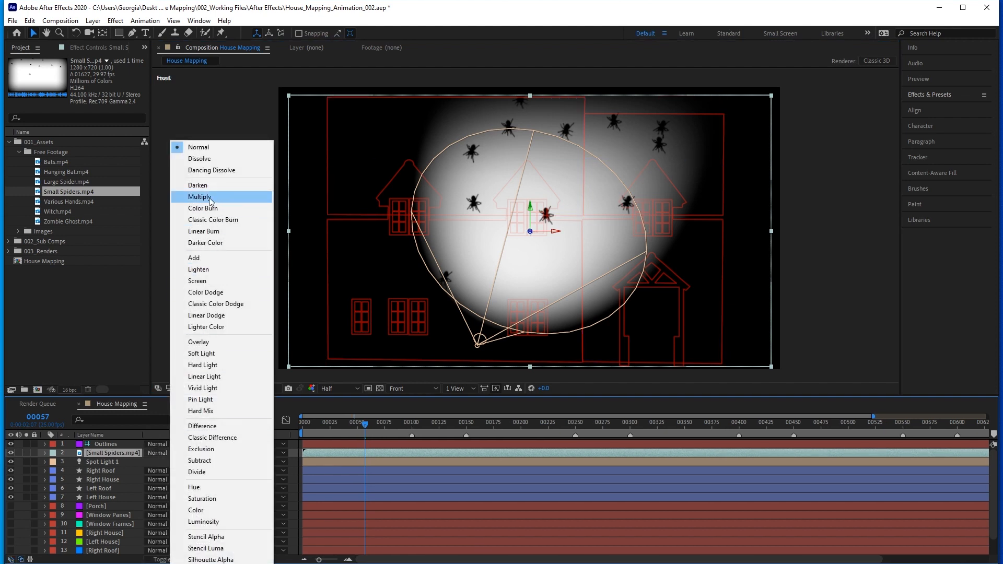
pyautogui.click(234, 198)
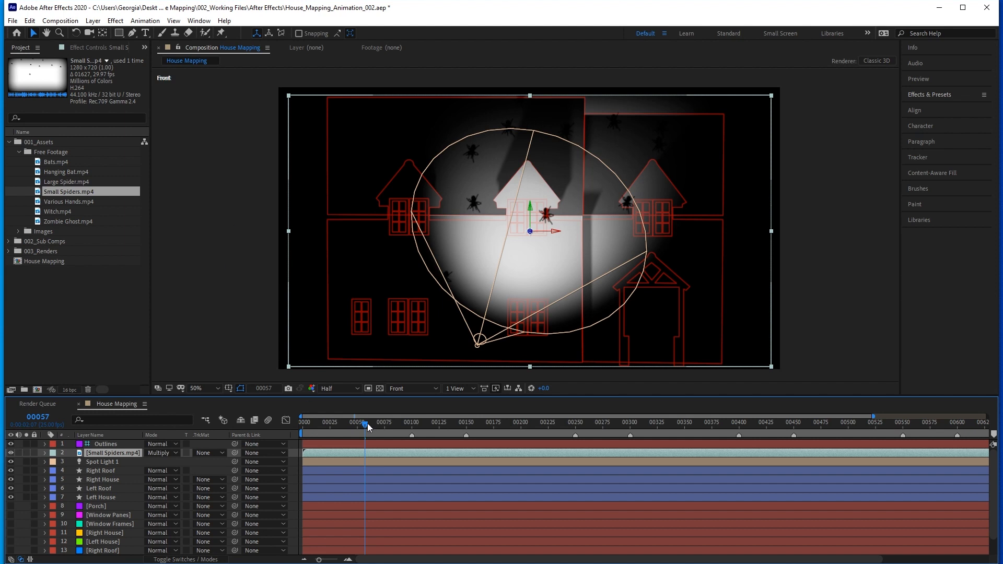
pyautogui.moveTo(435, 455); pyautogui.dragTo(121, 448)
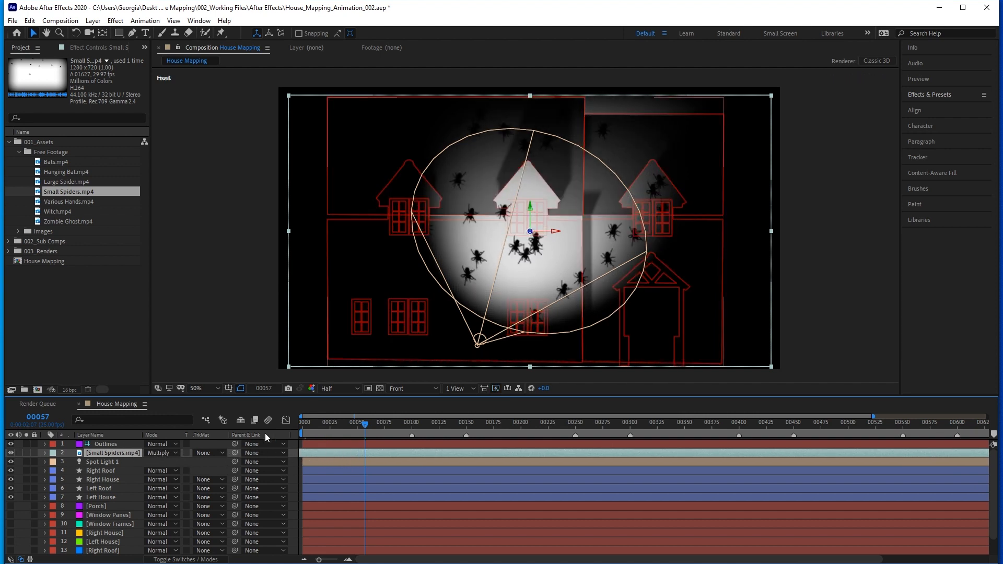
# Add Large Spider.mp4 directly above the Small Spiders layer and make it a 3D layer.
pyautogui.click(55, 181)
pyautogui.moveTo(72, 180); pyautogui.dragTo(109, 449)
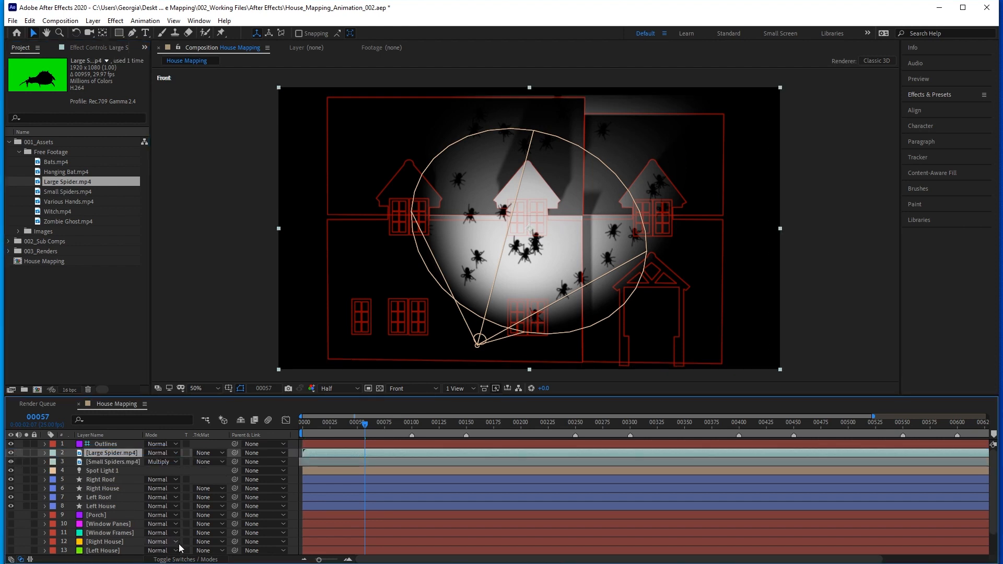
pyautogui.click(184, 560)
pyautogui.click(202, 453)
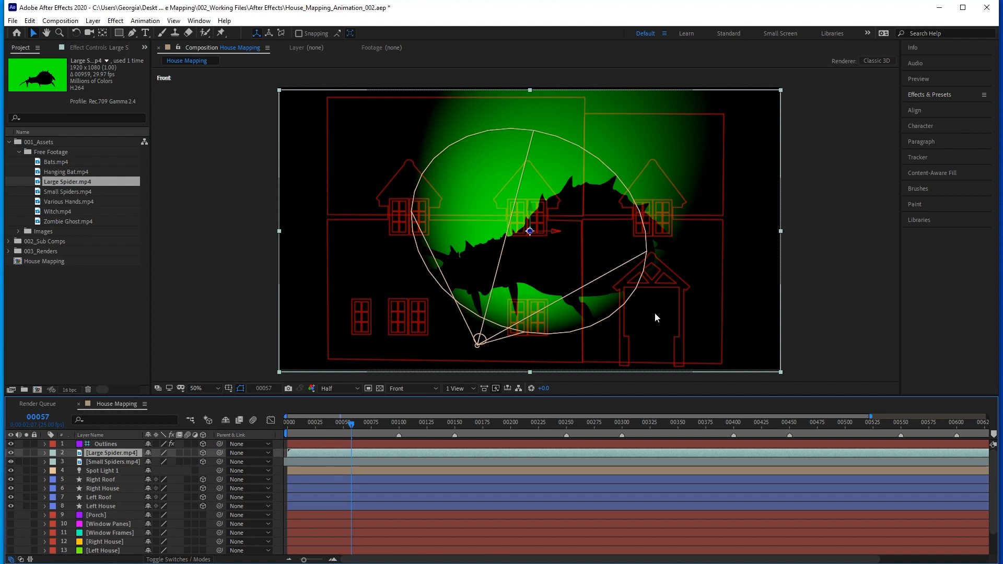
# Find the Keylight (1.2) effect and apply it to the Large Spider layer.
pyautogui.click(922, 95)
pyautogui.click(935, 108)
pyautogui.write('keyligh')
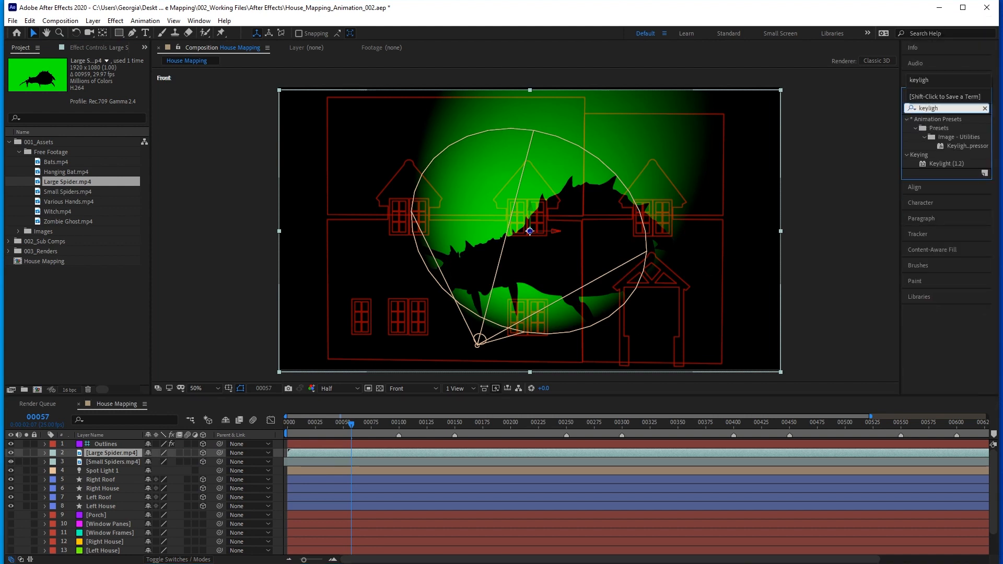
pyautogui.doubleClick(943, 164)
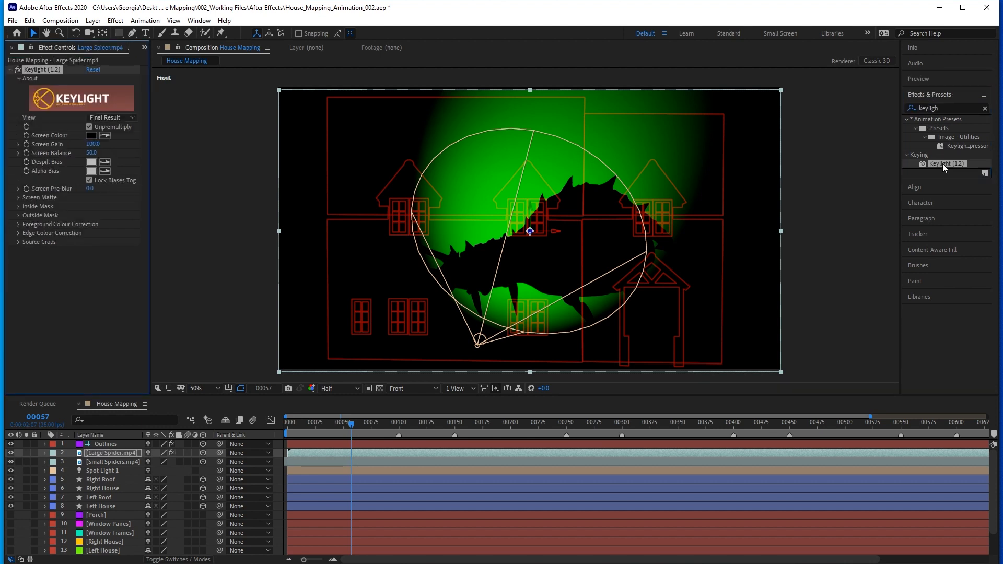
# Key out the Large Spider's green background by sampling it as Keylight's Screen Colour, isolating the layer and hiding the spotlight only while sampling.
pyautogui.moveTo(148, 175); pyautogui.dragTo(187, 175)
pyautogui.click(26, 452)
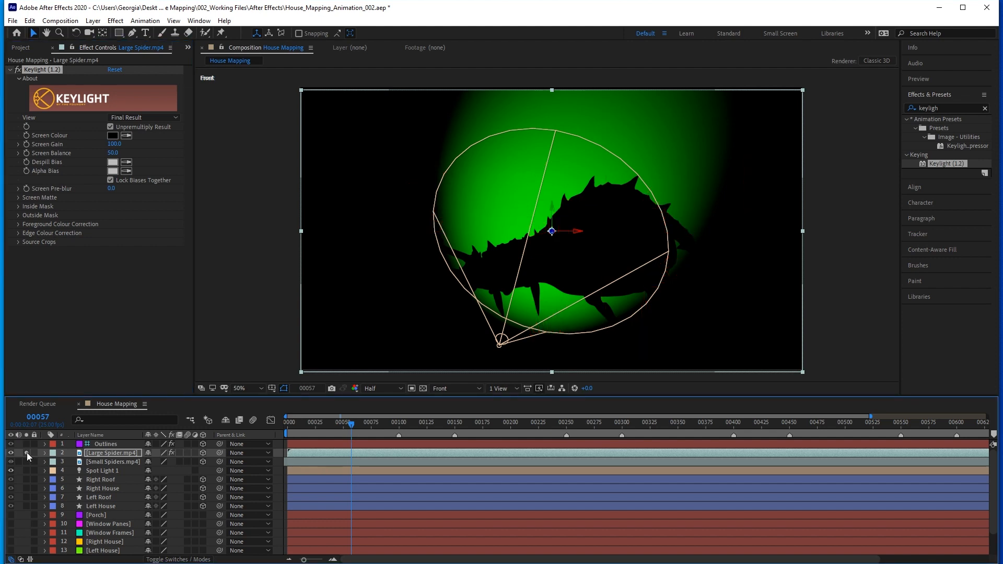
pyautogui.click(11, 471)
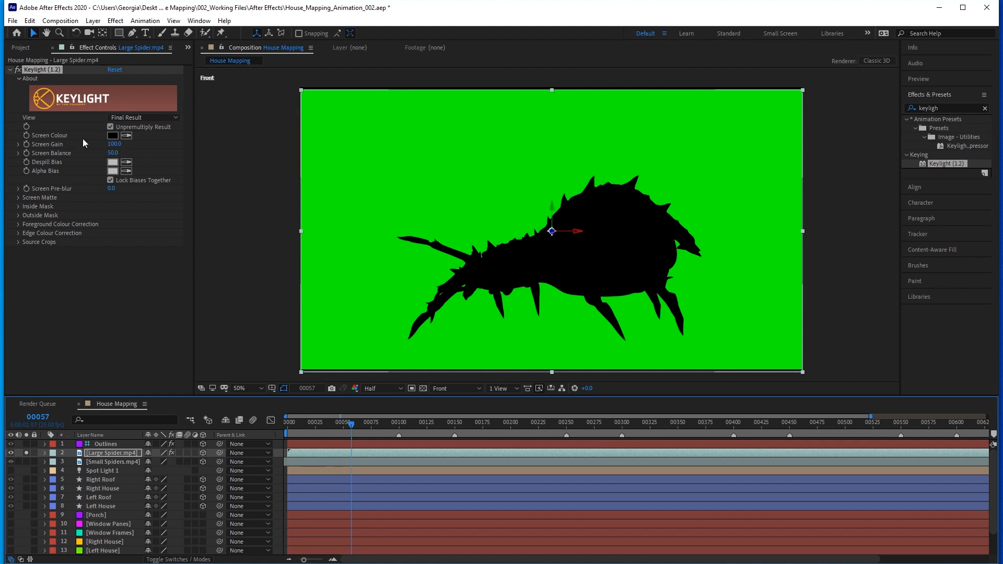
pyautogui.click(126, 135)
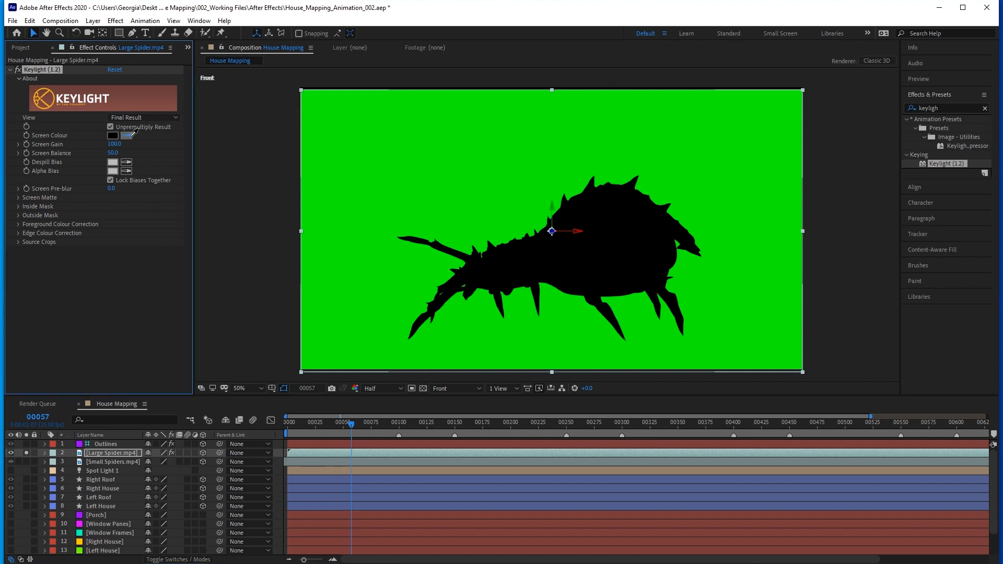
pyautogui.click(469, 183)
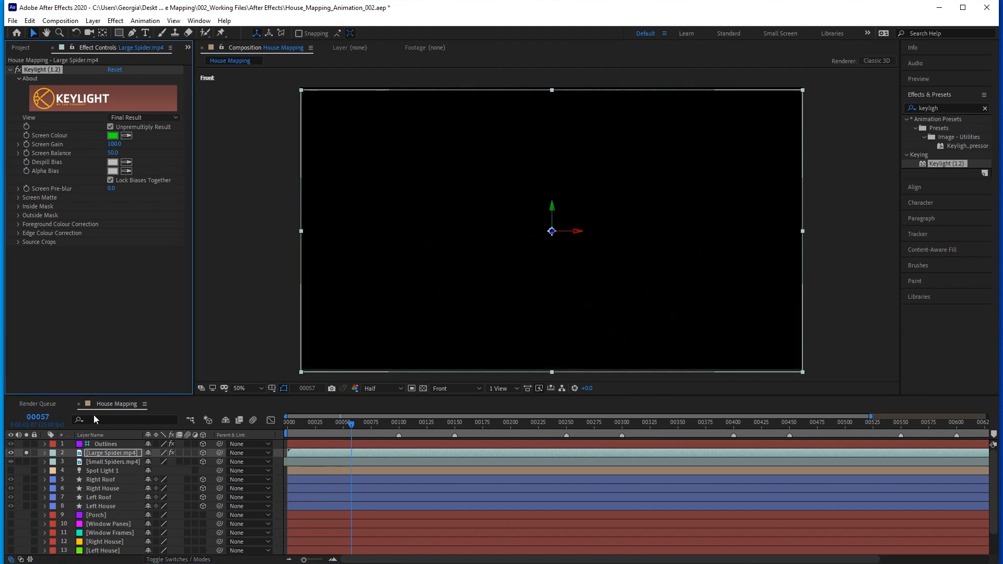
pyautogui.click(26, 453)
pyautogui.click(11, 470)
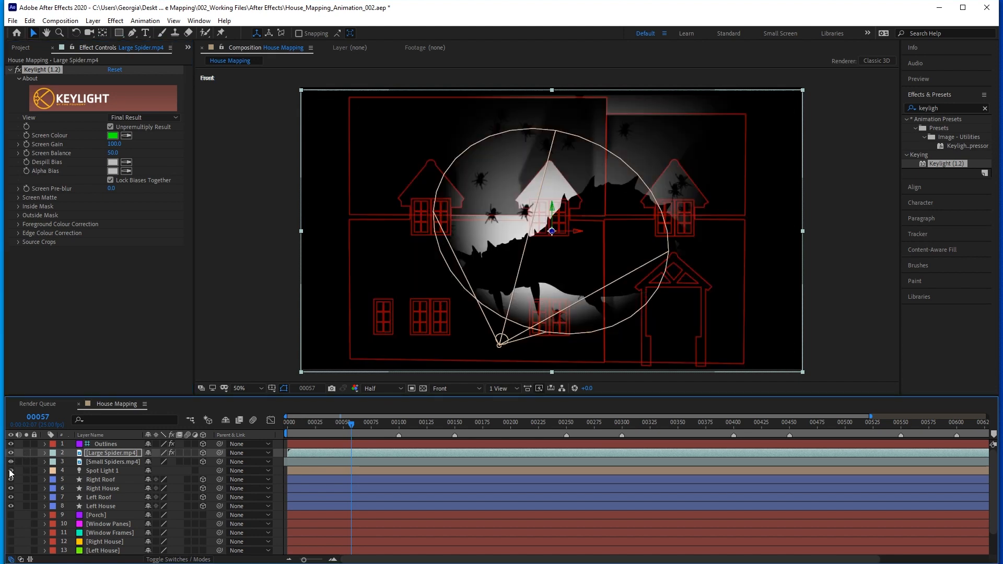
# Shrink the Large Spider layer and place it over the lower centre window, and aim Spot Light 1 lower on the house.
pyautogui.click(114, 452)
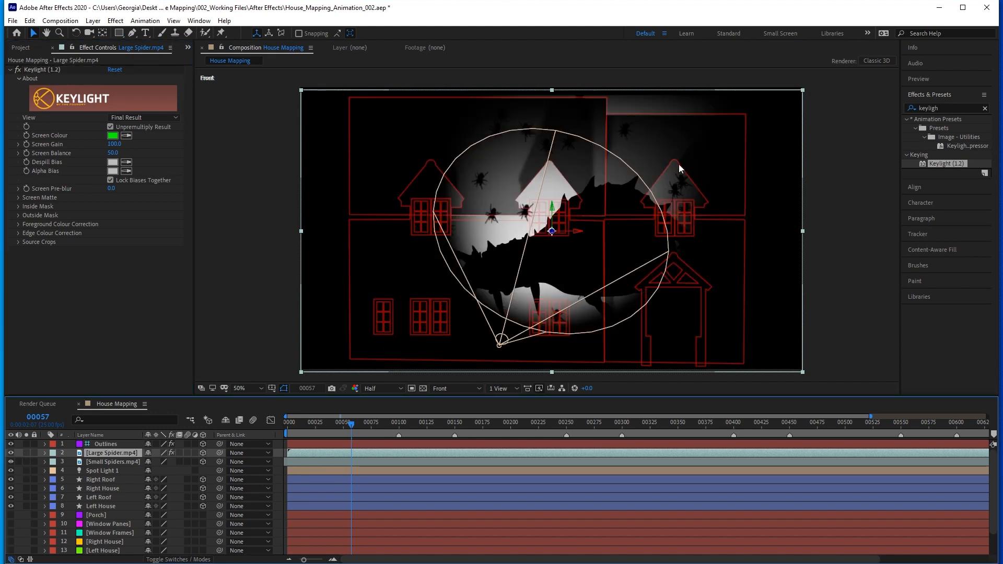
pyautogui.moveTo(803, 90); pyautogui.dragTo(752, 154)
pyautogui.moveTo(645, 237); pyautogui.dragTo(628, 311)
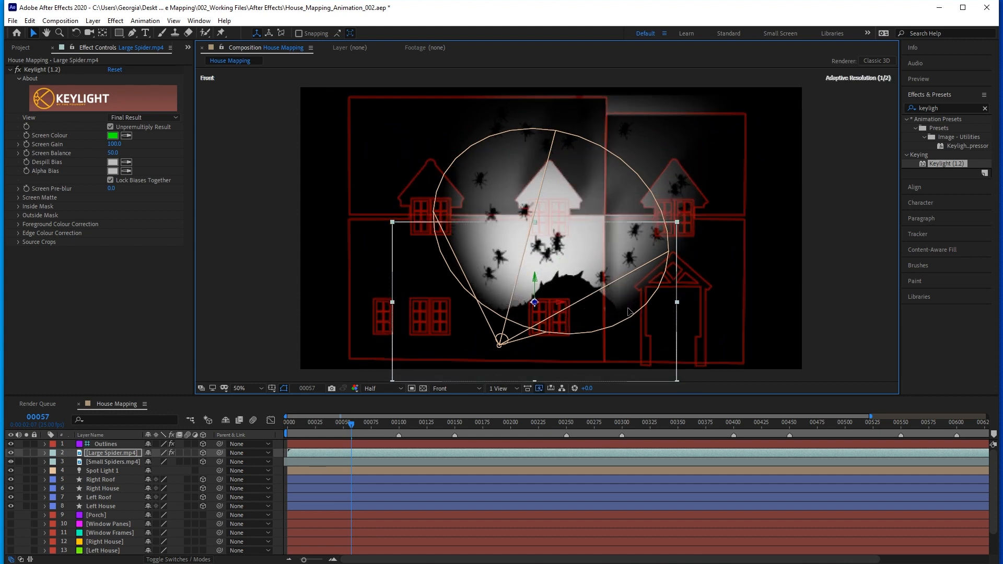
pyautogui.click(90, 471)
pyautogui.moveTo(552, 236); pyautogui.dragTo(540, 270)
# Keyframe the Large Spider's Position to cross the house from 1494, 812, 0 at frame 0 to 244, 812, 0 at frame 100.
pyautogui.click(317, 424)
pyautogui.moveTo(317, 425); pyautogui.dragTo(278, 425)
pyautogui.click(113, 452)
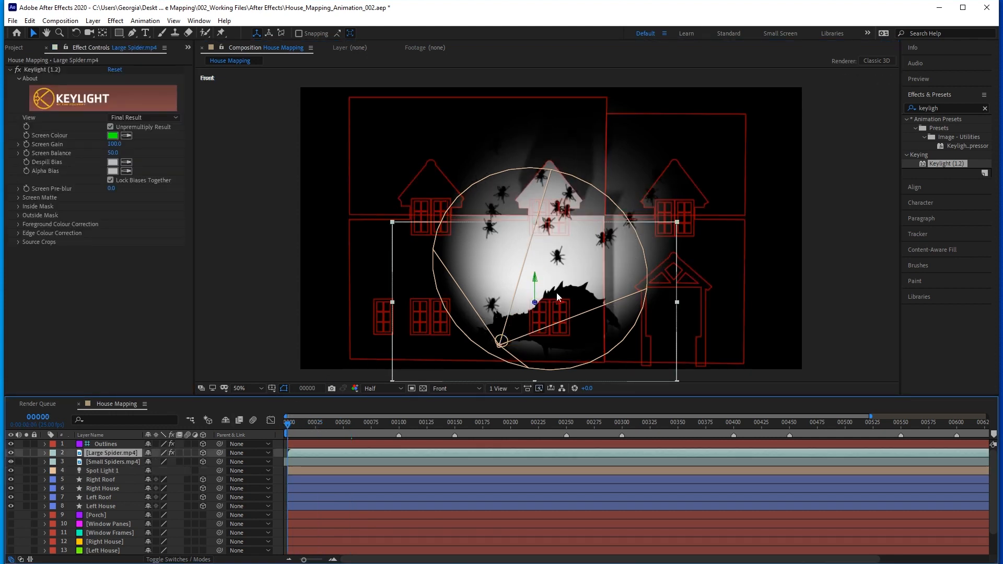
pyautogui.moveTo(576, 325); pyautogui.dragTo(732, 328)
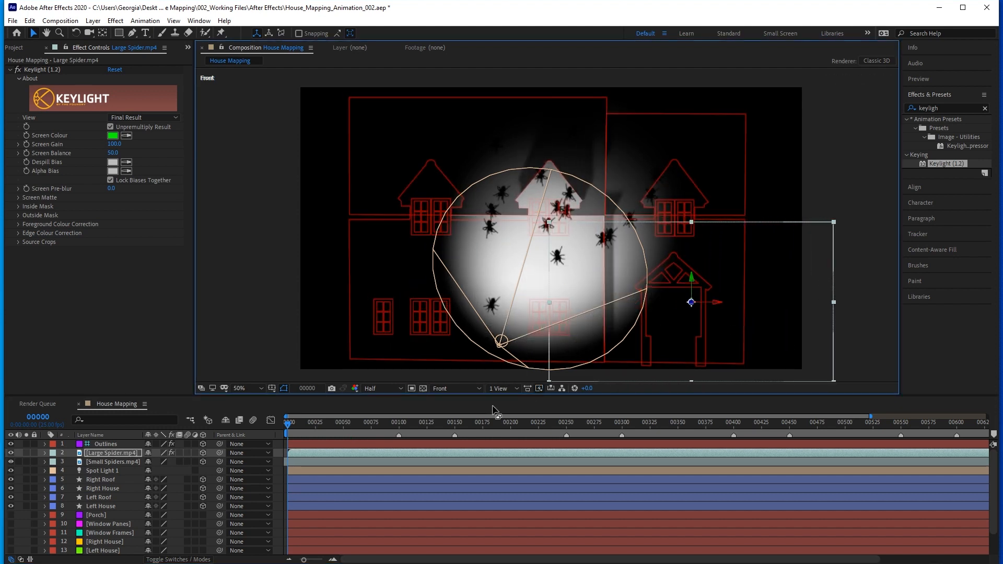
pyautogui.press('p')
pyautogui.click(71, 462)
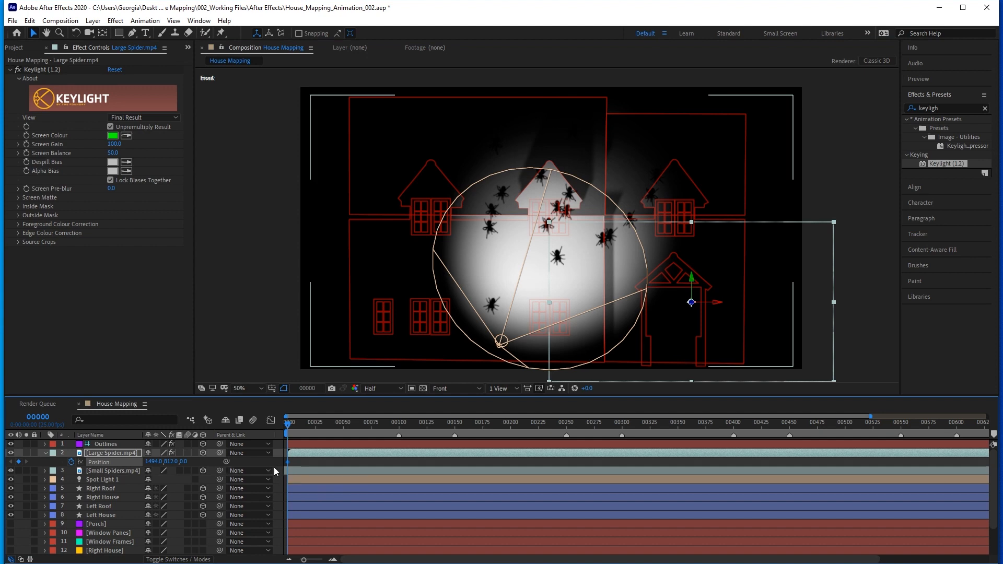
pyautogui.click(398, 424)
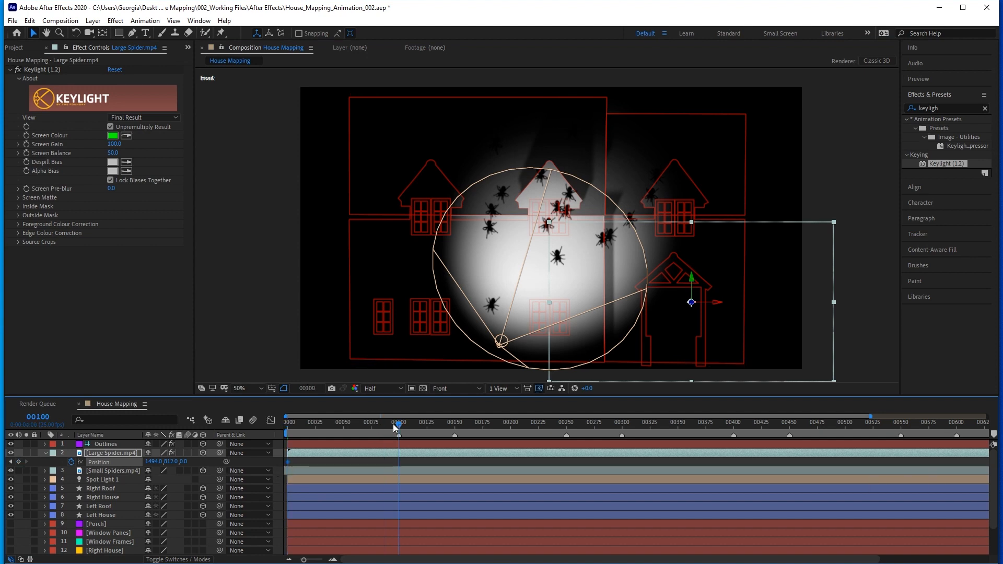
pyautogui.moveTo(725, 336); pyautogui.dragTo(402, 342)
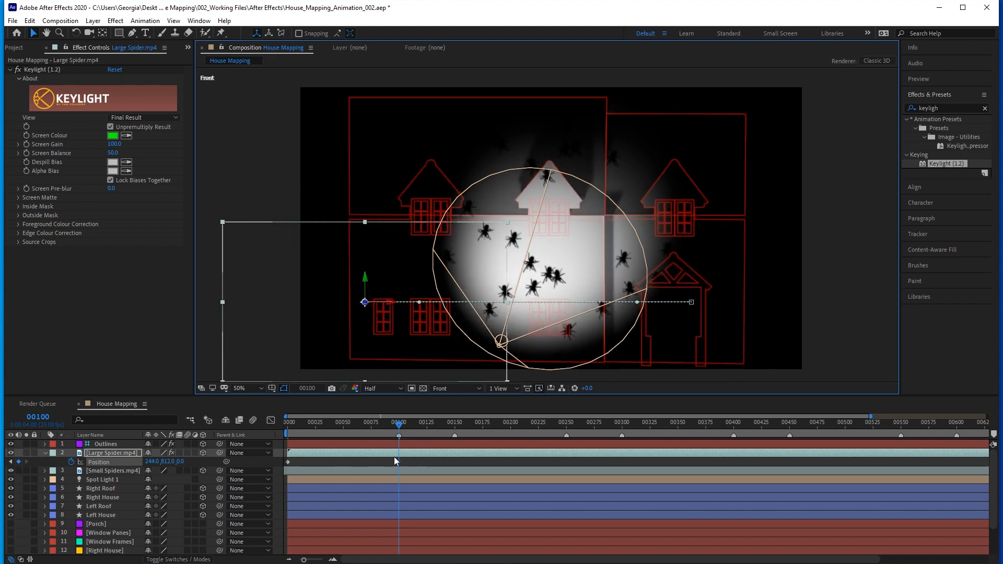
# Preview the Large Spider's movement across the house between frames 0 and 100.
pyautogui.moveTo(397, 424); pyautogui.dragTo(274, 427)
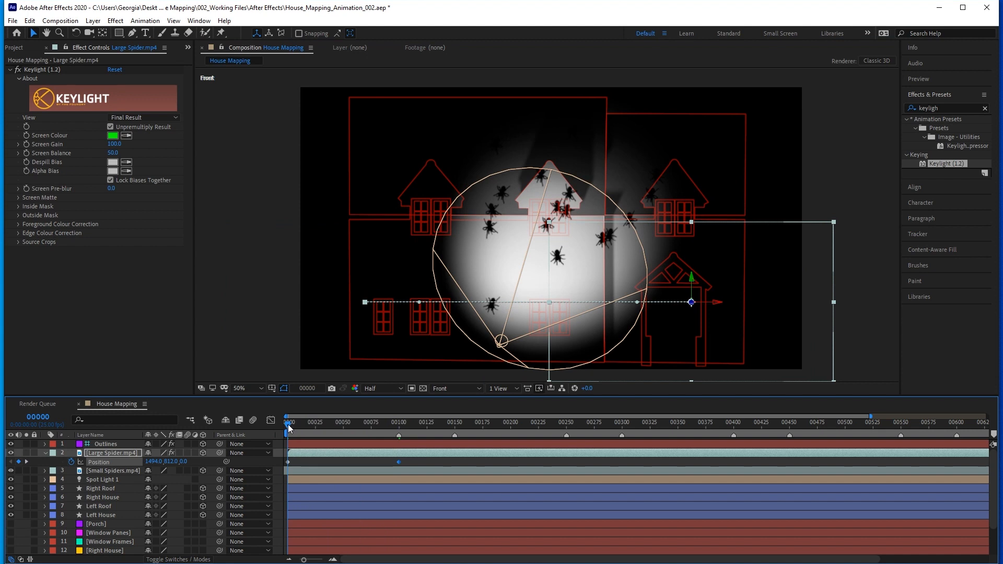
pyautogui.click(297, 426)
pyautogui.moveTo(305, 424); pyautogui.dragTo(396, 424)
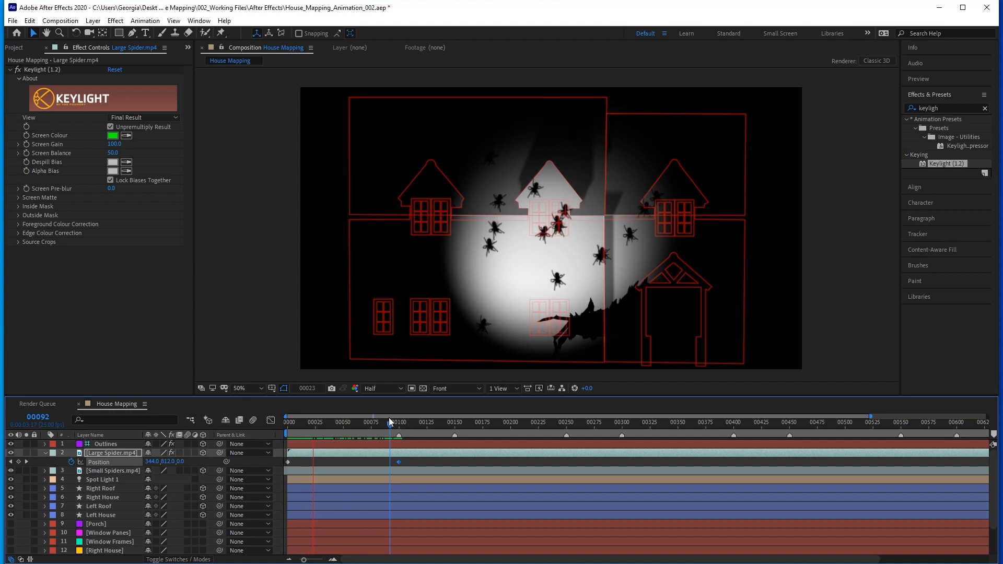
pyautogui.press('0')
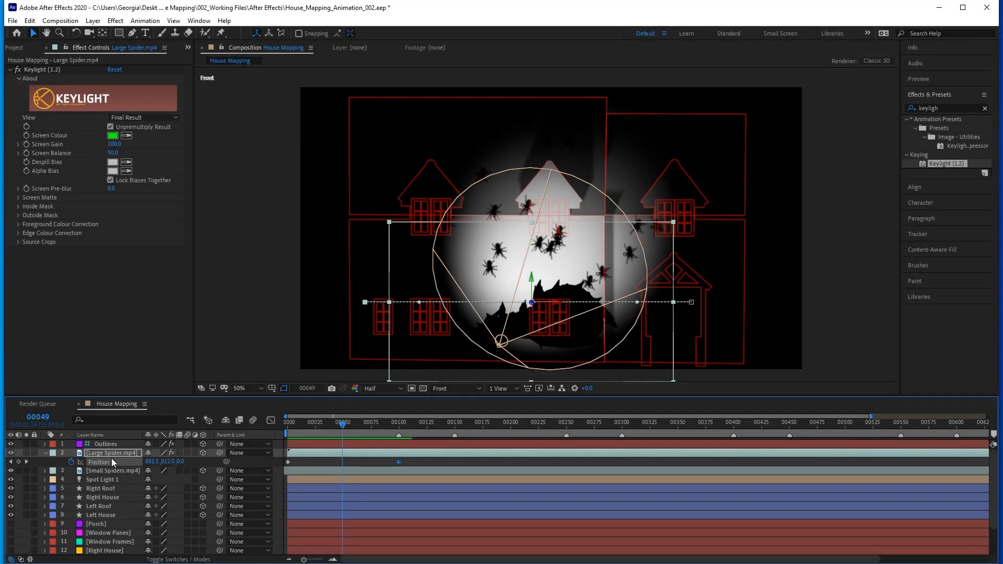
# Add a Gaussian Blur effect to the Large Spider layer and adjust its blur amount.
pyautogui.click(45, 453)
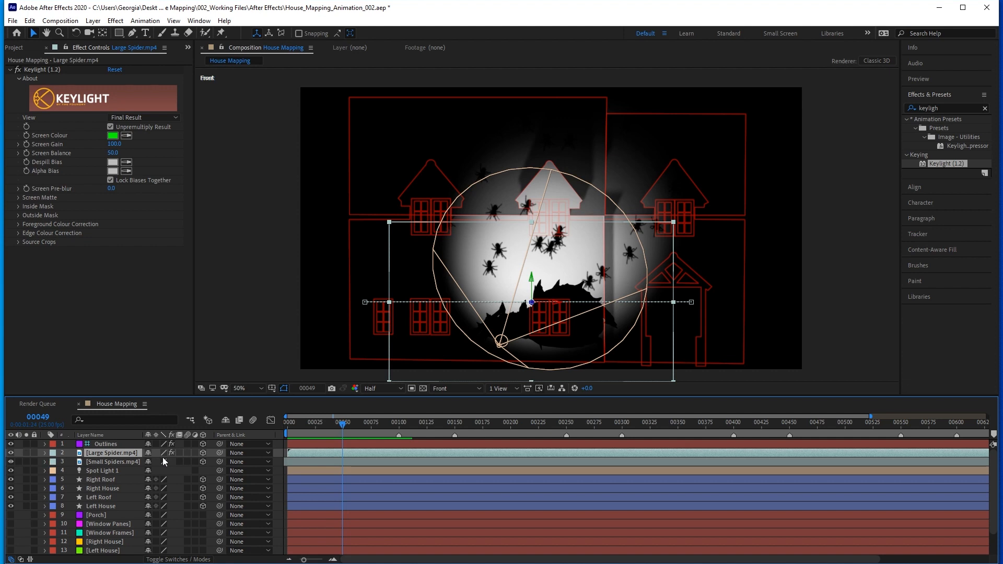
pyautogui.click(899, 106)
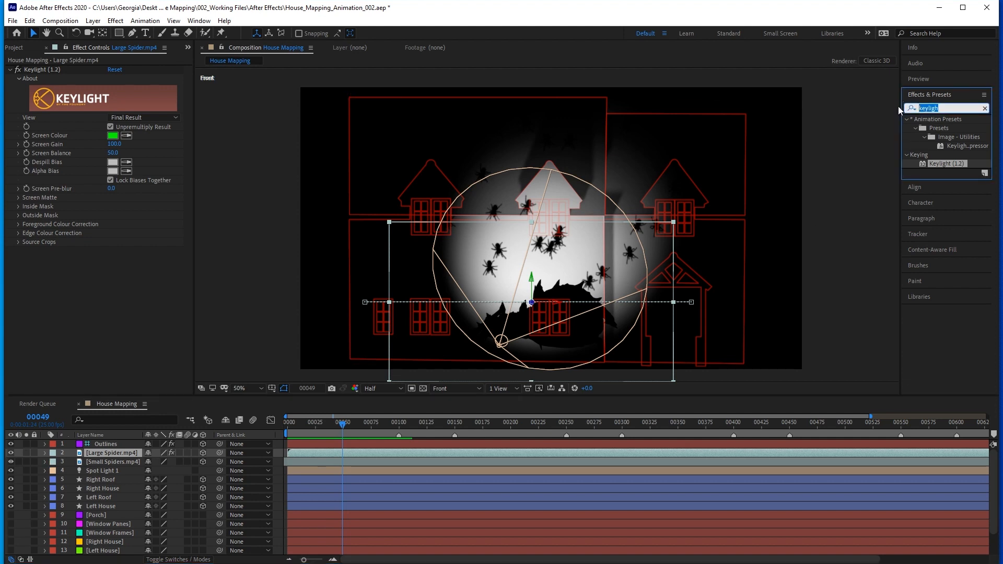
pyautogui.write('gaus')
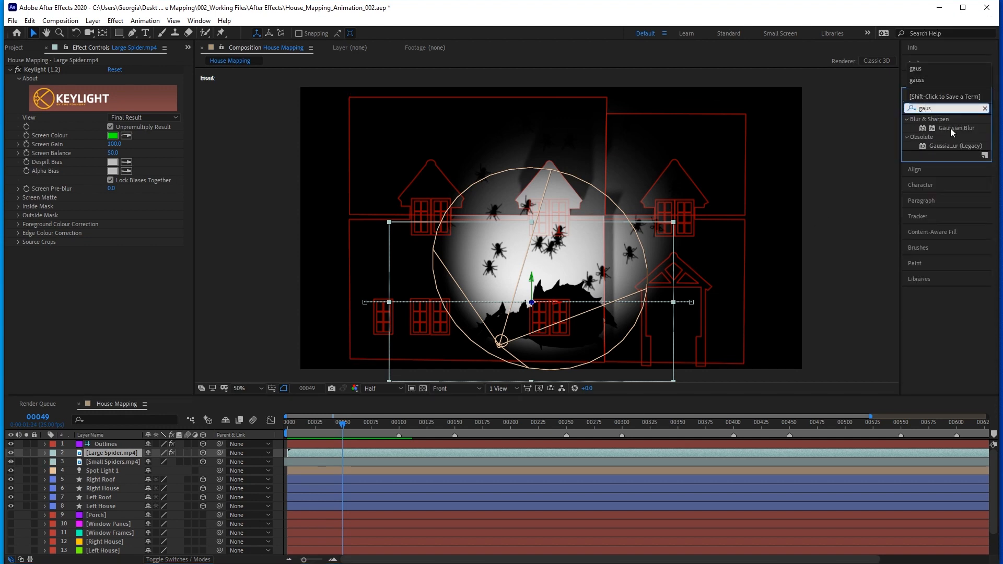
pyautogui.doubleClick(951, 128)
pyautogui.click(112, 260)
pyautogui.press('Return')
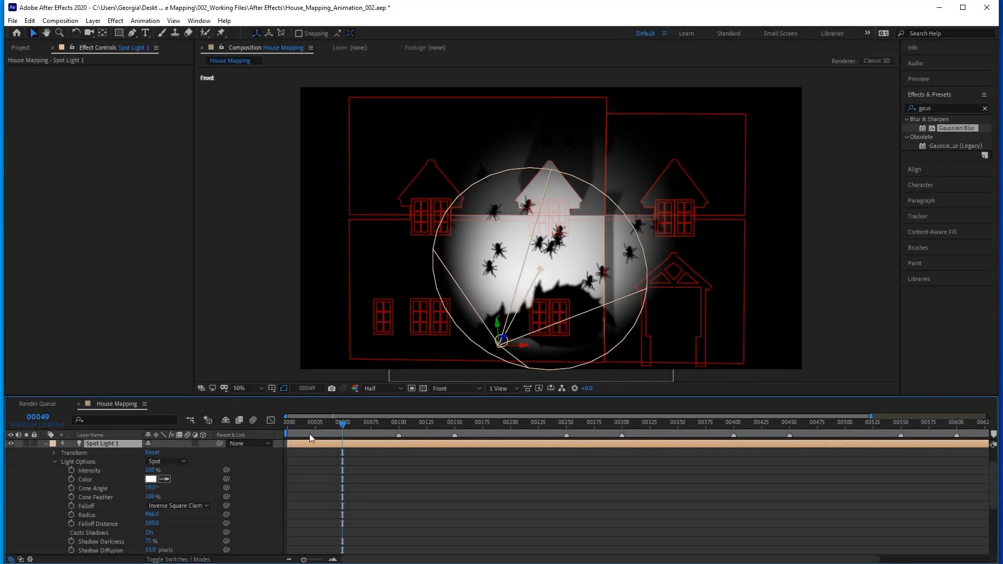
# Set Spot Light 1's Intensity to 0% at frame 0 and start keyframing it there.
pyautogui.moveTo(309, 422); pyautogui.dragTo(271, 422)
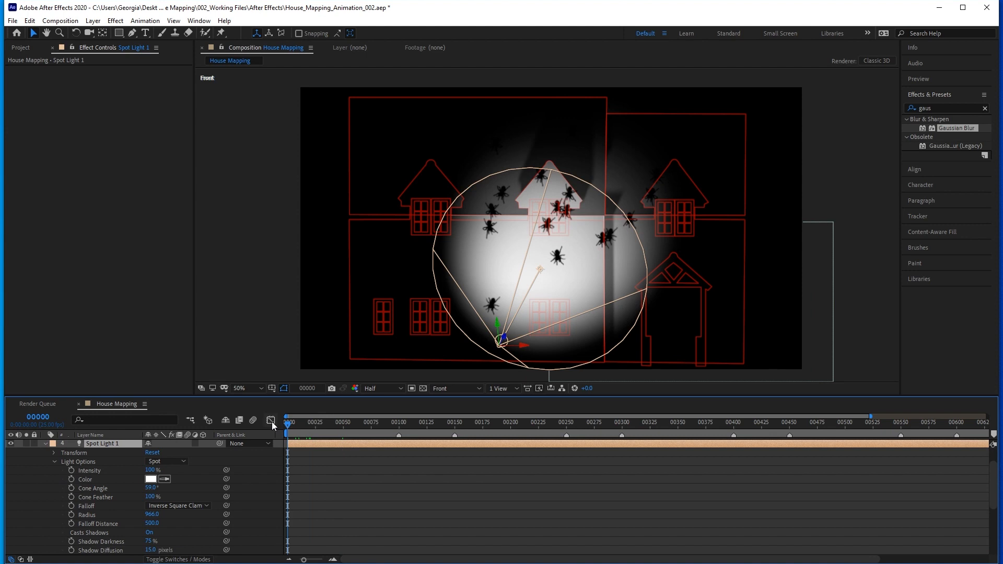
pyautogui.click(151, 470)
pyautogui.write('0')
pyautogui.press('Return')
pyautogui.click(72, 471)
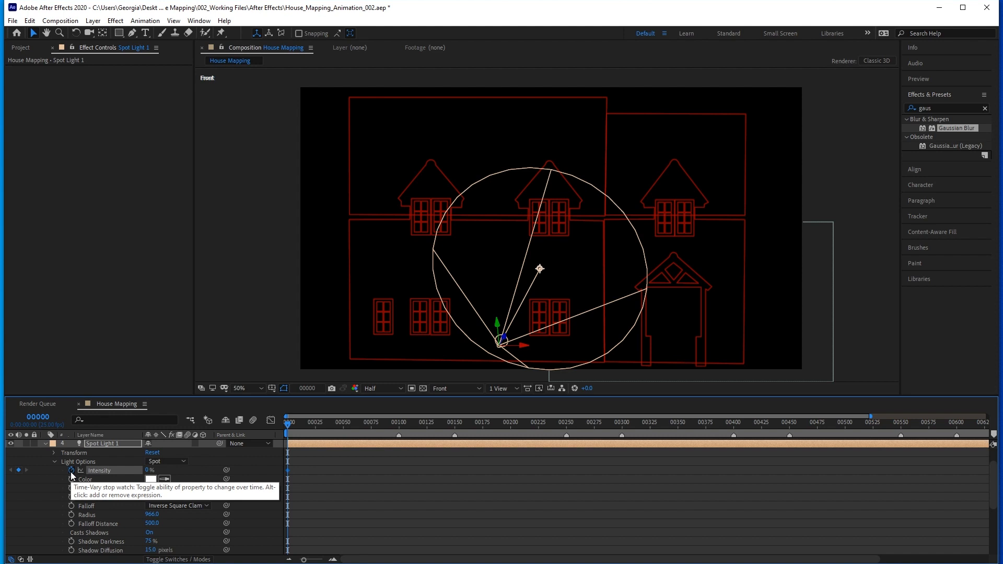
# Keyframe Spot Light 1's Intensity at 50% on frame 1.
pyautogui.scroll(3, 290, 458)
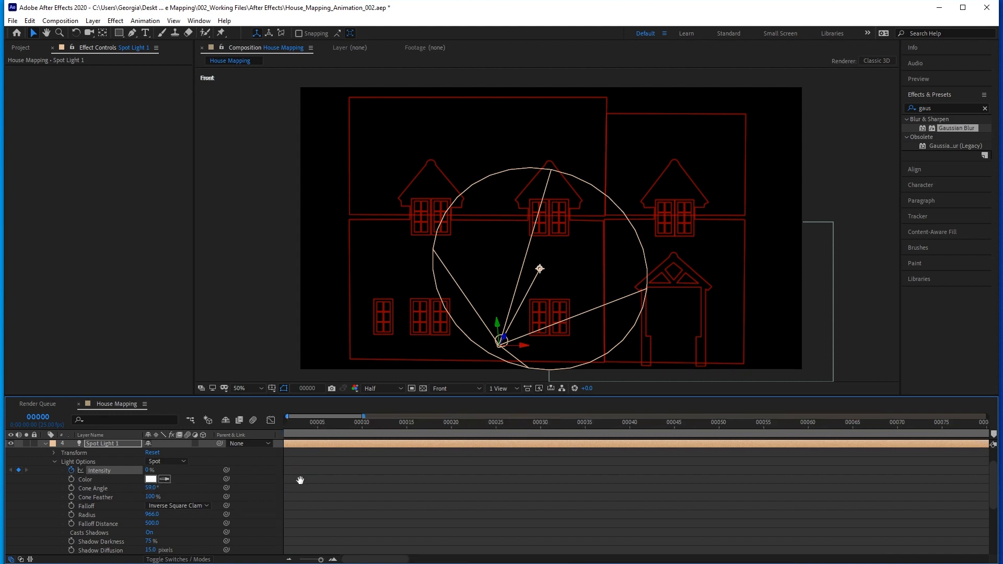
pyautogui.moveTo(300, 479); pyautogui.dragTo(523, 488)
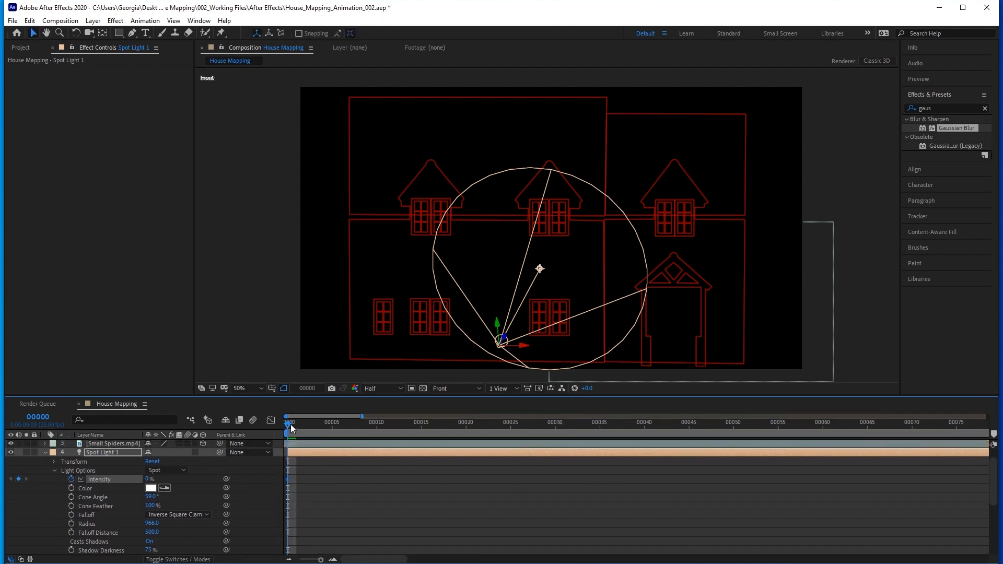
pyautogui.moveTo(292, 424); pyautogui.dragTo(295, 424)
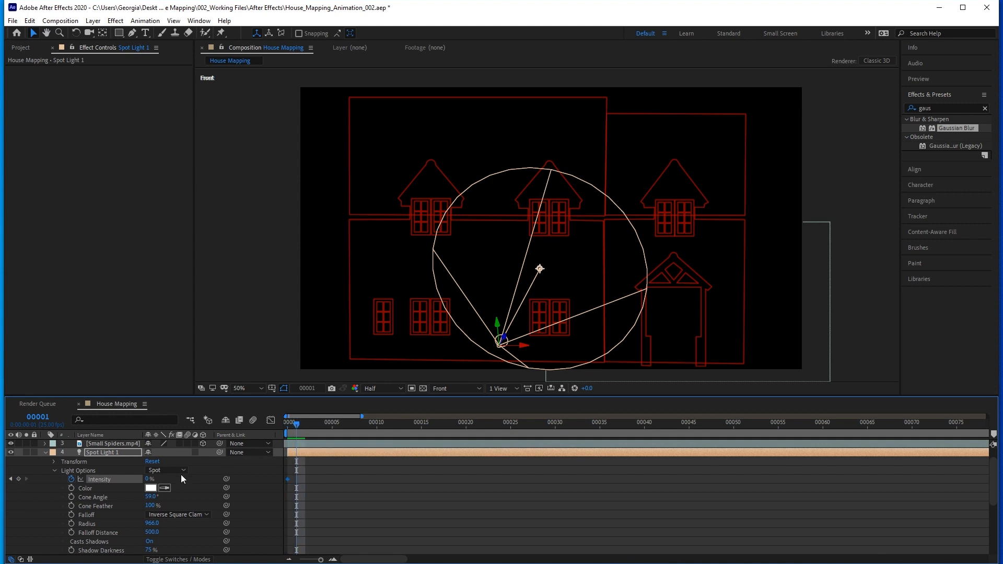
pyautogui.click(149, 479)
pyautogui.write('50')
pyautogui.press('Return')
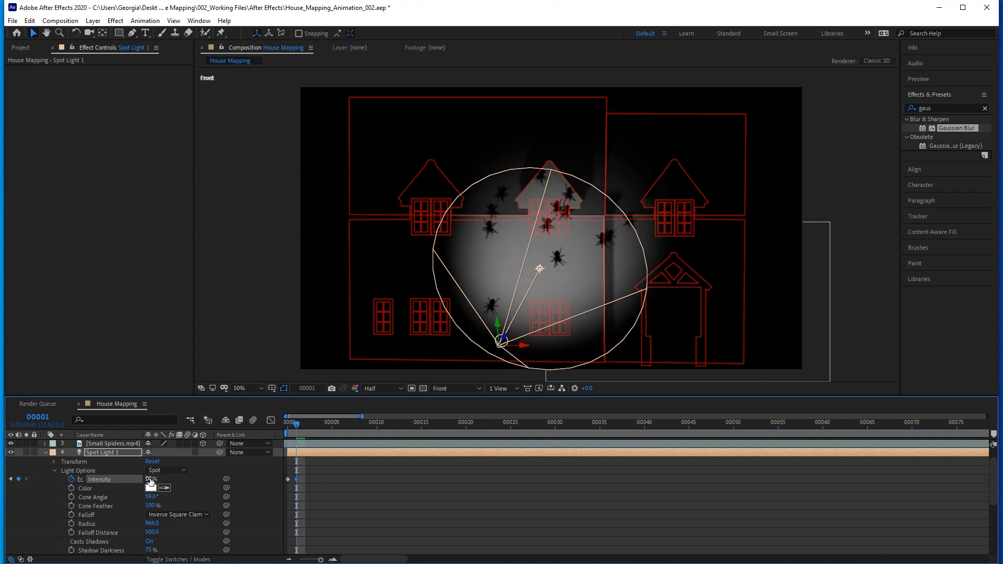
# Continue the flicker by keyframing Spot Light 1's Intensity at 0% on frame 2 and 20% on frame 3.
pyautogui.moveTo(297, 424); pyautogui.dragTo(306, 424)
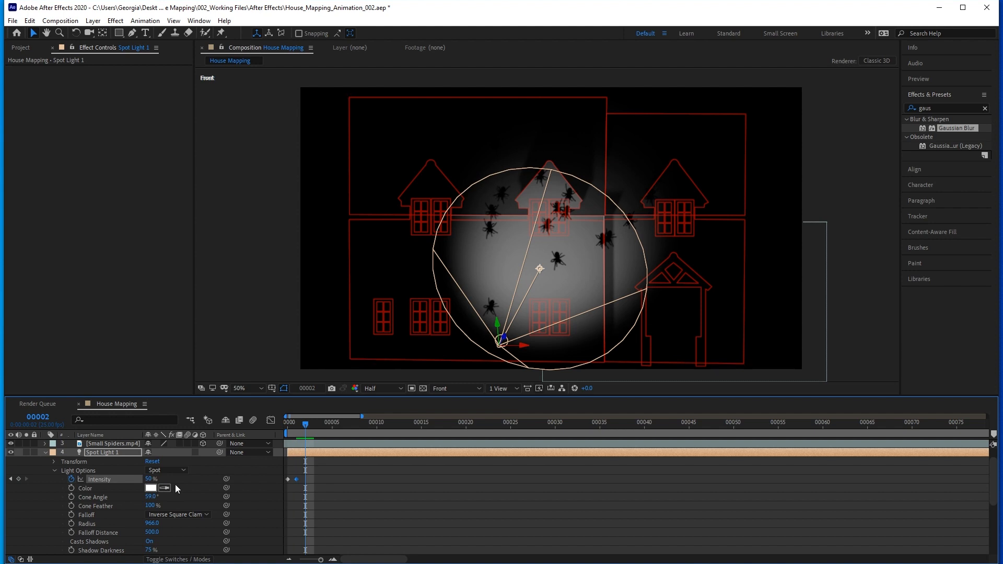
pyautogui.click(148, 479)
pyautogui.write('0')
pyautogui.press('Return')
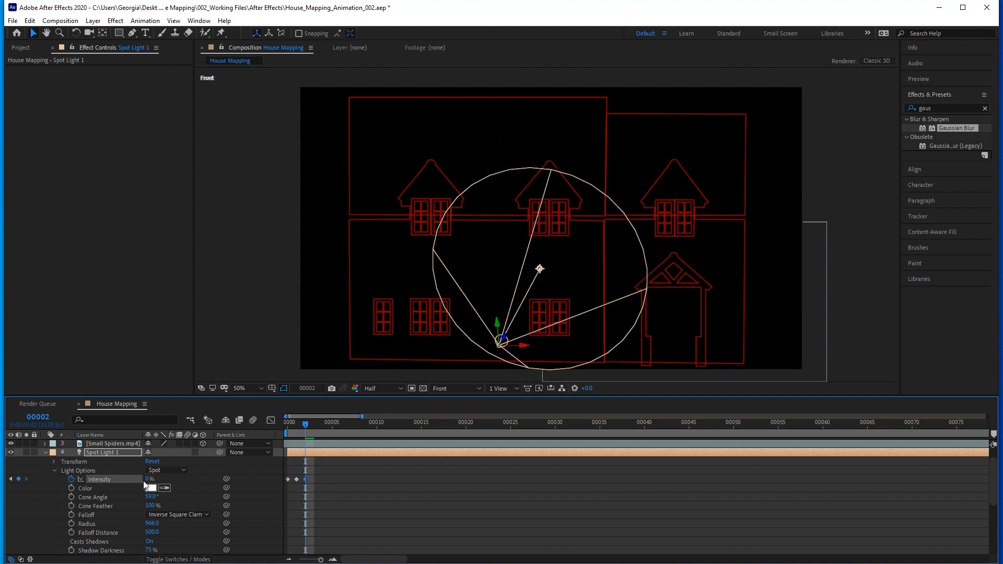
pyautogui.moveTo(309, 422); pyautogui.dragTo(313, 422)
pyautogui.click(149, 479)
pyautogui.press('Return')
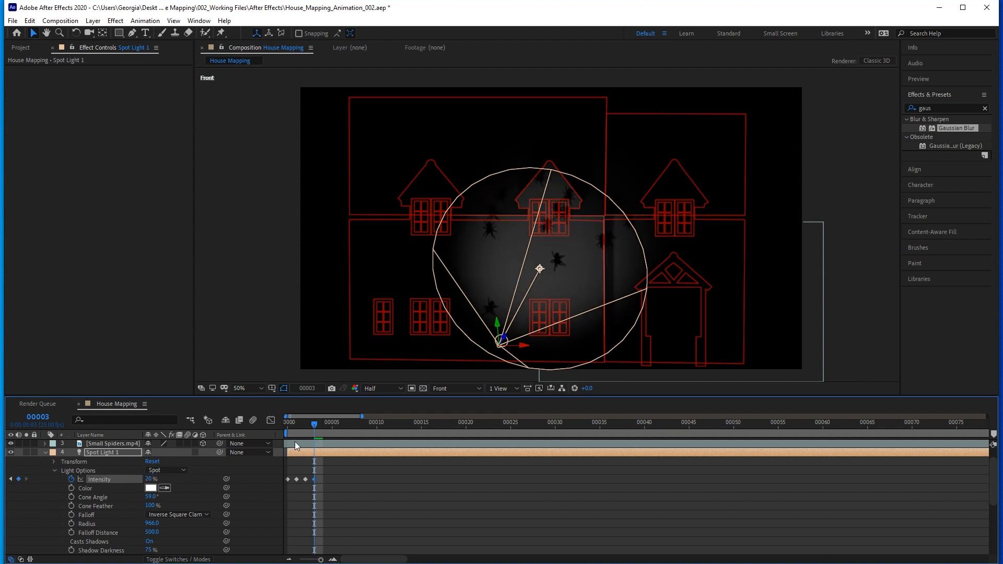
# Keyframe Spot Light 1's Intensity at 0% on frame 4 and 70% on frame 5.
pyautogui.moveTo(315, 424); pyautogui.dragTo(321, 424)
pyautogui.click(160, 479)
pyautogui.write('0')
pyautogui.press('Return')
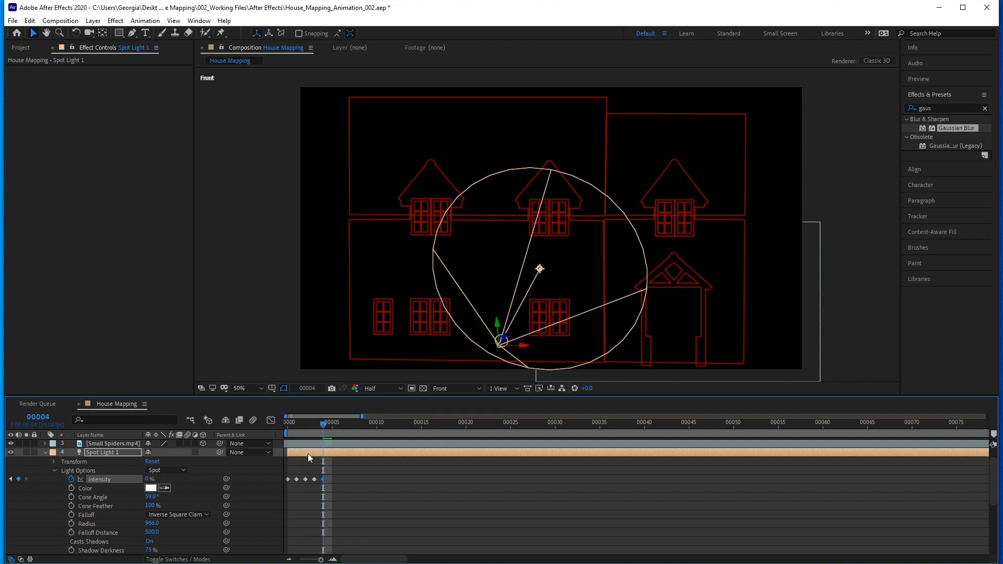
pyautogui.moveTo(322, 427); pyautogui.dragTo(331, 425)
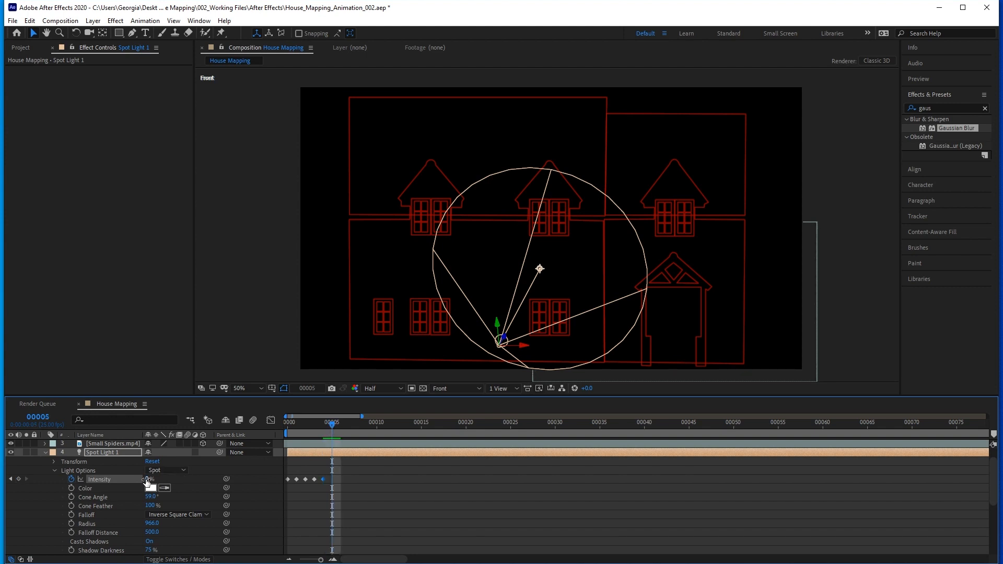
pyautogui.write('70')
pyautogui.press('Return')
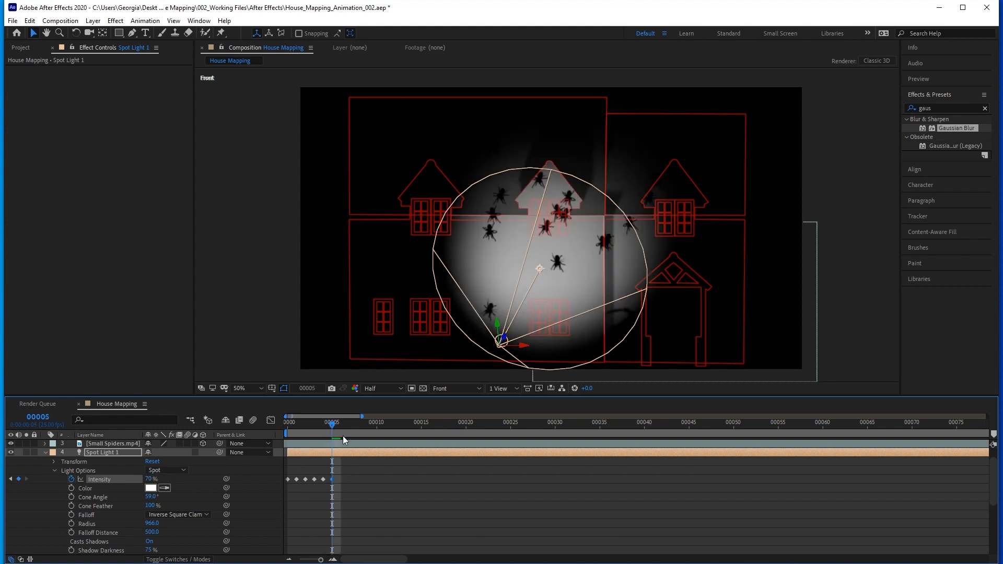
# Finish the flicker with Intensity keyframes of 0% on frame 6 and 100% on frame 7, and preview it.
pyautogui.moveTo(332, 424); pyautogui.dragTo(340, 427)
pyautogui.click(148, 479)
pyautogui.write('0')
pyautogui.press('Return')
pyautogui.moveTo(339, 424); pyautogui.dragTo(346, 424)
pyautogui.click(149, 479)
pyautogui.write('100')
pyautogui.press('Return')
pyautogui.press('space')
pyautogui.press('space')
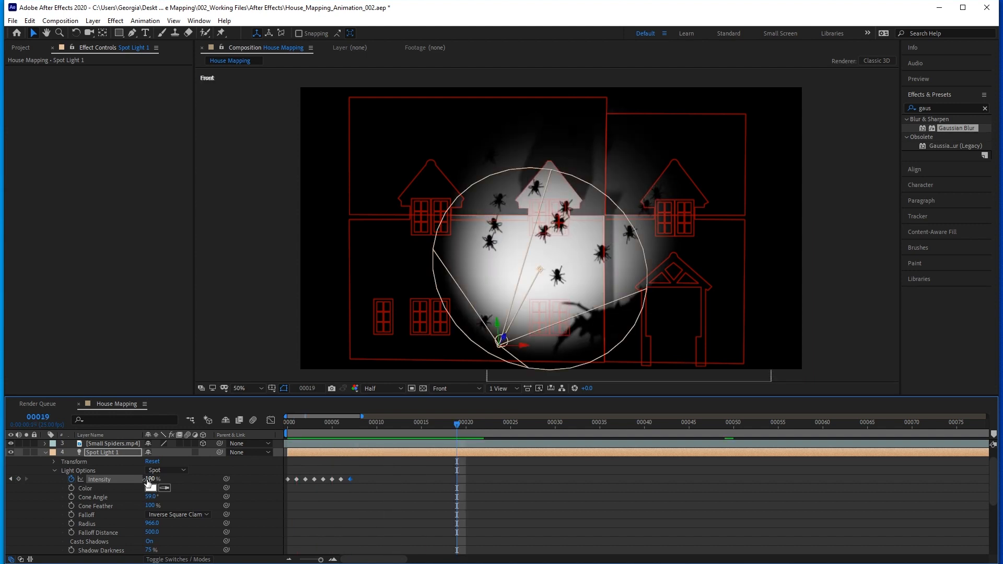
# Collapse Spot Light 1's properties and, at frame 0, aim its point of interest beside the upper window of the right house.
pyautogui.click(328, 453)
pyautogui.press('u')
pyautogui.press('u')
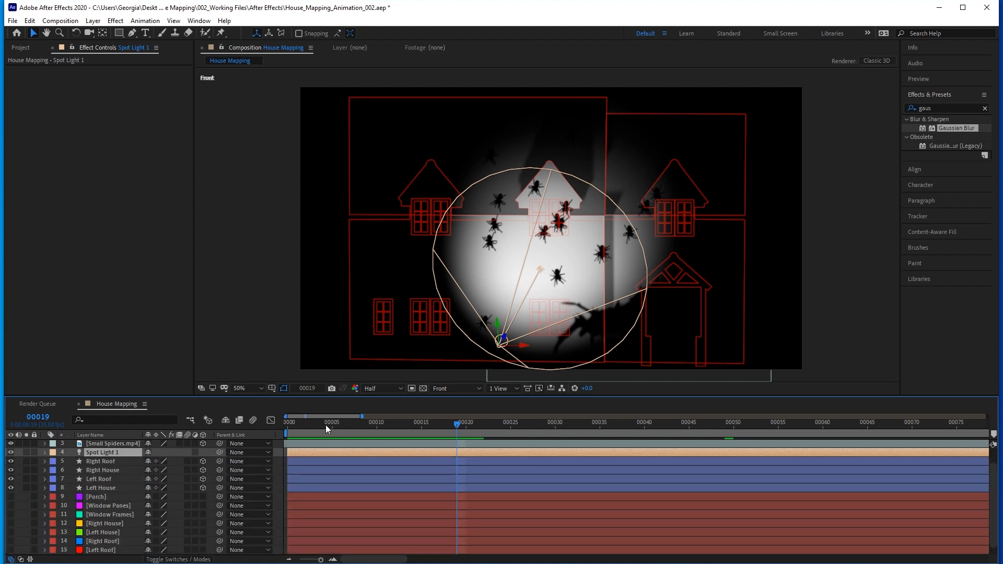
pyautogui.moveTo(326, 428); pyautogui.dragTo(286, 424)
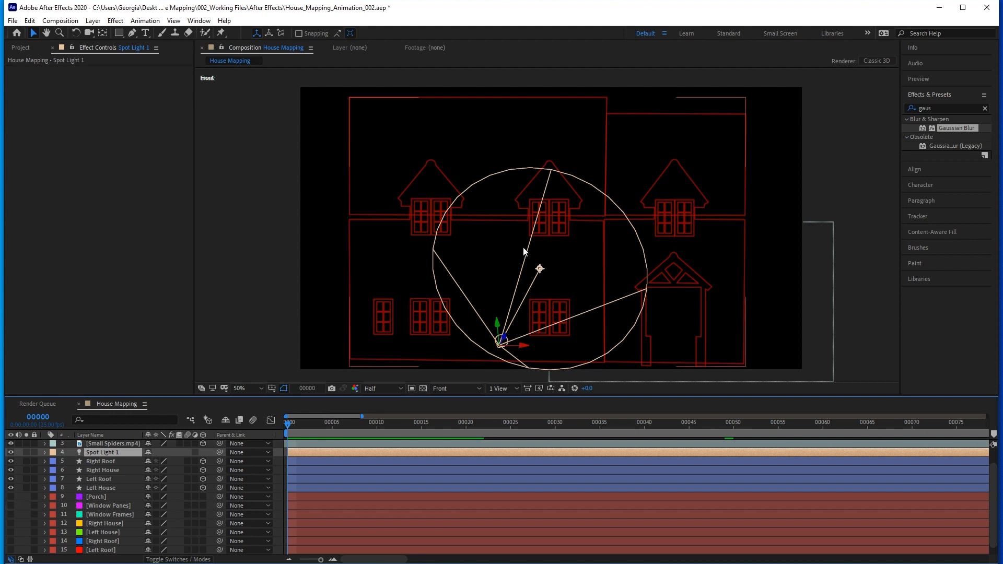
pyautogui.moveTo(545, 267); pyautogui.dragTo(643, 224)
# Start keyframing Spot Light 1's Point of Interest at frame 20, with the light aimed at the right house.
pyautogui.click(36, 418)
pyautogui.write('20')
pyautogui.press('Return')
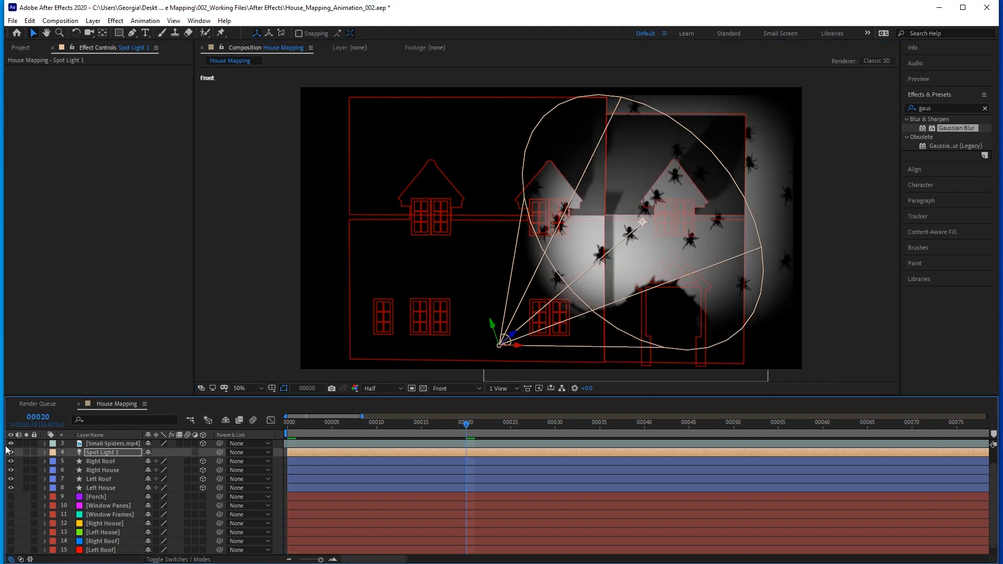
pyautogui.click(45, 452)
pyautogui.click(54, 452)
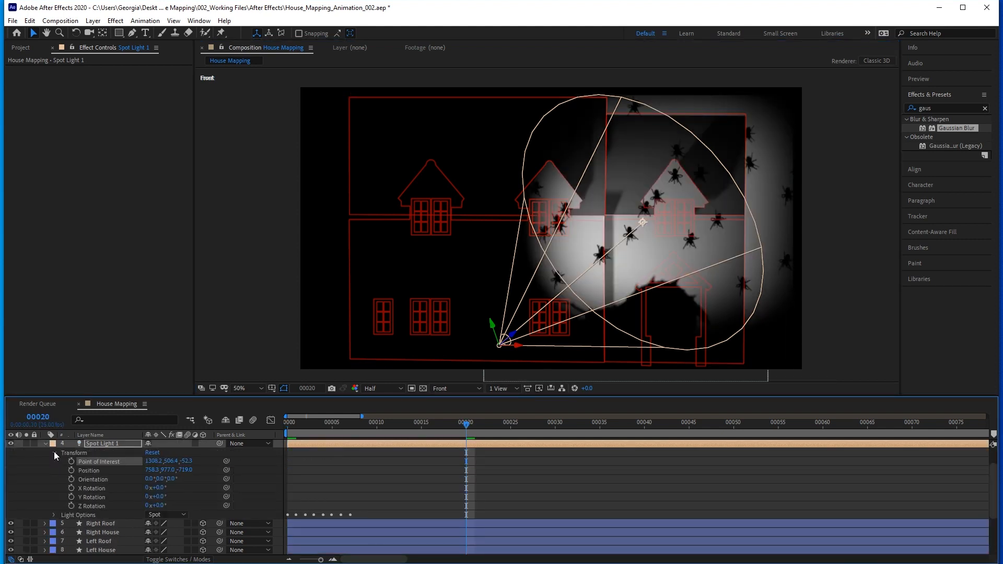
pyautogui.click(71, 462)
# At frame 23, swing Spot Light 1's Point of Interest to the upper left window, at about 572, 536, -52.
pyautogui.click(38, 416)
pyautogui.write('23')
pyautogui.press('Return')
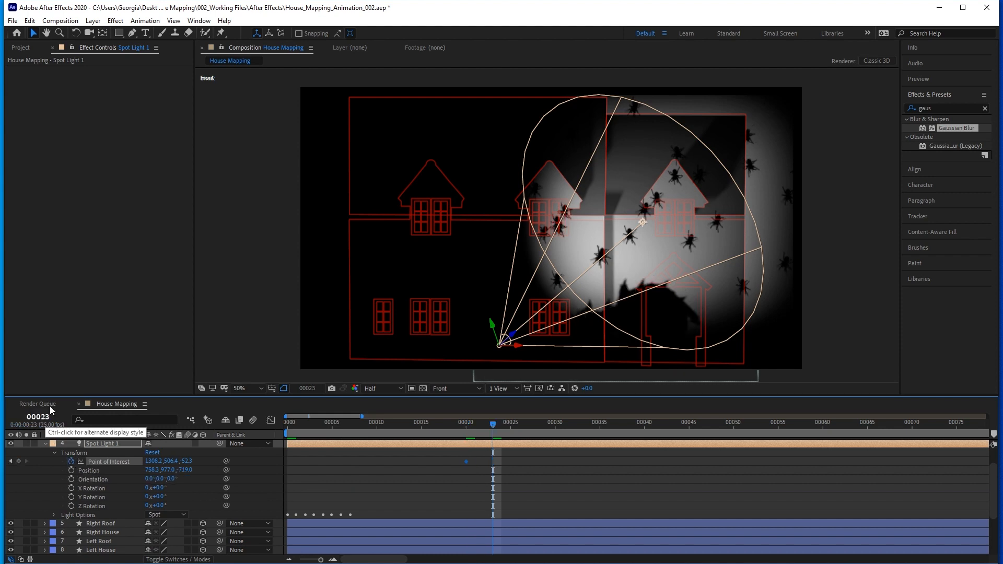
pyautogui.moveTo(643, 221); pyautogui.dragTo(451, 230)
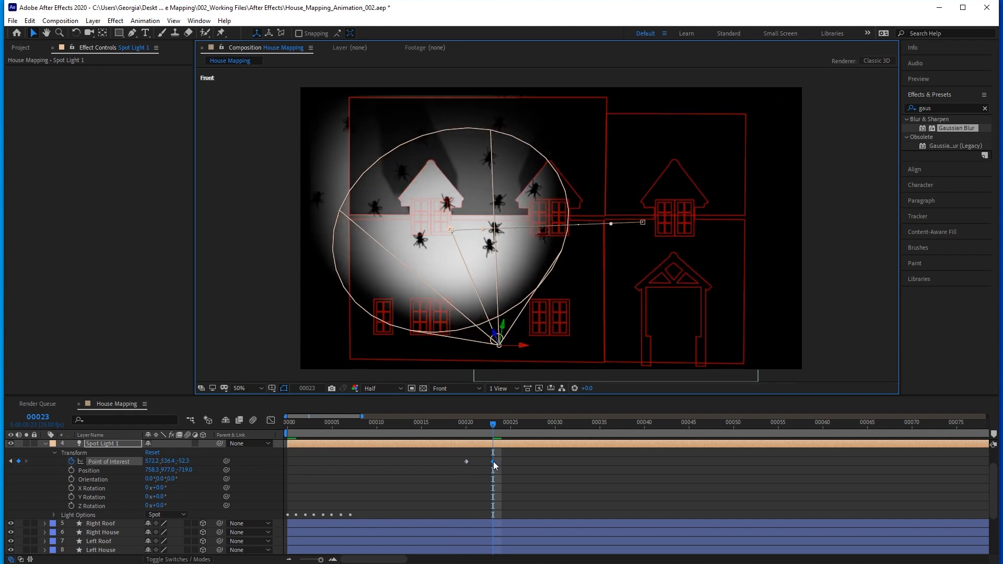
# Hold the spotlight's aim by copying the frame 23 Point of Interest keyframe to frame 43.
pyautogui.click(39, 418)
pyautogui.write('43')
pyautogui.press('Return')
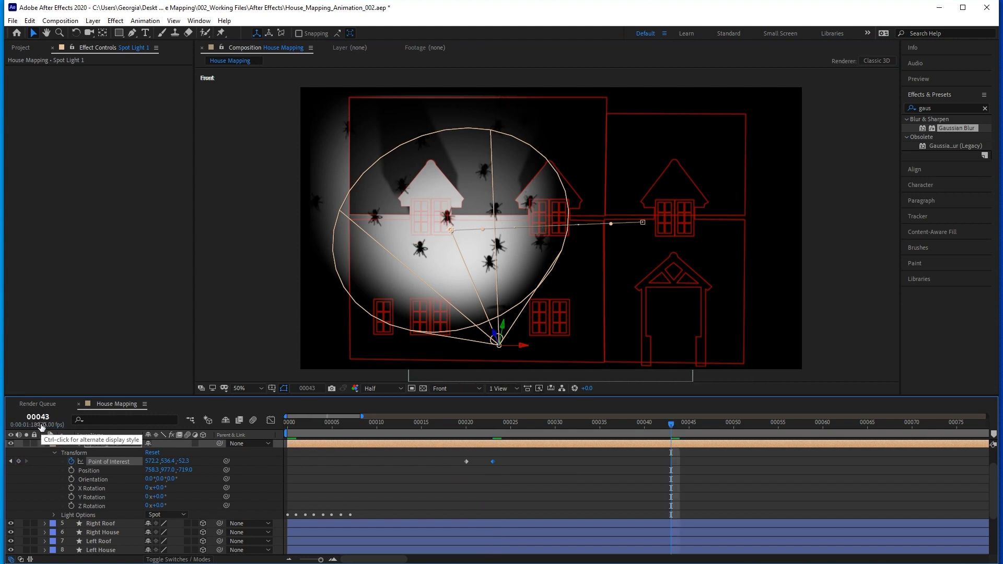
pyautogui.click(492, 461)
pyautogui.hotkey('ctrl', 'c')
pyautogui.hotkey('ctrl', 'v')
pyautogui.moveTo(656, 424)
pyautogui.mouseDown()
pyautogui.moveTo(546, 424)
pyautogui.moveTo(591, 431)
pyautogui.moveTo(569, 433)
pyautogui.moveTo(669, 431)
pyautogui.mouseUp()
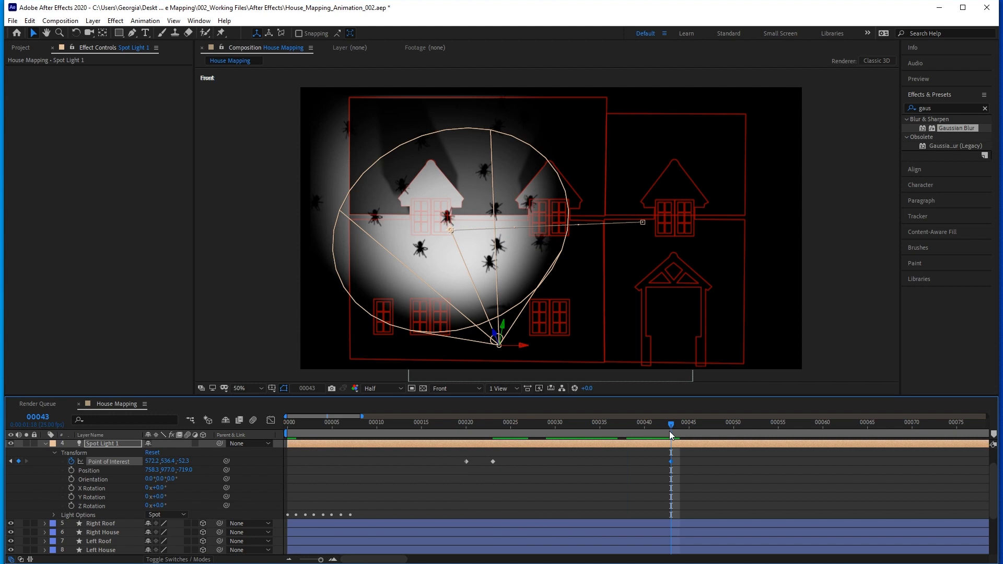
# At frame 46, move Spot Light 1's Point of Interest to about 816, 730, -52 on the lower house wall and preview the animation.
pyautogui.click(38, 418)
pyautogui.write('46')
pyautogui.press('Return')
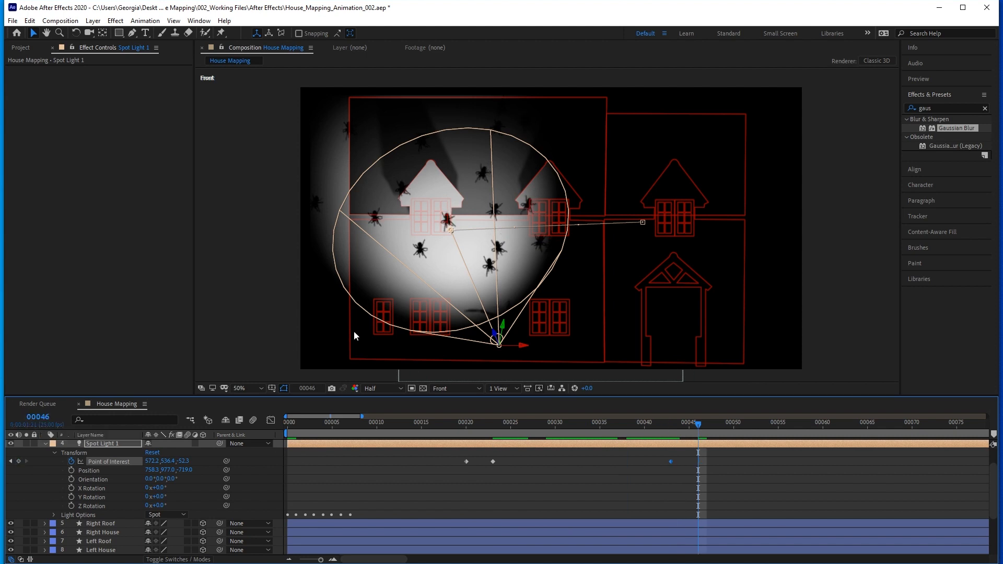
pyautogui.moveTo(450, 232); pyautogui.dragTo(515, 283)
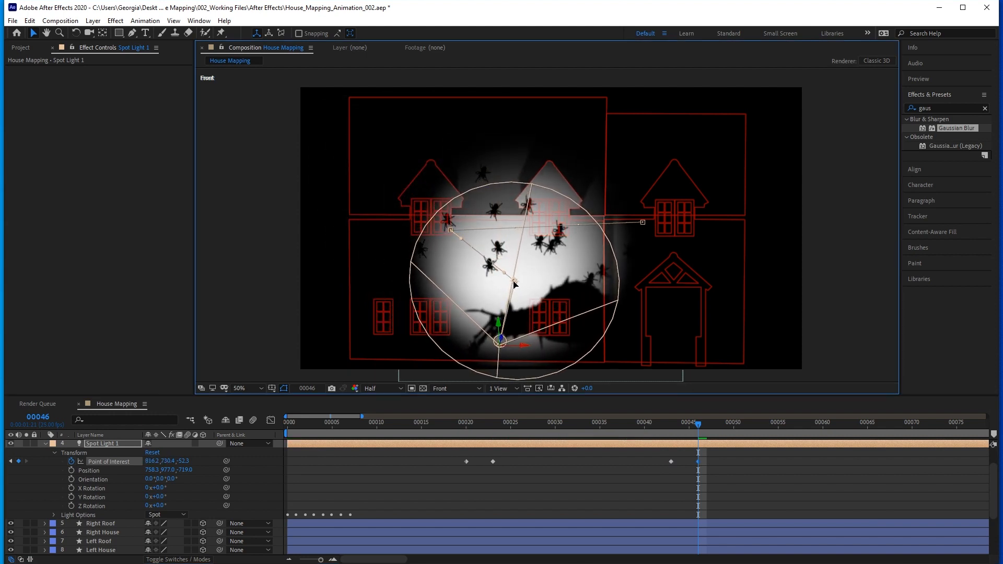
pyautogui.press('space')
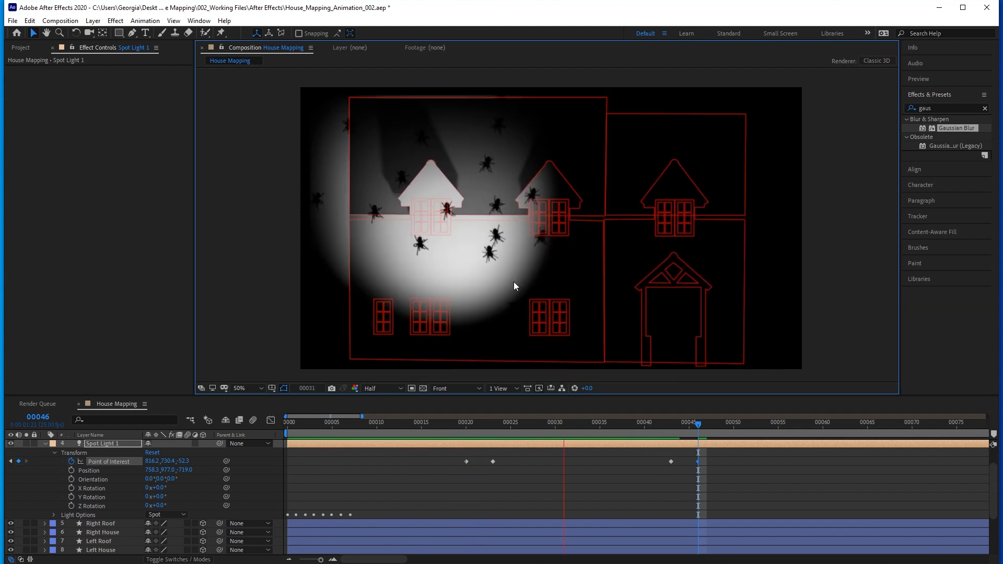
pyautogui.press('space')
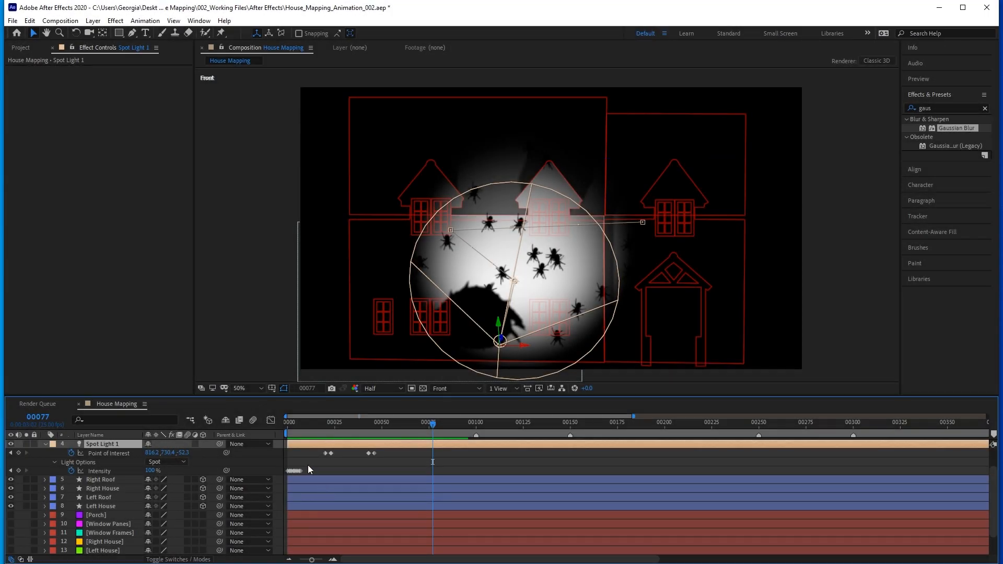
# Copy Spot Light 1's opening Intensity flicker keyframes and paste them at frame 100.
pyautogui.moveTo(308, 465); pyautogui.dragTo(291, 473)
pyautogui.hotkey('ctrl', 'c')
pyautogui.moveTo(465, 423); pyautogui.dragTo(475, 423)
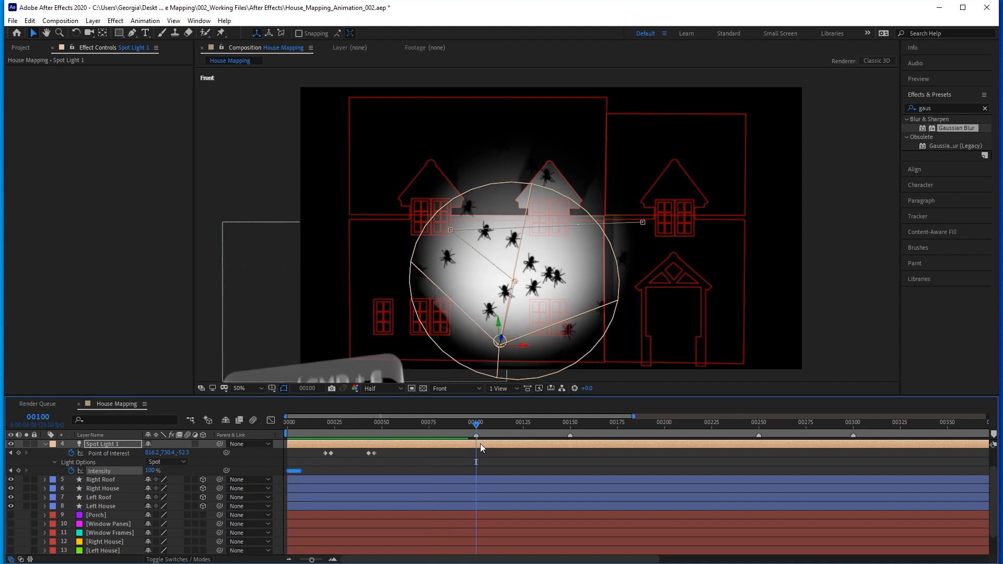
pyautogui.hotkey('ctrl', 'v')
pyautogui.press('=')
pyautogui.press('=')
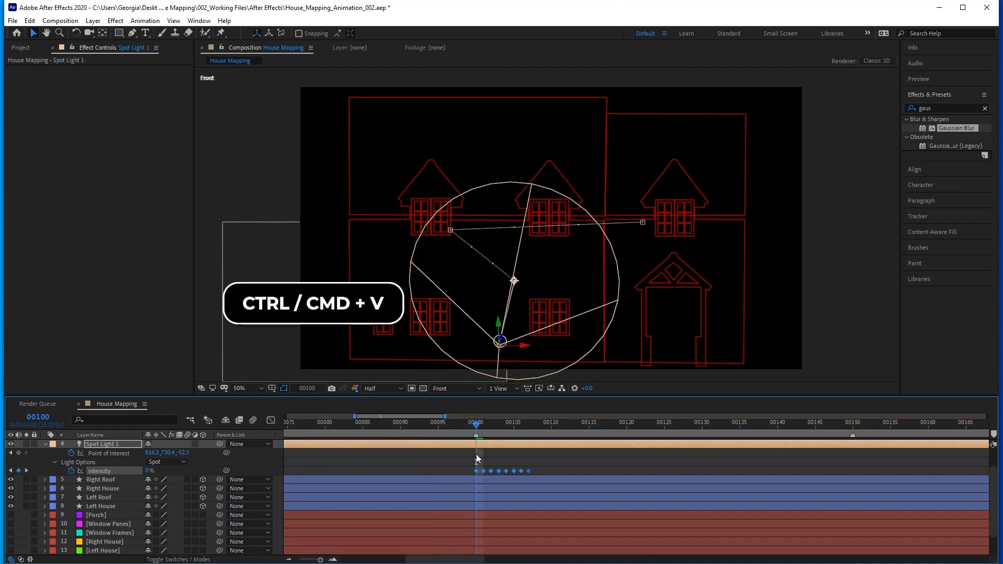
# Bracket the pasted flicker with Intensity keyframes of 100% on frame 99 and 0% on frame 108.
pyautogui.moveTo(471, 424); pyautogui.dragTo(469, 424)
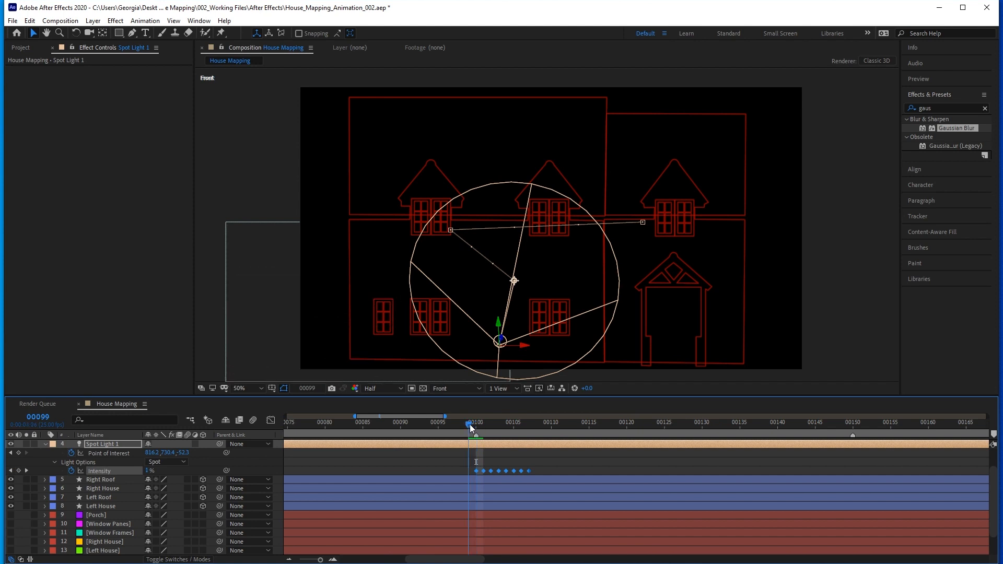
pyautogui.click(148, 471)
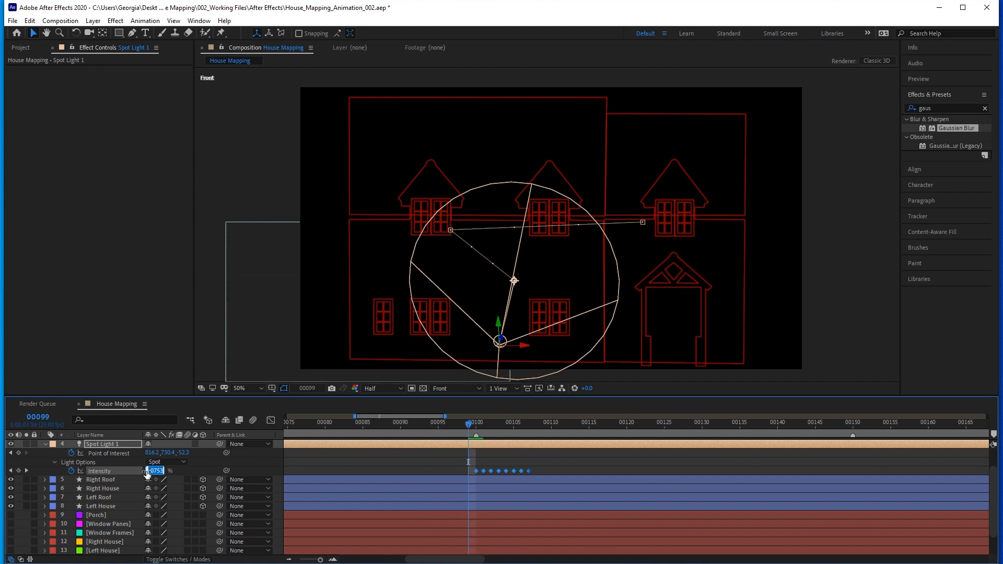
pyautogui.write('100')
pyautogui.press('Return')
pyautogui.click(529, 423)
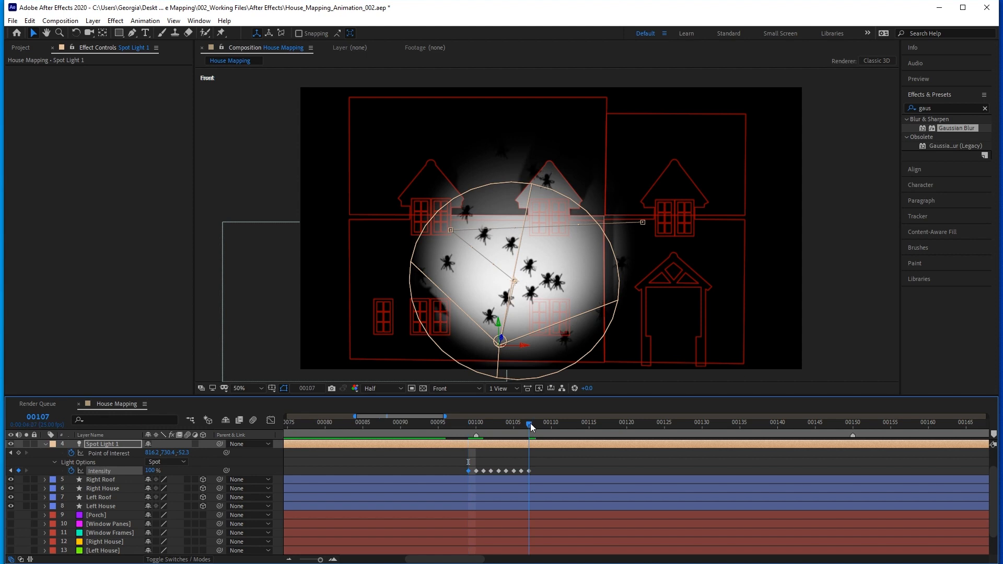
pyautogui.click(535, 423)
pyautogui.click(150, 470)
pyautogui.write('0')
pyautogui.press('Return')
# Shift Spot Light 1's second set of Intensity flicker keyframes one frame later so it starts at frame 100.
pyautogui.moveTo(460, 454); pyautogui.dragTo(537, 472)
pyautogui.moveTo(483, 423); pyautogui.dragTo(477, 424)
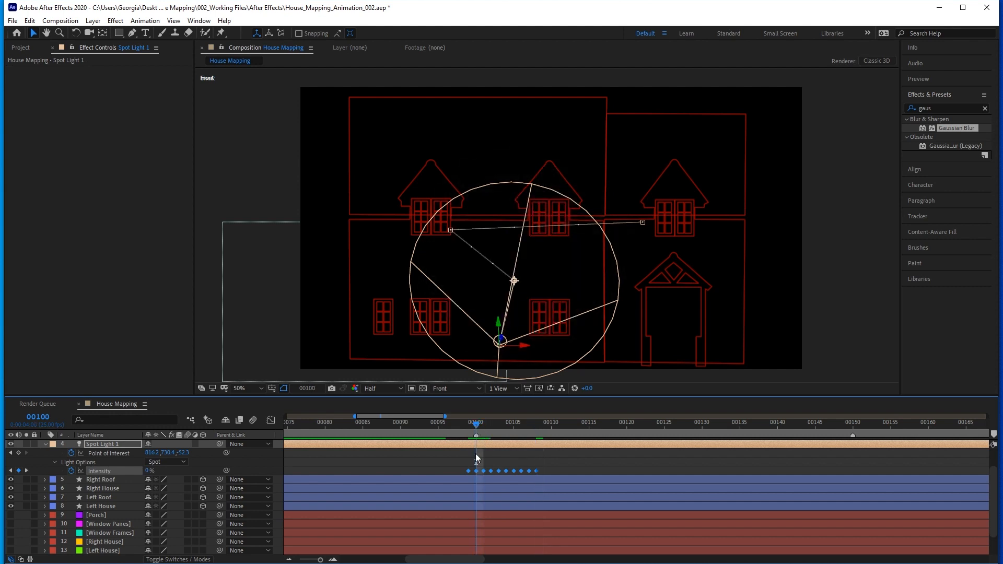
pyautogui.moveTo(468, 471); pyautogui.dragTo(476, 471)
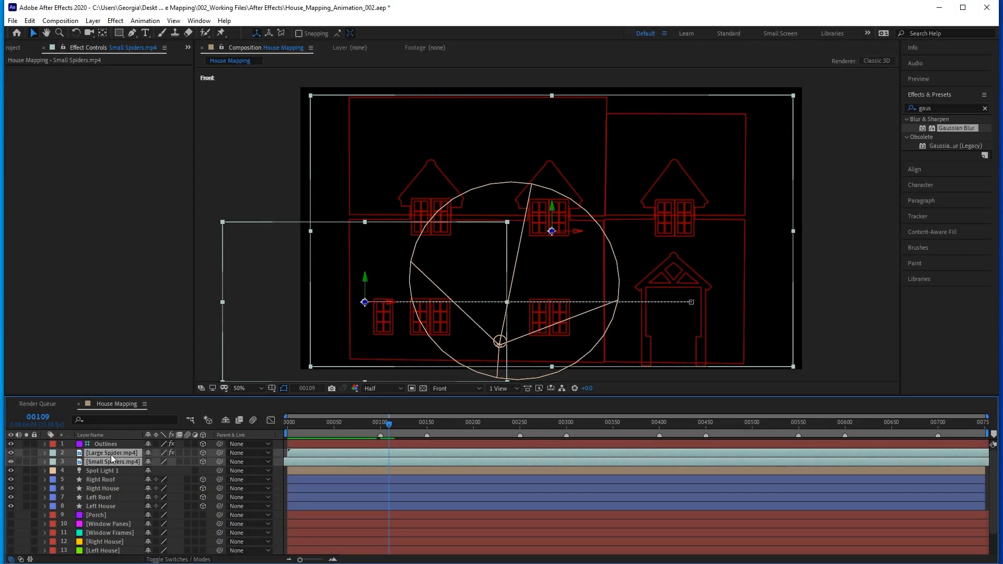
# Trim the Large Spider and Small Spiders layers to end at frame 109 and set their label color to Green.
pyautogui.hotkey('alt', ']')
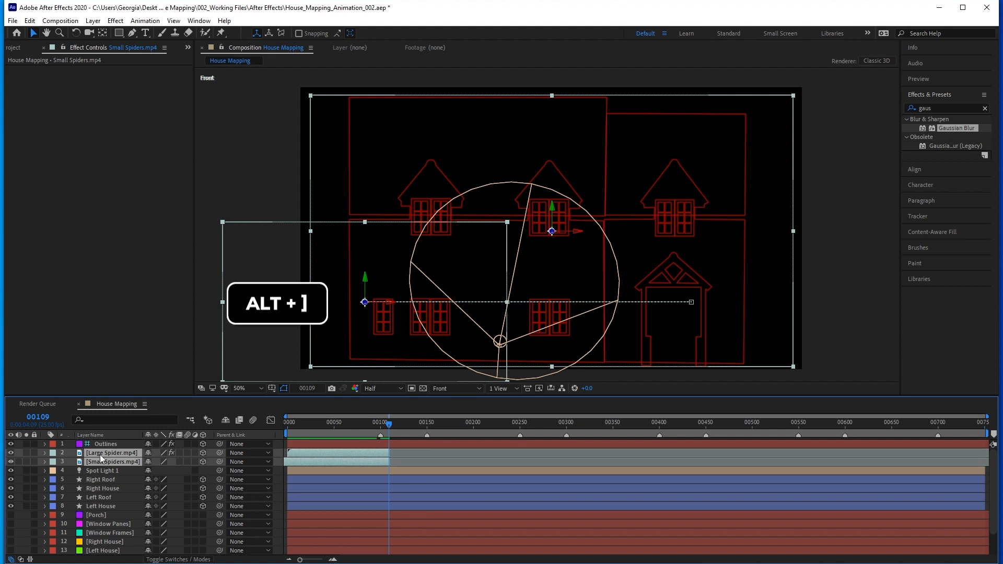
pyautogui.click(53, 459)
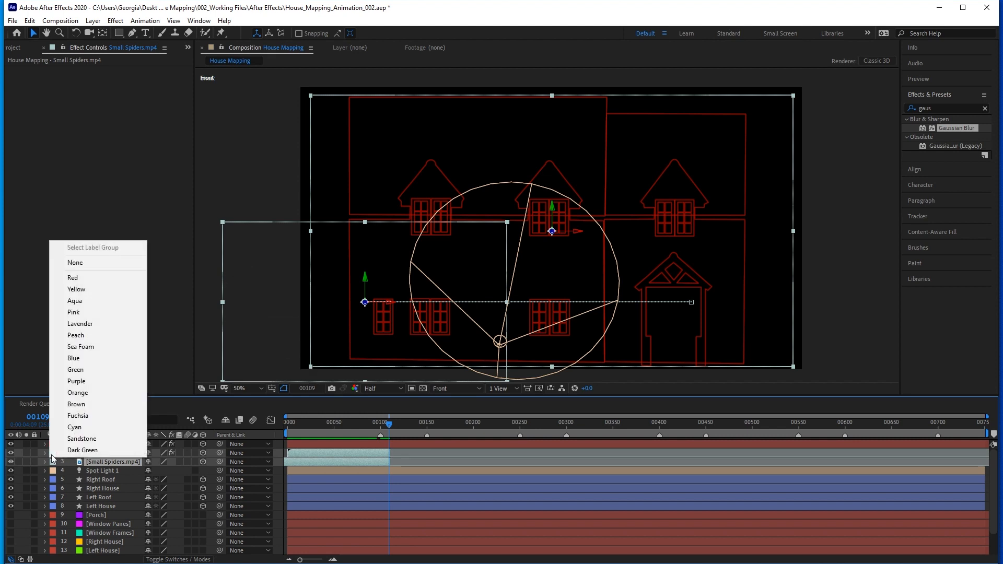
pyautogui.click(76, 369)
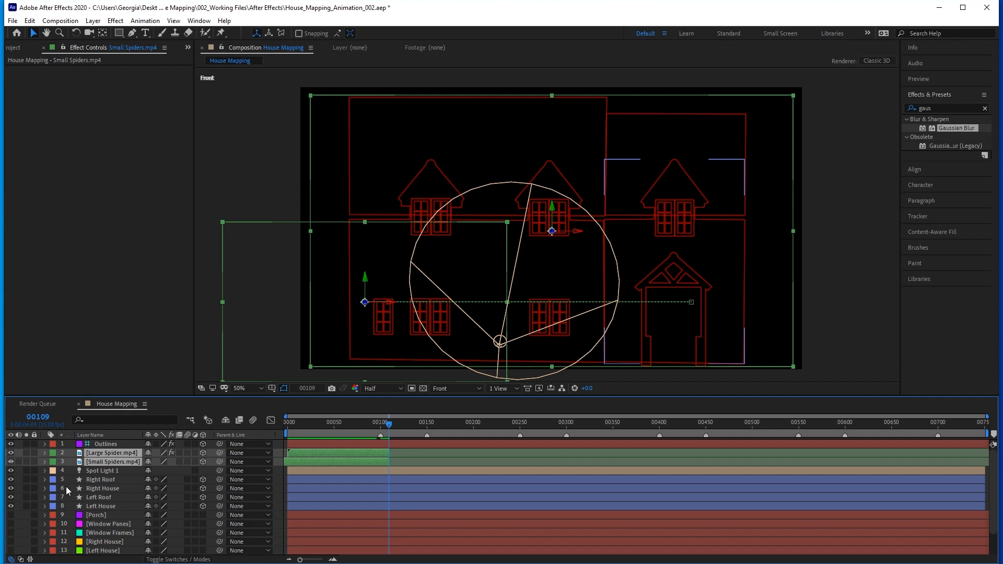
pyautogui.click(70, 468)
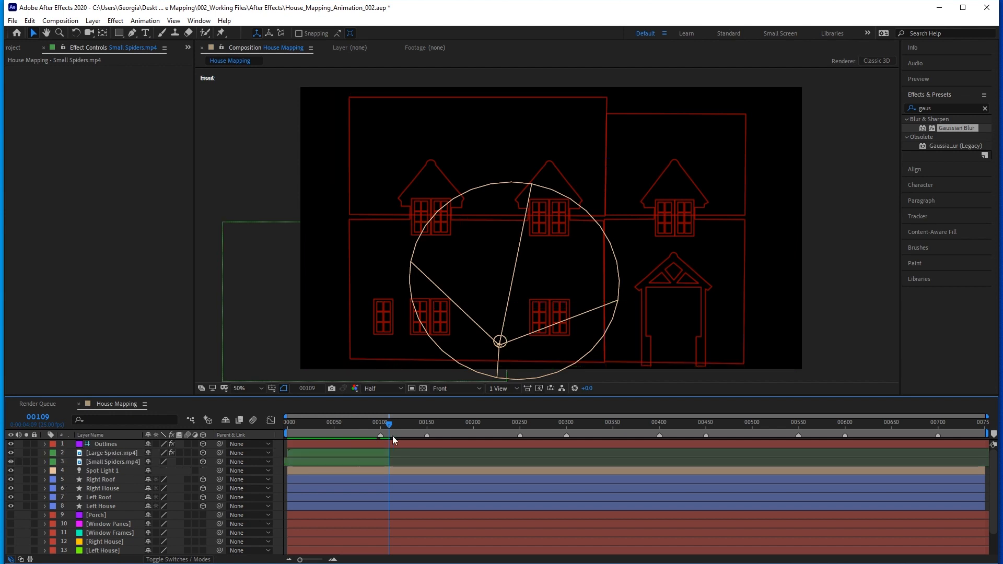
# Preview the Witch.mp4 footage, add it to the composition beneath Outlines, and start the layer at frame 150.
pyautogui.moveTo(403, 426); pyautogui.dragTo(424, 425)
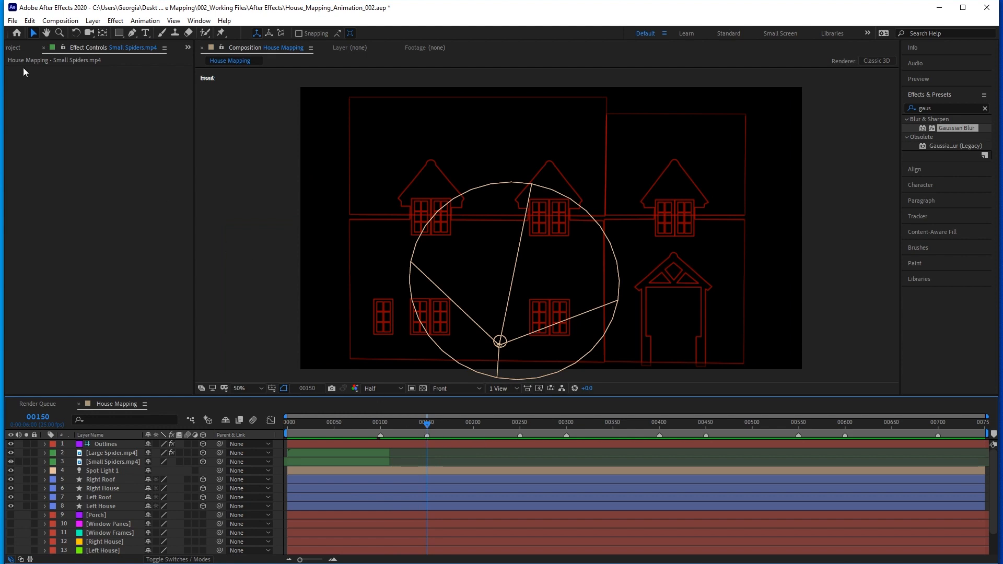
pyautogui.click(12, 48)
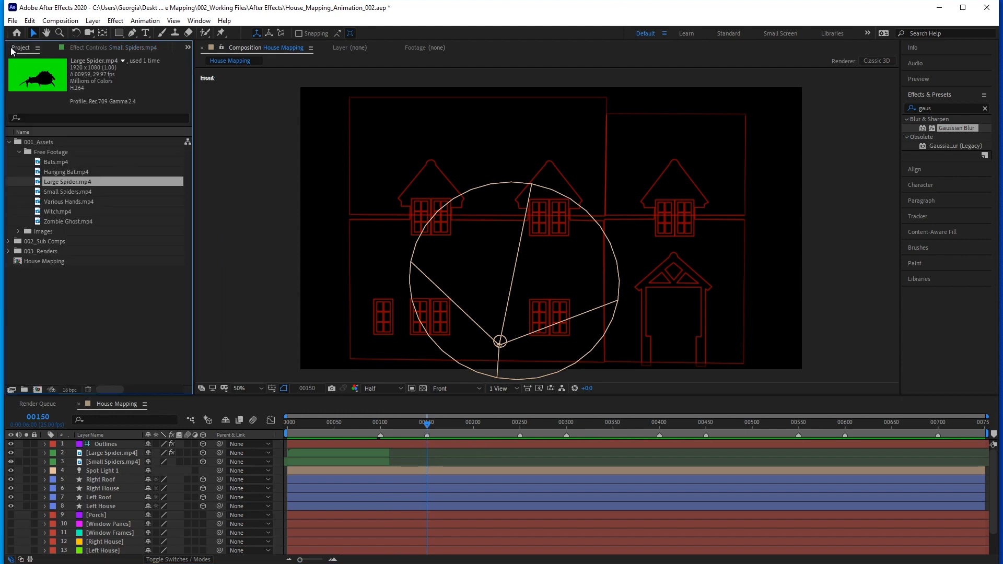
pyautogui.doubleClick(54, 212)
pyautogui.moveTo(286, 366); pyautogui.dragTo(500, 370)
pyautogui.moveTo(54, 214); pyautogui.dragTo(104, 451)
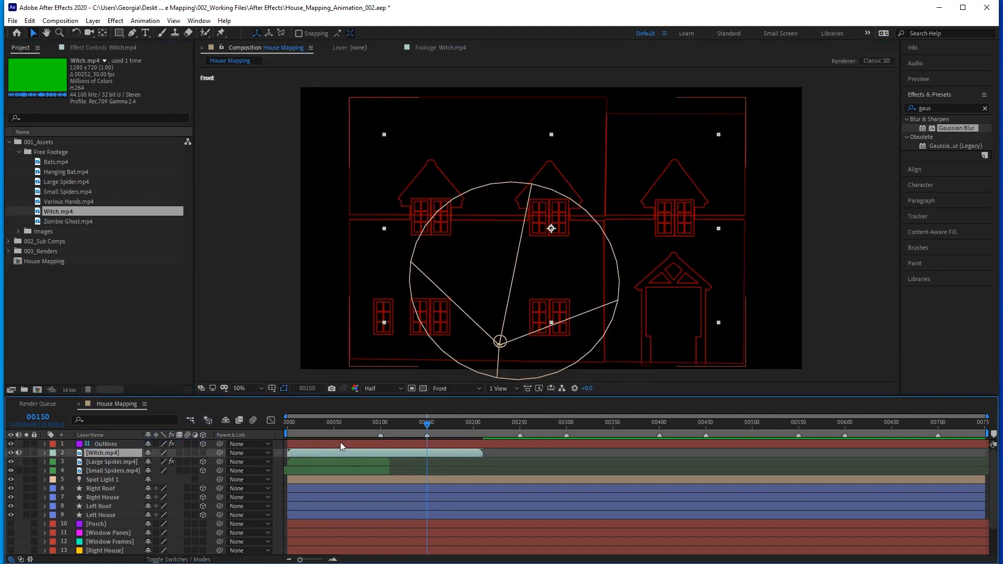
pyautogui.moveTo(444, 425); pyautogui.dragTo(450, 424)
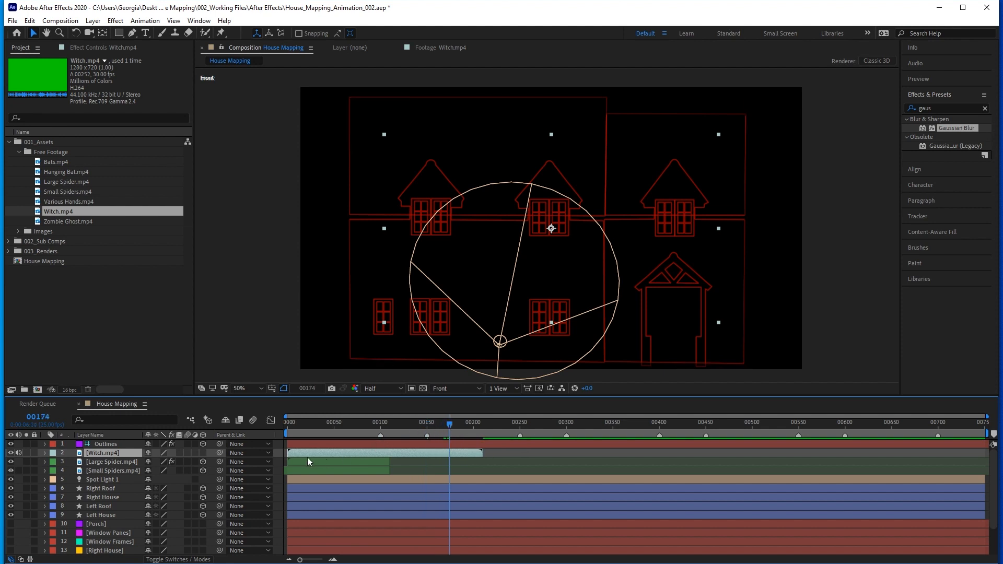
pyautogui.moveTo(307, 453); pyautogui.dragTo(449, 424)
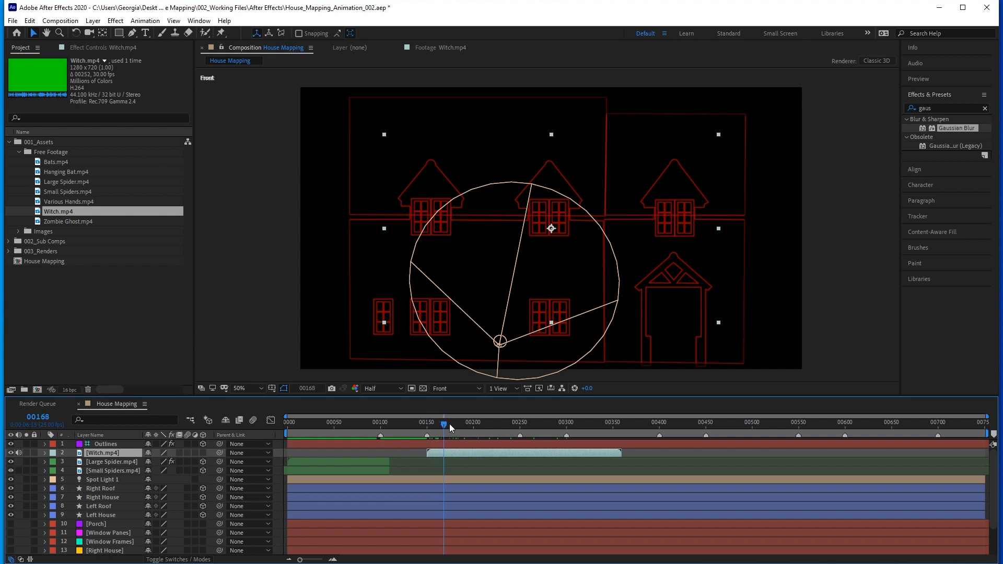
# Give the Witch layer a Purple label and make it a 3D layer.
pyautogui.click(53, 453)
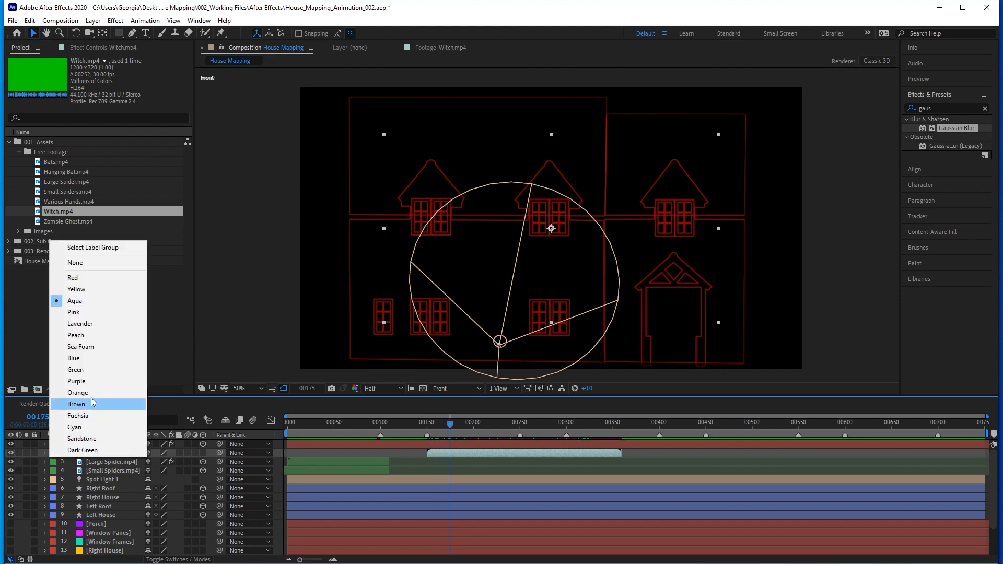
pyautogui.click(81, 407)
pyautogui.click(203, 453)
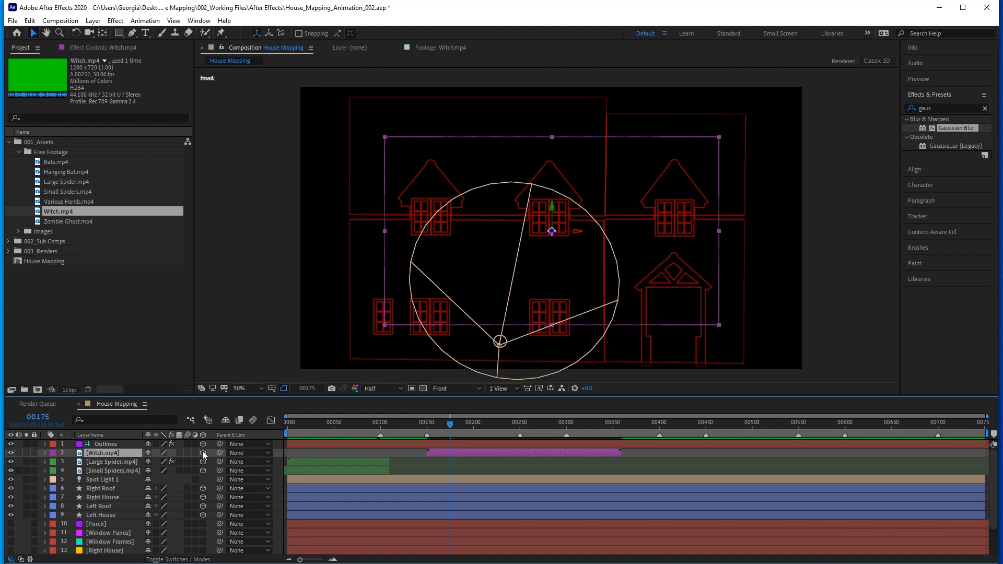
# Hide Spot Light 1, then scale the witch footage down and place it on the left house wall between the upper and lower windows.
pyautogui.click(10, 480)
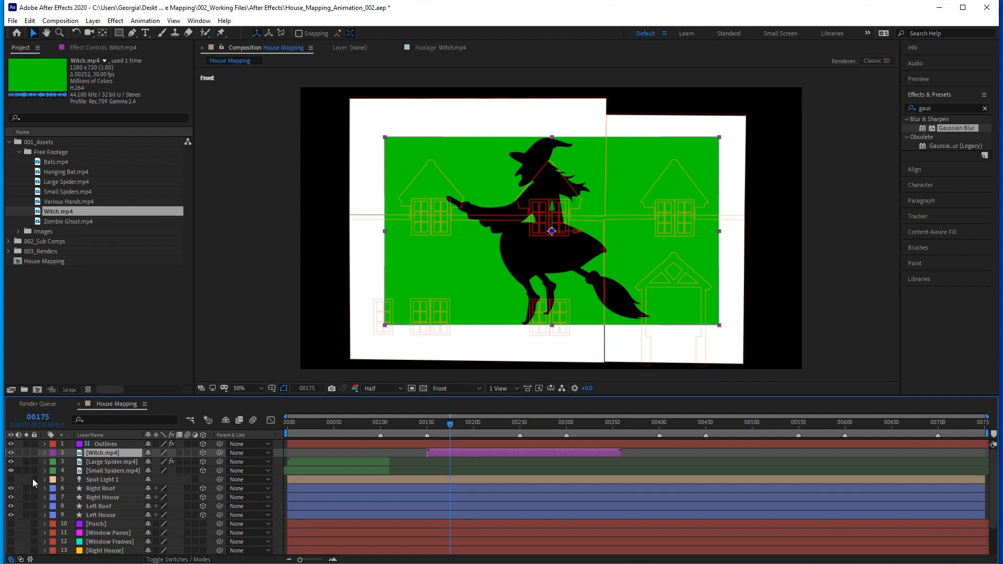
pyautogui.click(720, 141)
pyautogui.moveTo(720, 141); pyautogui.dragTo(639, 194)
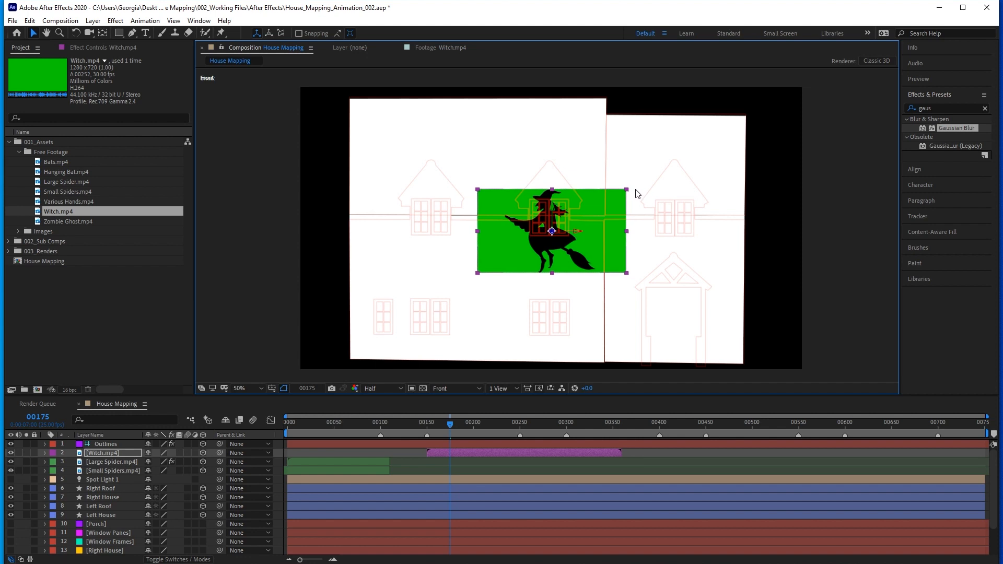
pyautogui.moveTo(594, 239); pyautogui.dragTo(573, 278)
pyautogui.moveTo(606, 229); pyautogui.dragTo(578, 236)
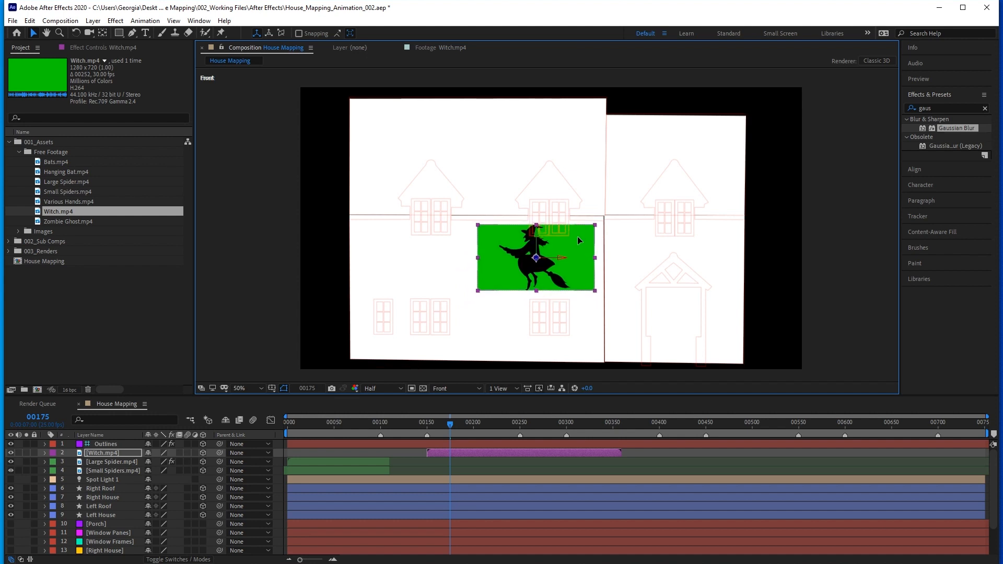
# Apply Keylight (1.2) to the Witch layer and sample its green background as the Screen Colour.
pyautogui.click(106, 453)
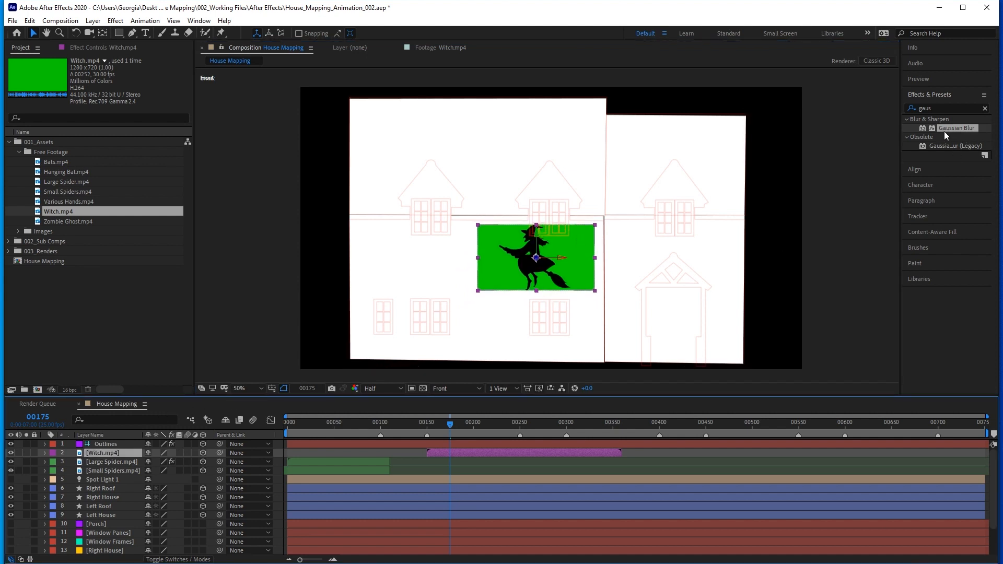
pyautogui.doubleClick(935, 108)
pyautogui.write('key')
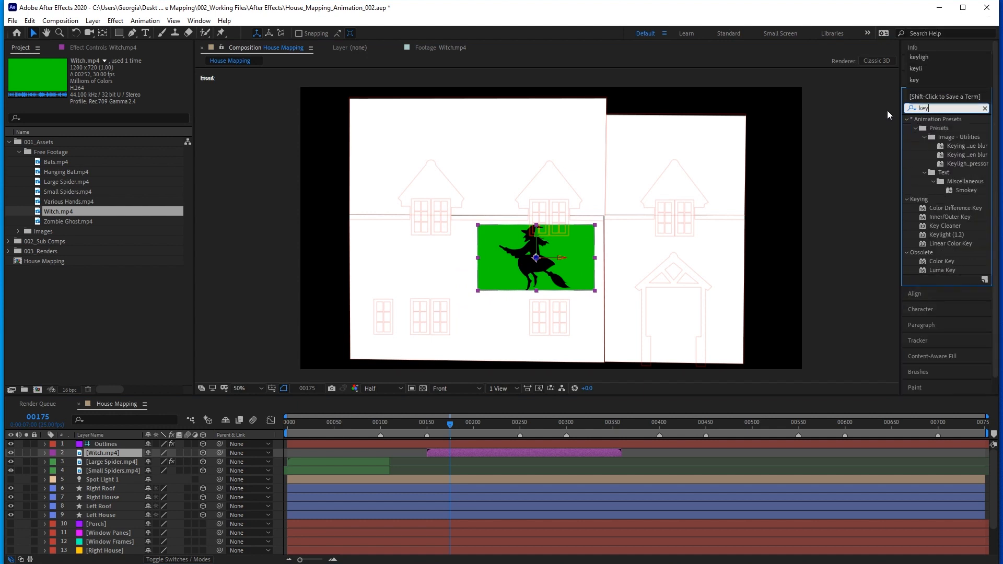
pyautogui.doubleClick(938, 234)
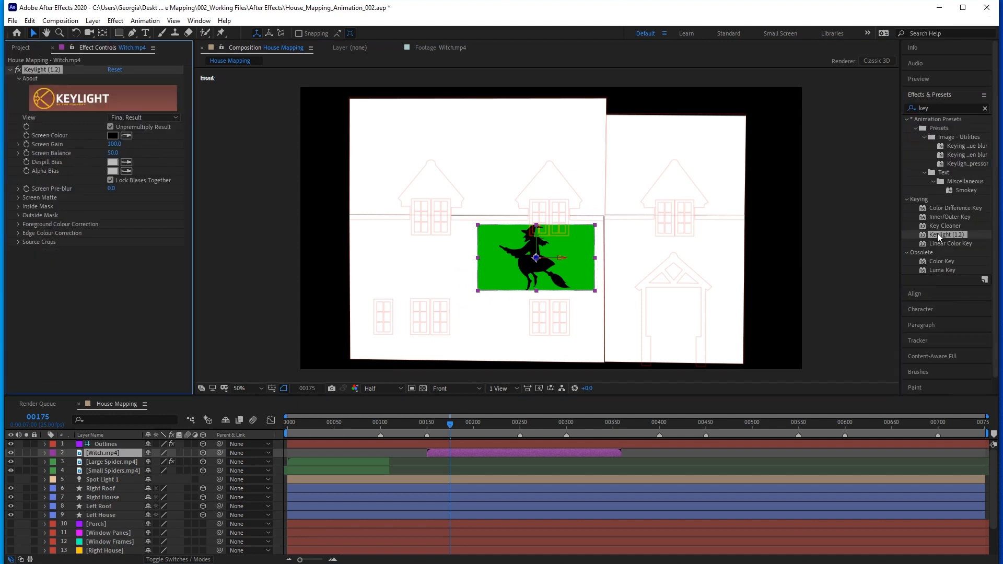
pyautogui.click(126, 135)
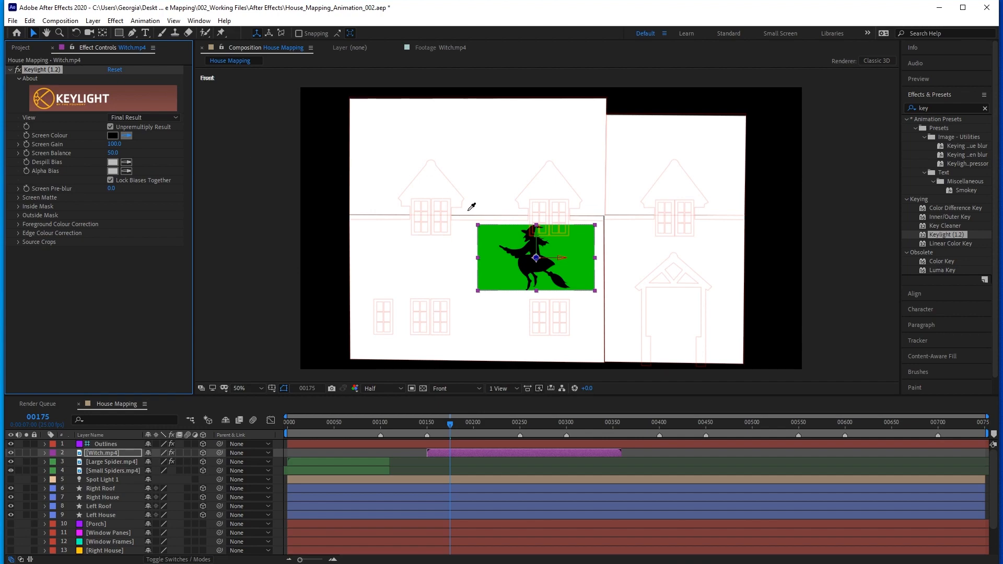
pyautogui.click(502, 235)
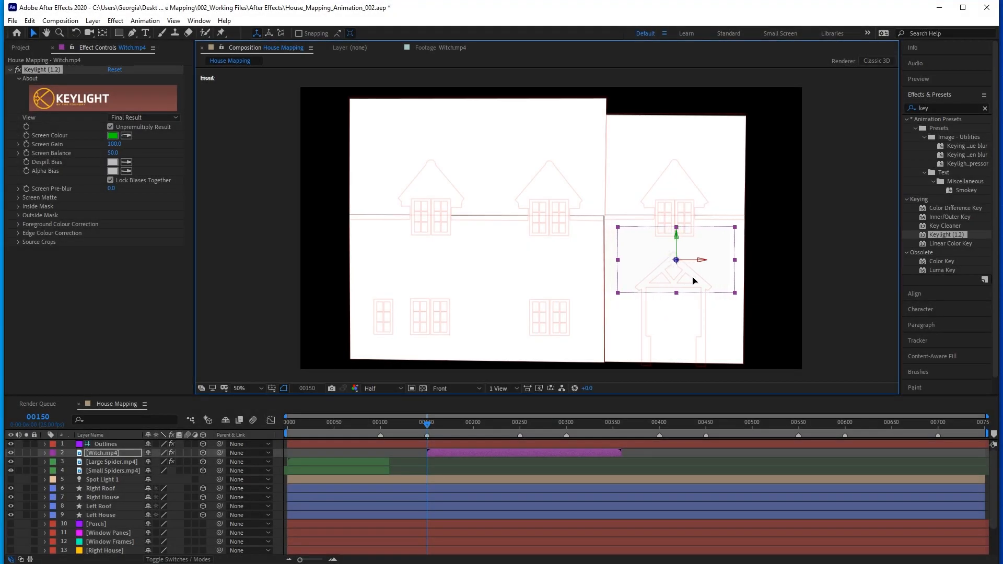
# Keyframe the witch's Position to fly from beyond the house's right edge at frame 150 to beyond its left edge at frame 250.
pyautogui.moveTo(659, 281); pyautogui.dragTo(787, 281)
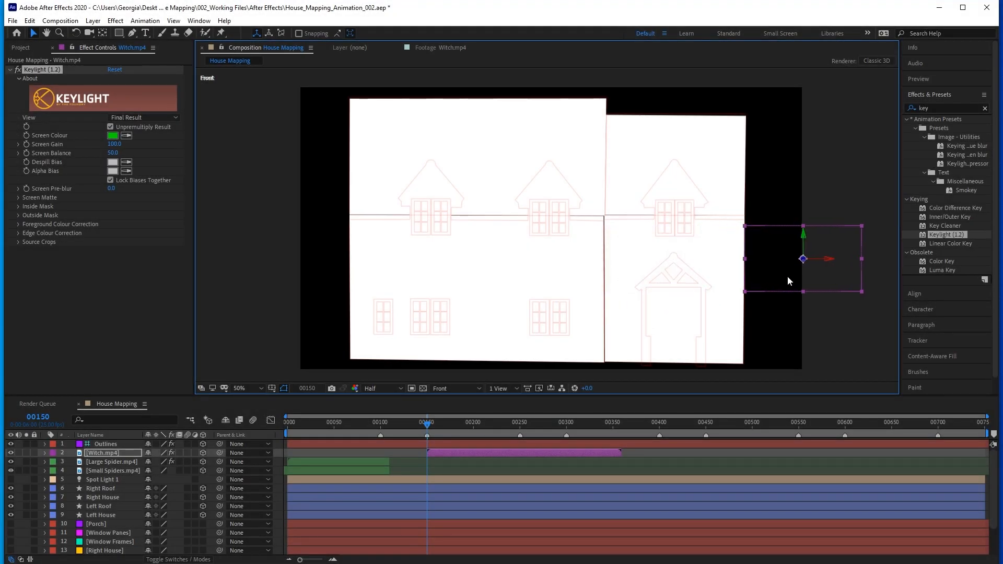
pyautogui.press('p')
pyautogui.click(71, 462)
pyautogui.moveTo(482, 420); pyautogui.dragTo(519, 423)
pyautogui.moveTo(809, 282); pyautogui.dragTo(300, 295)
pyautogui.moveTo(517, 423); pyautogui.dragTo(429, 423)
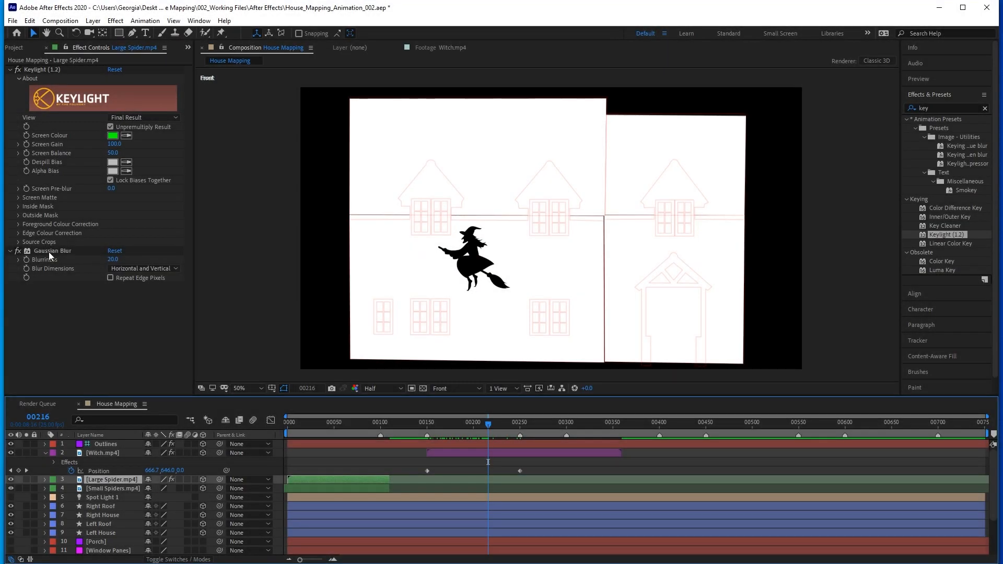
# Copy the Large Spider layer's Gaussian Blur effect onto the Witch layer.
pyautogui.click(48, 251)
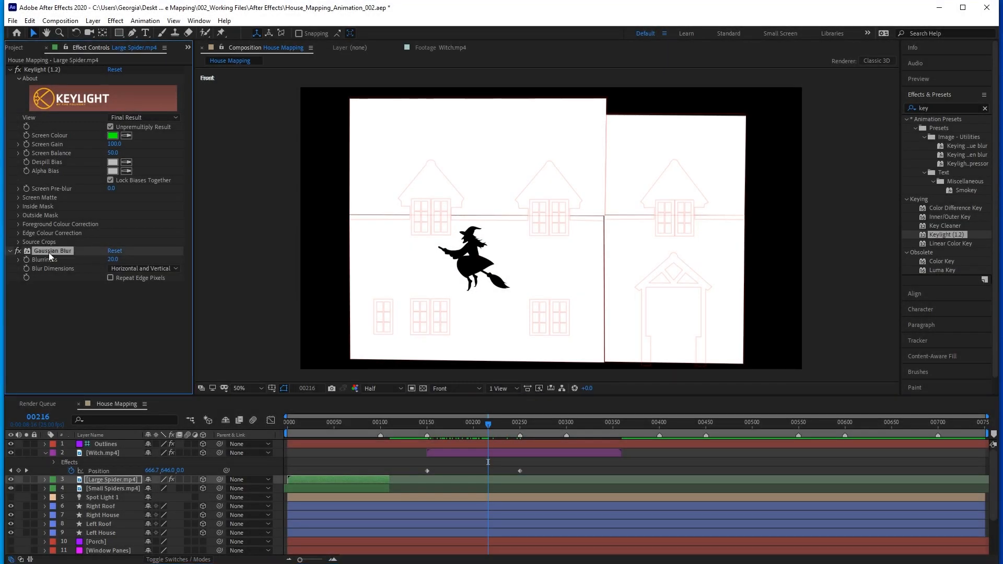
pyautogui.click(99, 454)
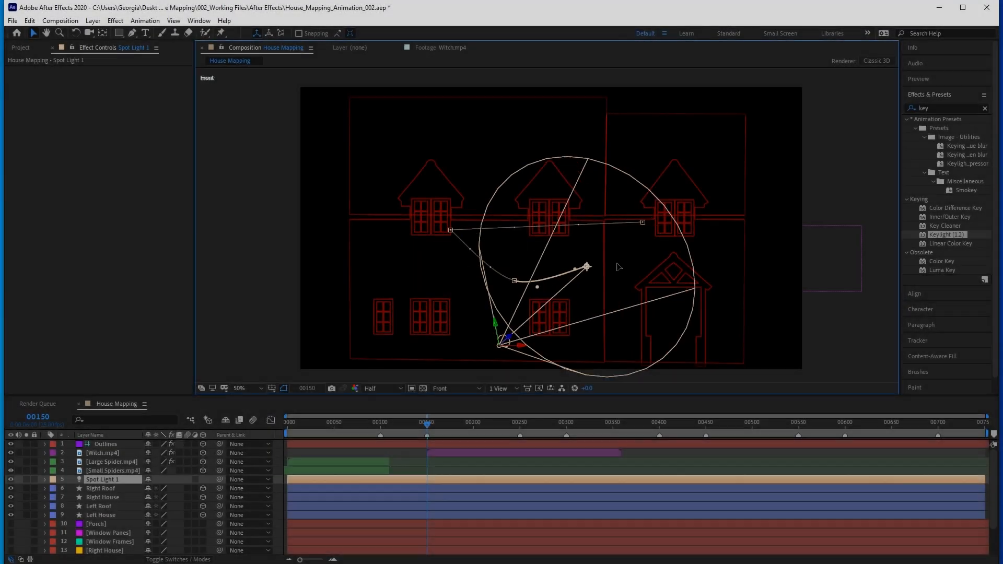
# At frame 150, aim Spot Light 1's Point of Interest at about 1458, 634, -52 above the porch and reveal its keyframes.
pyautogui.moveTo(586, 266); pyautogui.dragTo(683, 257)
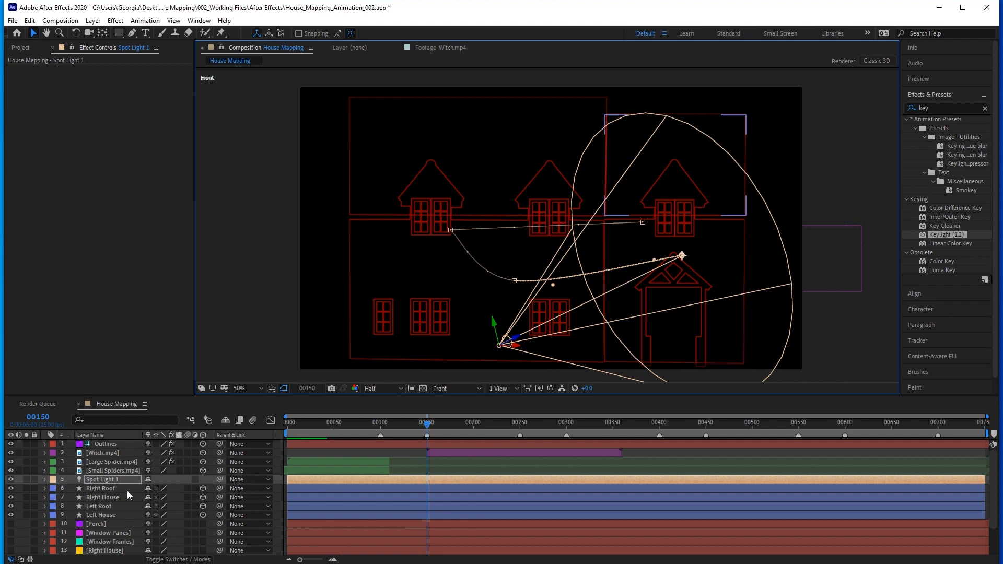
pyautogui.click(460, 480)
pyautogui.press('u')
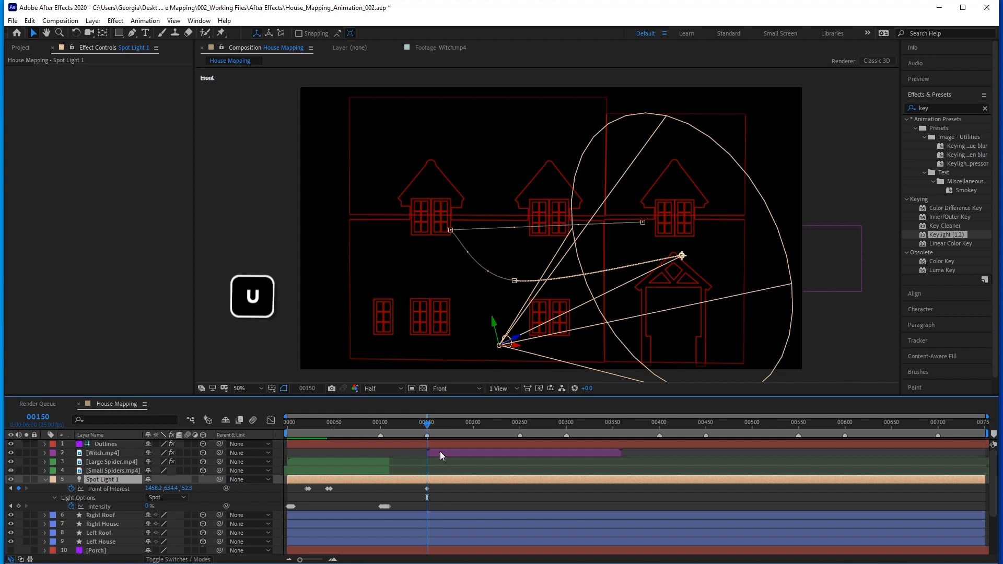
# Hold the spotlight's lower-wall aim by copying the frame 46 Point of Interest keyframe to frame 109.
pyautogui.moveTo(427, 424); pyautogui.dragTo(403, 428)
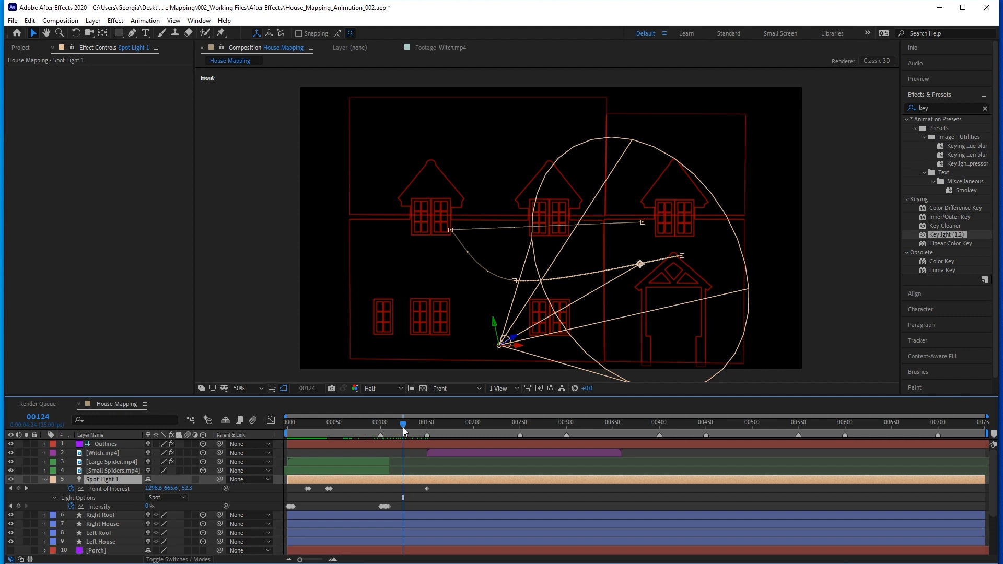
pyautogui.click(331, 488)
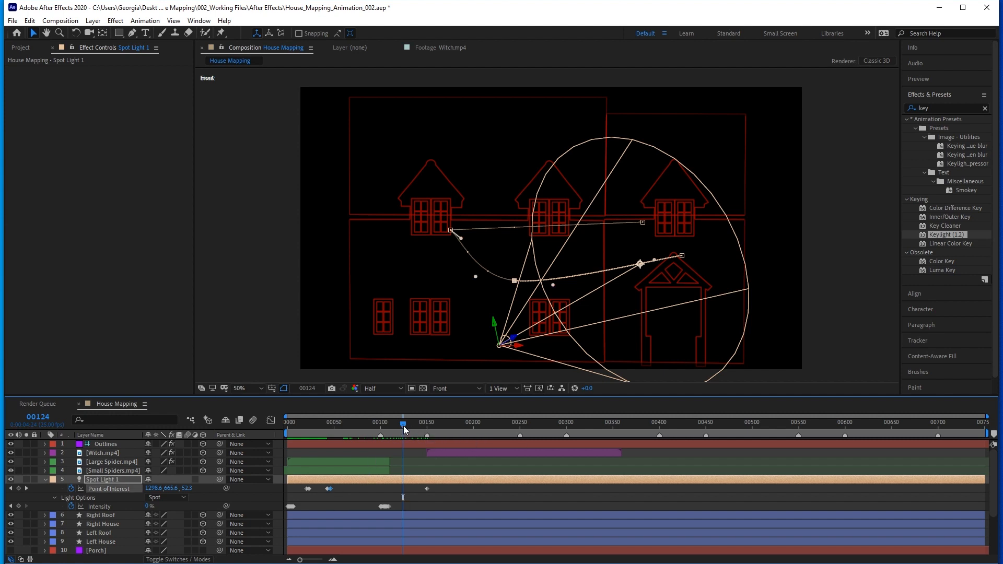
pyautogui.moveTo(403, 425); pyautogui.dragTo(394, 425)
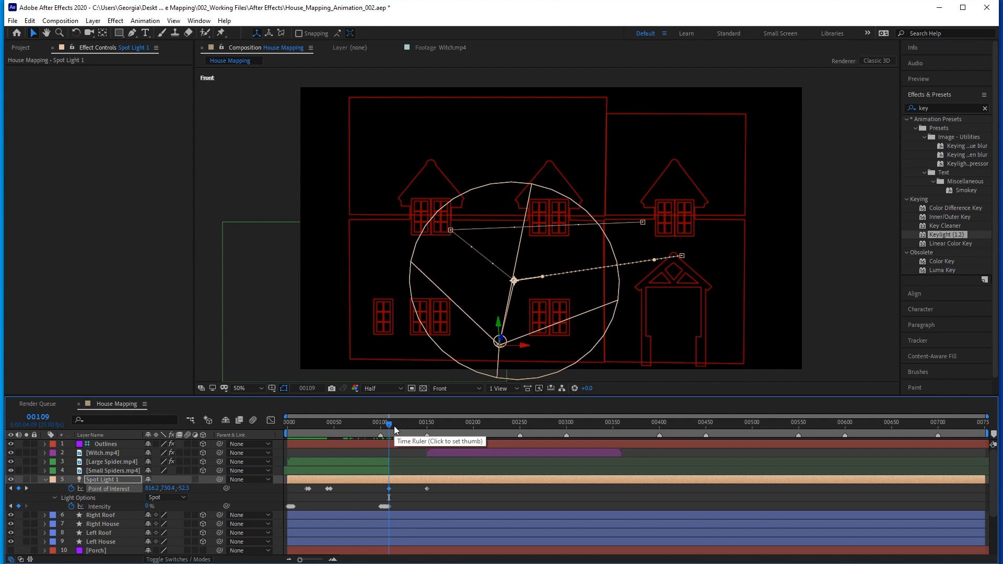
# Copy Spot Light 1's opening Intensity flicker keyframes and paste them at frame 150.
pyautogui.moveTo(389, 425); pyautogui.dragTo(429, 425)
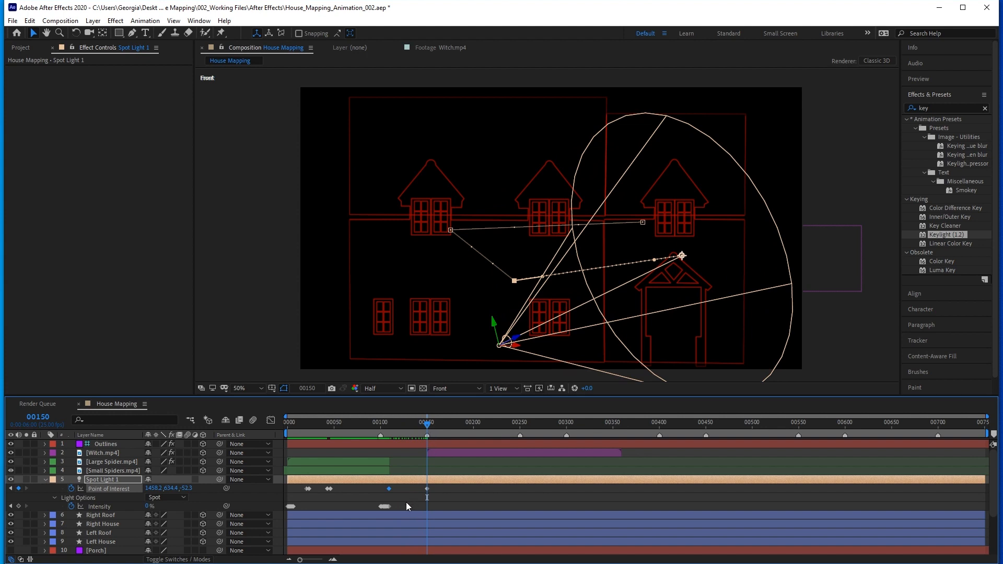
pyautogui.click(292, 506)
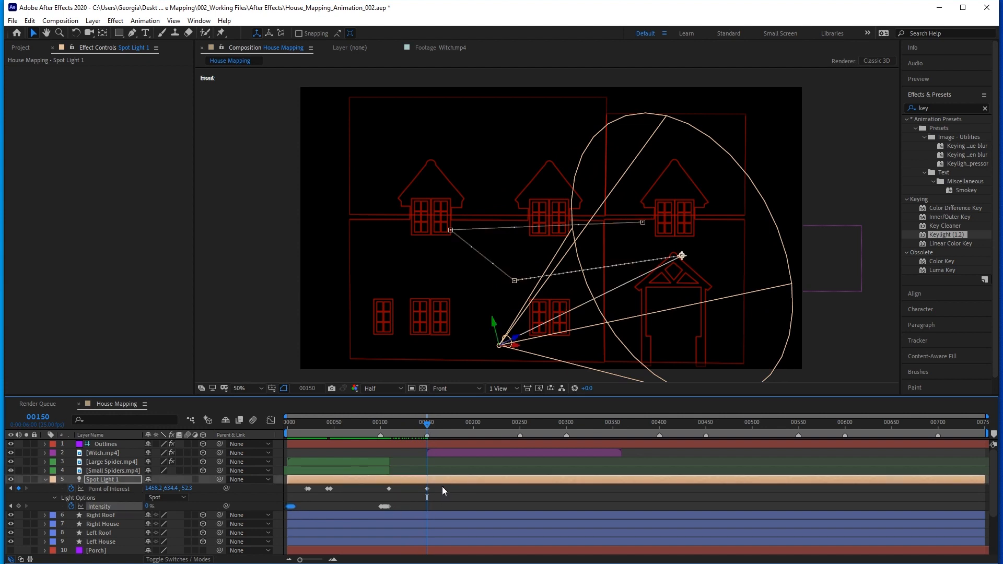
pyautogui.hotkey('ctrl', 'v')
# At frame 250, move Spot Light 1's Point of Interest to about 402, 616, -52 on the left house wall and preview the witch's flight.
pyautogui.moveTo(426, 425); pyautogui.dragTo(519, 425)
pyautogui.moveTo(682, 256); pyautogui.dragTo(405, 255)
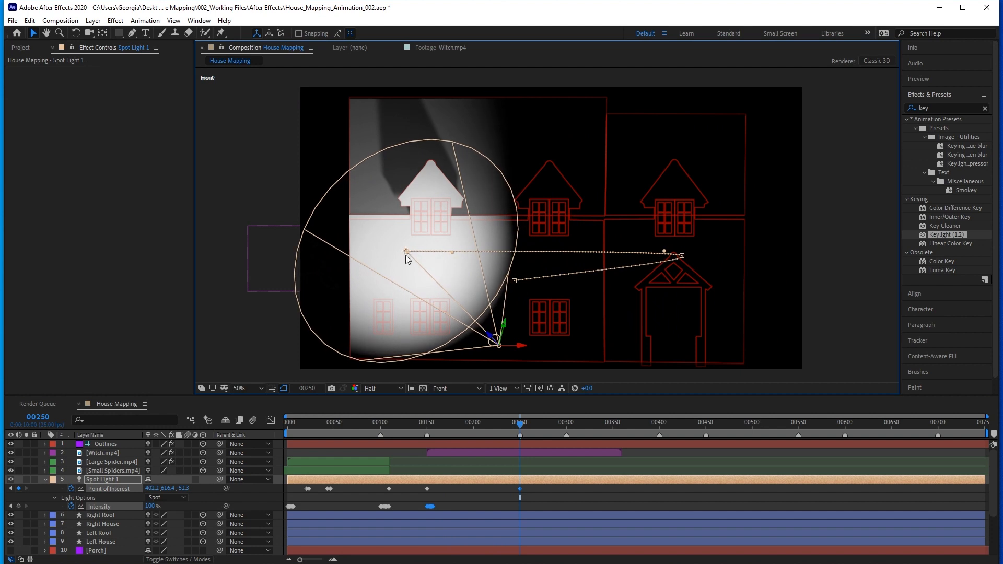
pyautogui.moveTo(518, 424)
pyautogui.mouseDown()
pyautogui.moveTo(449, 424)
pyautogui.moveTo(499, 424)
pyautogui.mouseUp()
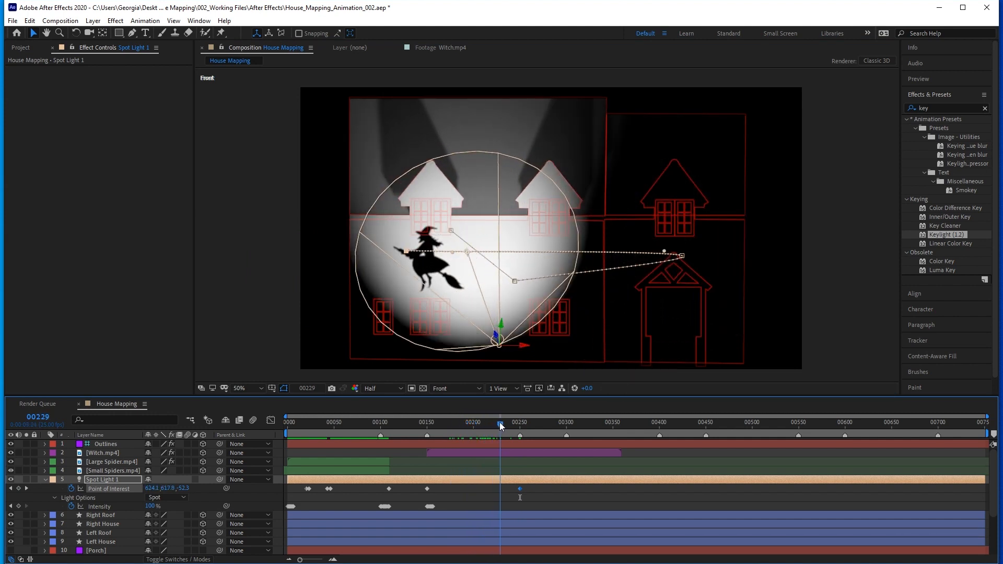
# Add Bats.mp4 below Outlines as a purple-labelled 3D layer starting at about frame 193, overlapping the witch clip.
pyautogui.click(18, 48)
pyautogui.click(52, 162)
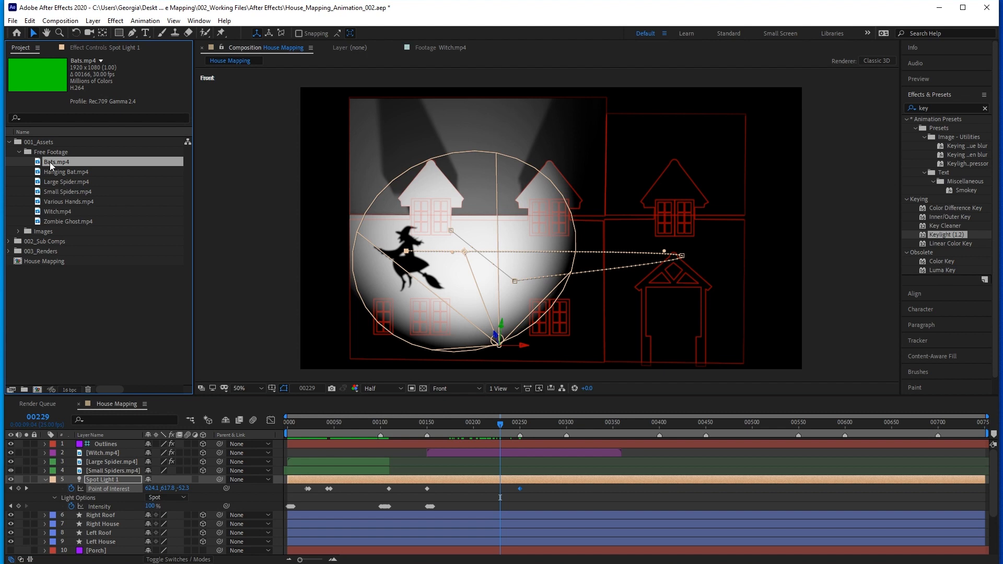
pyautogui.moveTo(52, 162); pyautogui.dragTo(104, 450)
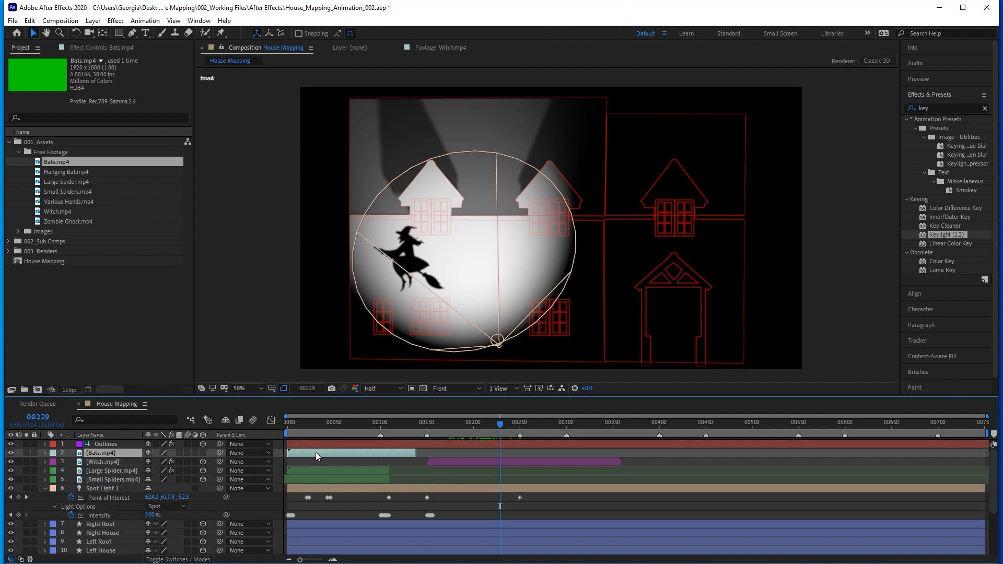
pyautogui.moveTo(314, 452); pyautogui.dragTo(490, 454)
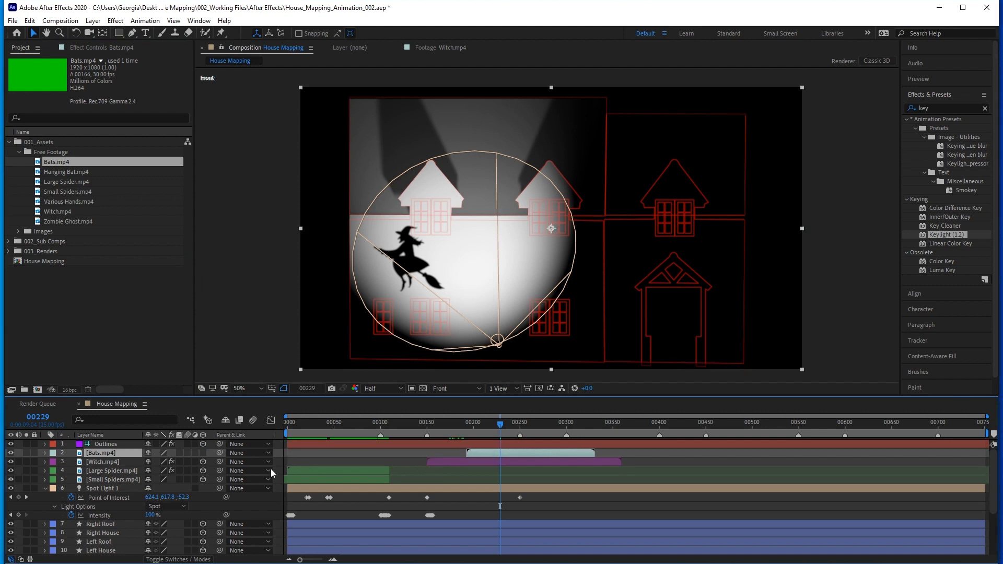
pyautogui.click(53, 454)
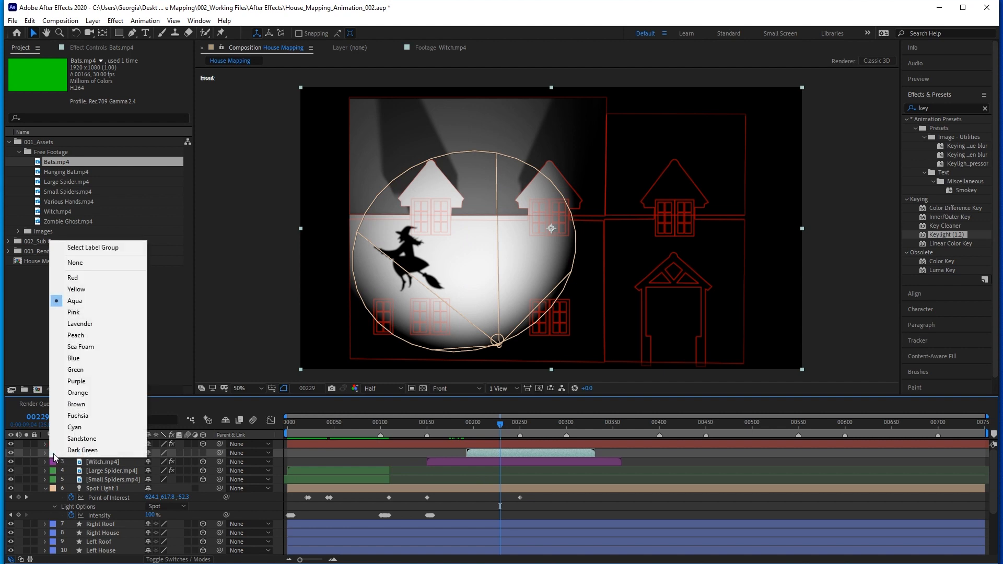
pyautogui.click(75, 381)
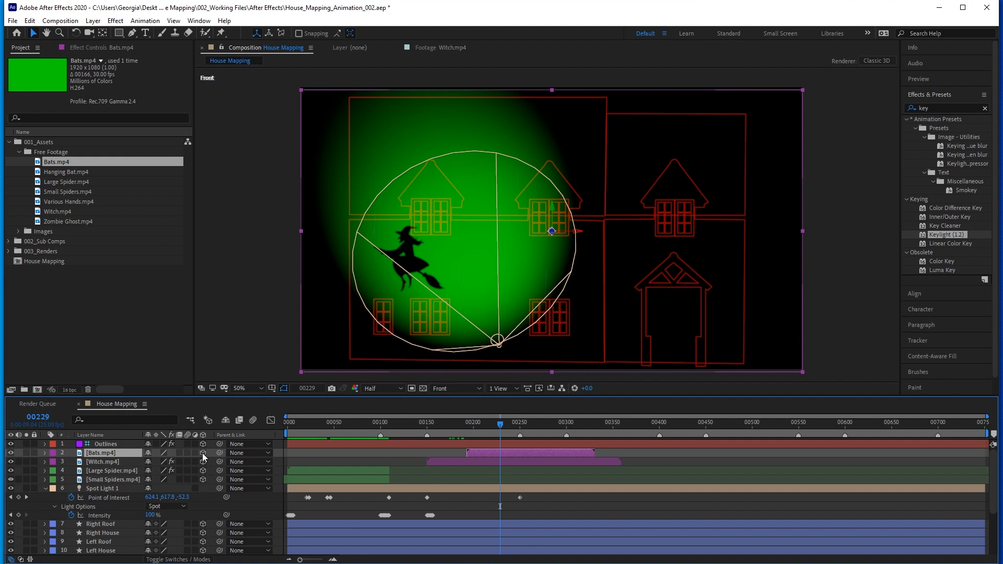
# Key out the Bats layer's green background with Keylight, soloing it with Spot Light 1 hidden, and restore the full scene.
pyautogui.click(26, 452)
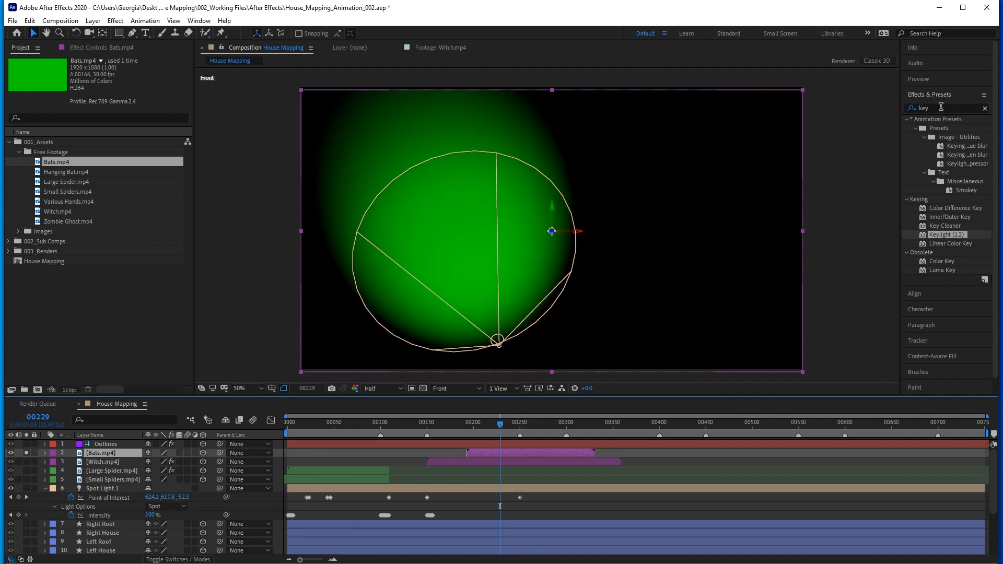
pyautogui.doubleClick(939, 233)
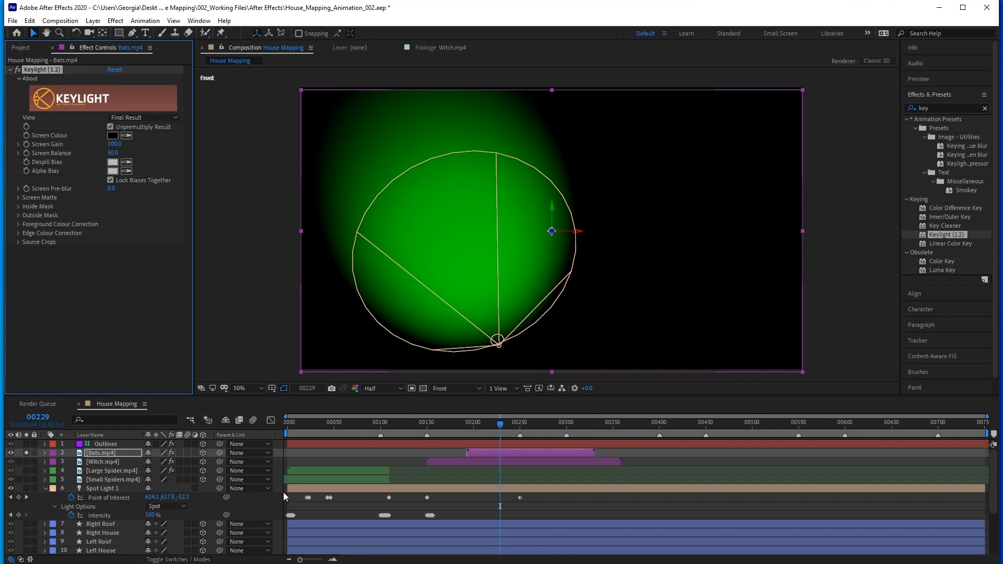
pyautogui.click(10, 488)
pyautogui.click(127, 135)
pyautogui.click(434, 219)
pyautogui.click(549, 423)
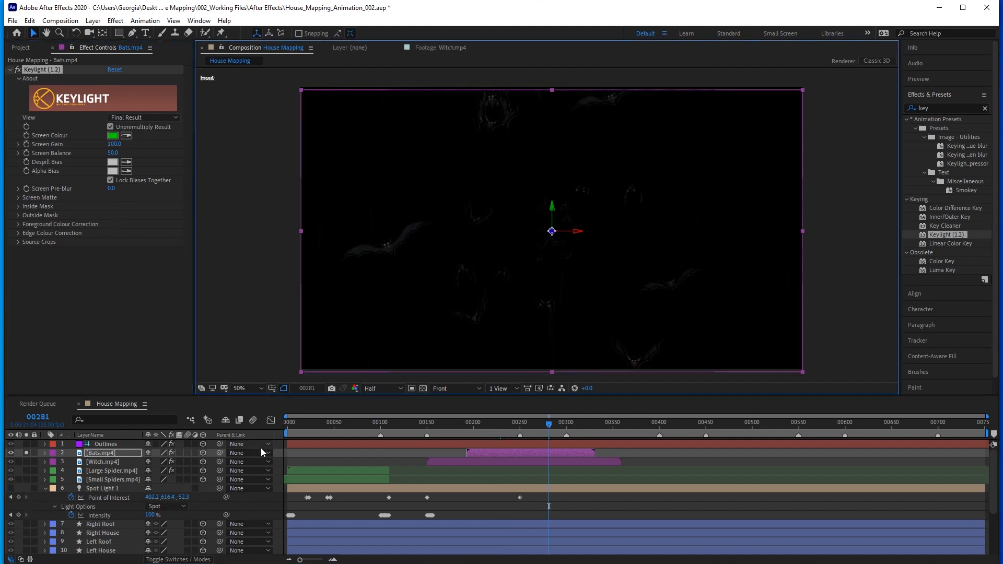
pyautogui.click(26, 453)
pyautogui.click(11, 489)
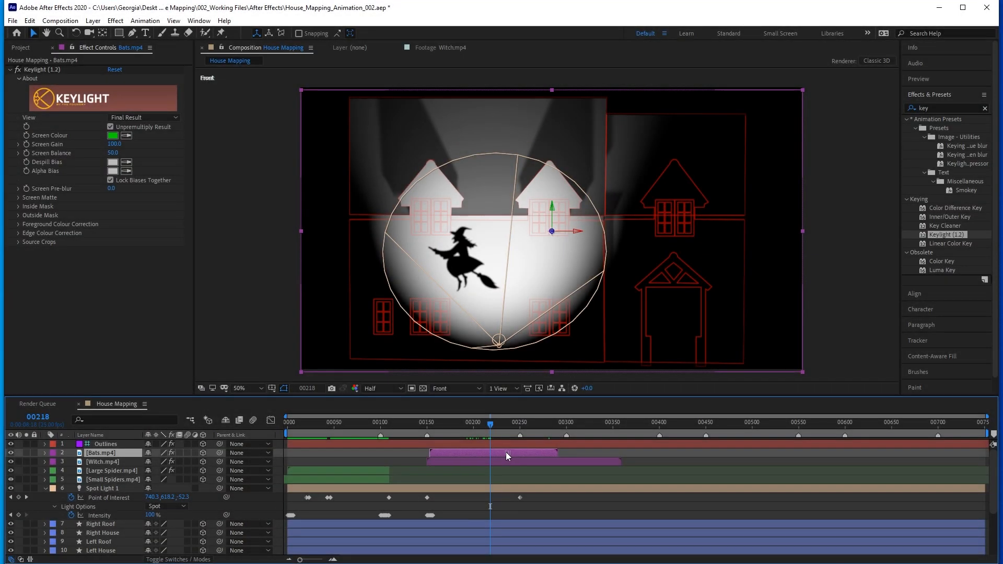
# Move the bats clip to start at about frame 138, shift its image down-left over the left house, and preview the flight.
pyautogui.moveTo(505, 453); pyautogui.dragTo(494, 451)
pyautogui.moveTo(558, 262); pyautogui.dragTo(508, 286)
pyautogui.moveTo(490, 424)
pyautogui.mouseDown()
pyautogui.moveTo(478, 424)
pyautogui.moveTo(506, 424)
pyautogui.mouseUp()
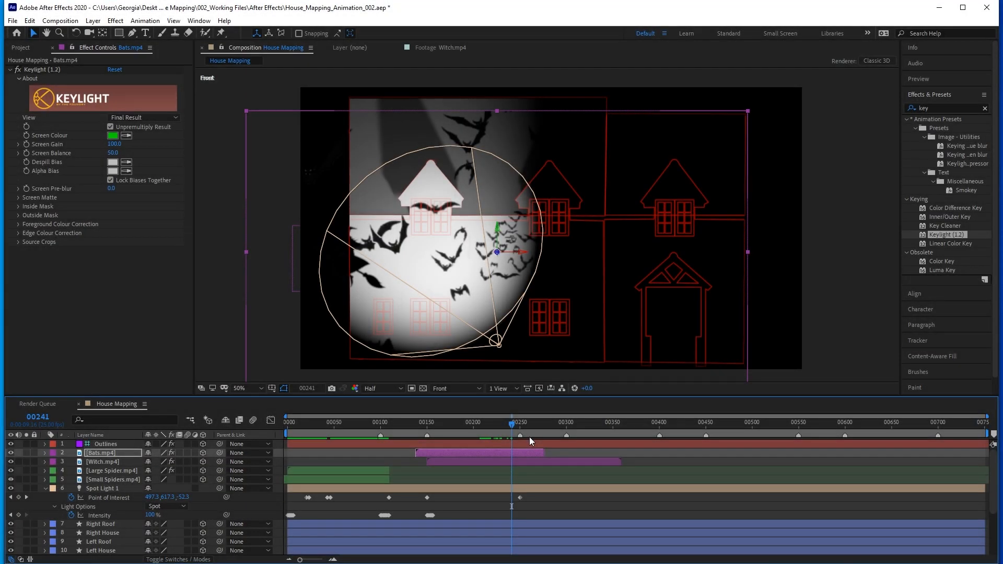
# Copy Spot Light 1's Intensity flicker keyframes near frame 100 to about frame 250, and trim the Bats and Witch layers at frame 259.
pyautogui.click(385, 515)
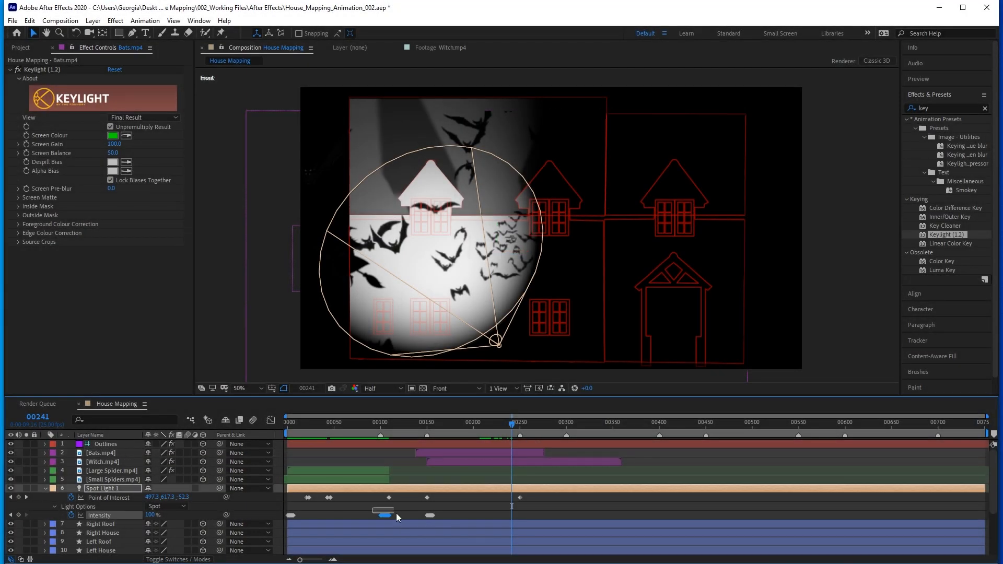
pyautogui.moveTo(511, 427); pyautogui.dragTo(515, 427)
pyautogui.hotkey('ctrl', 'v')
pyautogui.moveTo(519, 429); pyautogui.dragTo(526, 427)
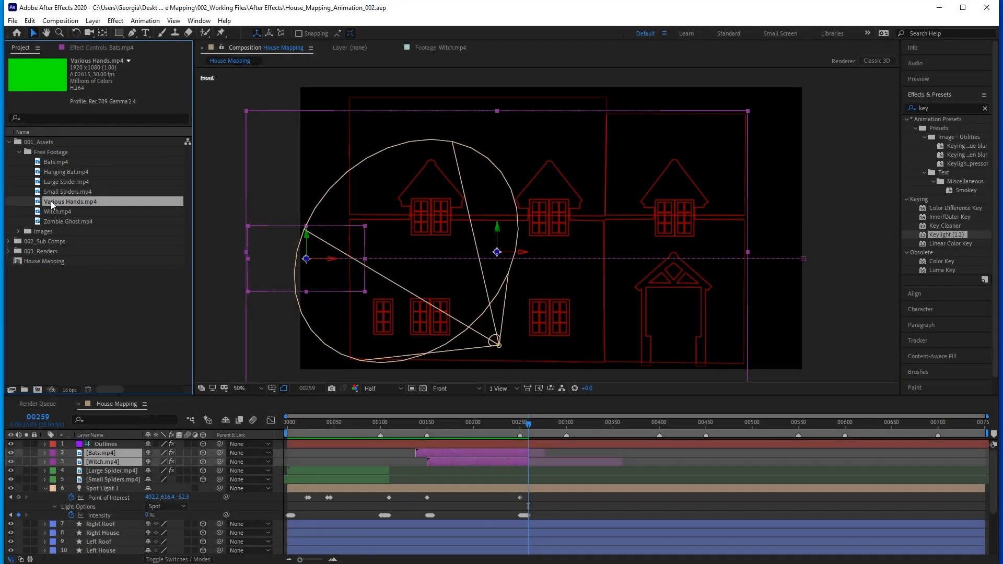
# Add Various Hands.mp4 below Outlines as a red-labelled 3D layer starting at about frame 300, with Spot Light 1 hidden.
pyautogui.moveTo(52, 202); pyautogui.dragTo(209, 453)
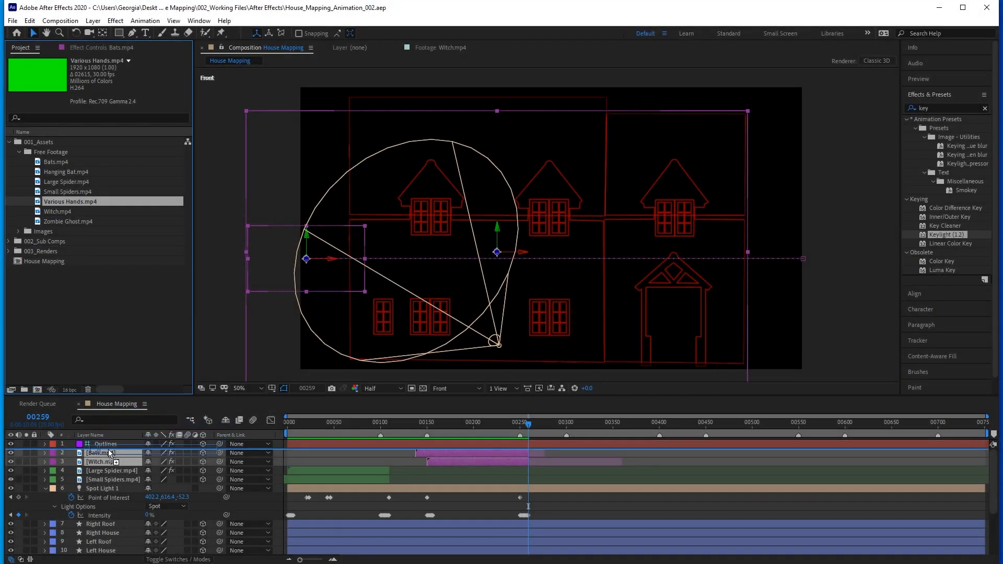
pyautogui.moveTo(209, 453); pyautogui.dragTo(110, 453)
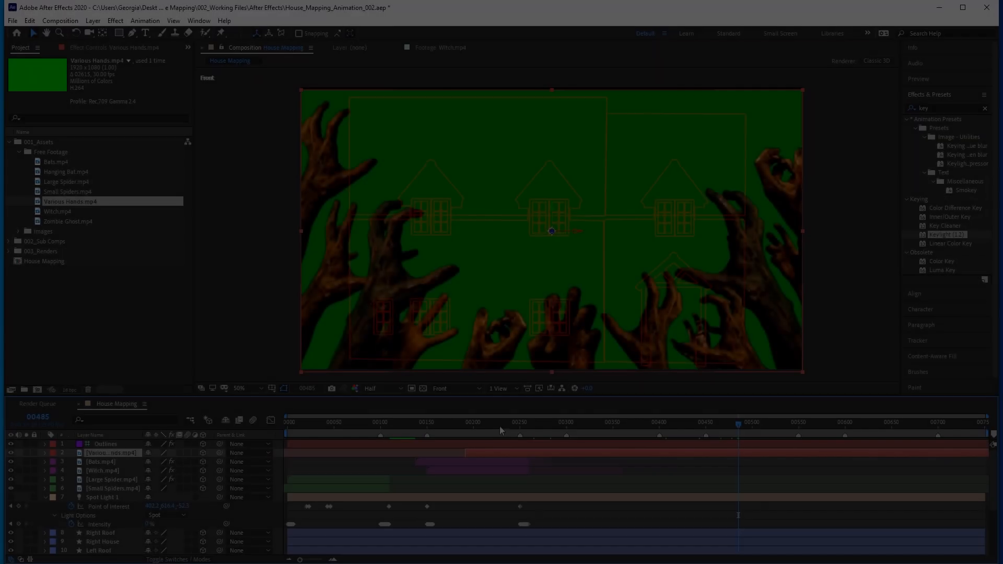
pyautogui.moveTo(499, 425); pyautogui.dragTo(623, 428)
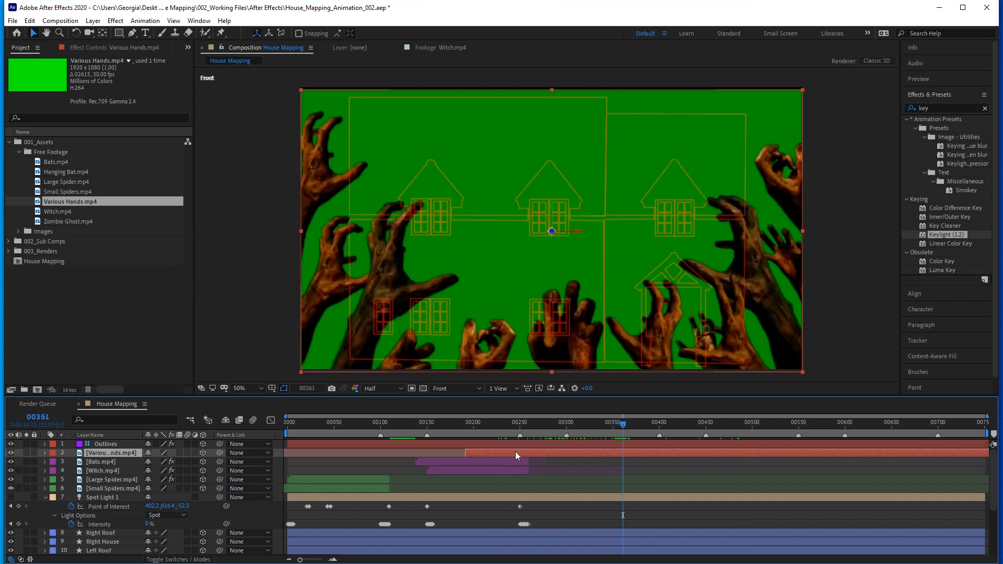
pyautogui.moveTo(510, 453); pyautogui.dragTo(620, 450)
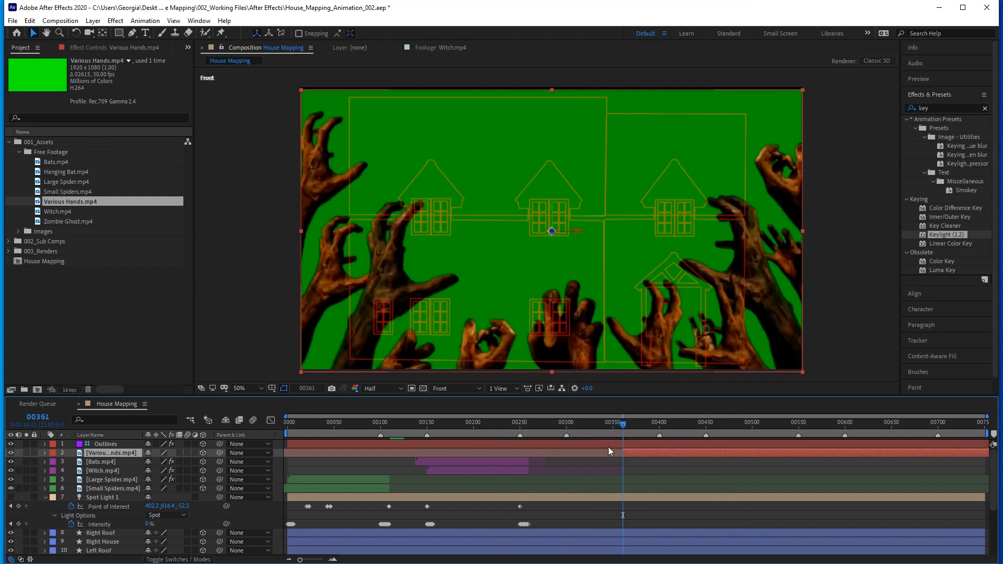
pyautogui.moveTo(572, 425); pyautogui.dragTo(566, 425)
pyautogui.moveTo(638, 454); pyautogui.dragTo(596, 428)
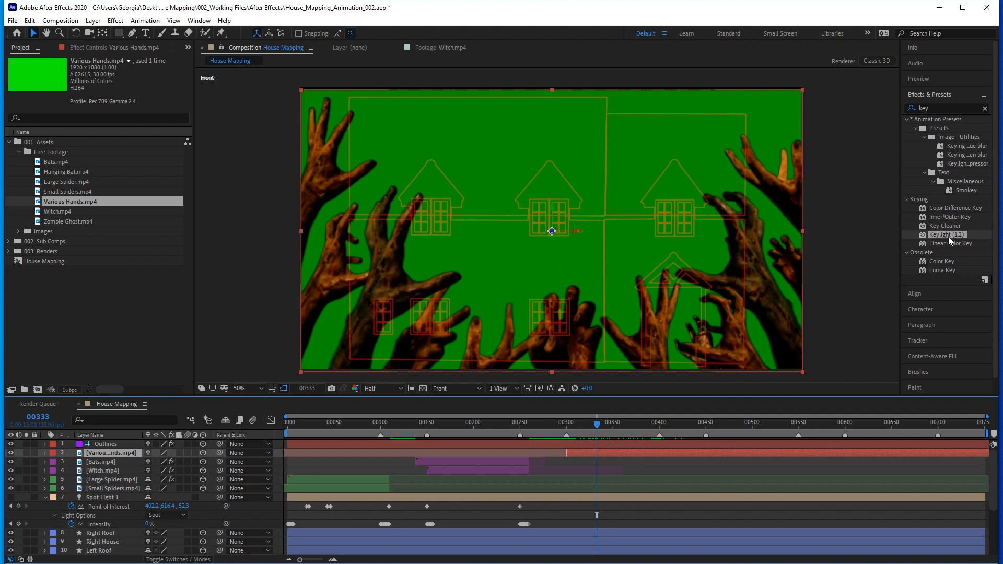
# Apply Keylight (1.2) to the Various Hands layer and sample its green background as the Screen Colour.
pyautogui.moveTo(948, 236); pyautogui.dragTo(496, 237)
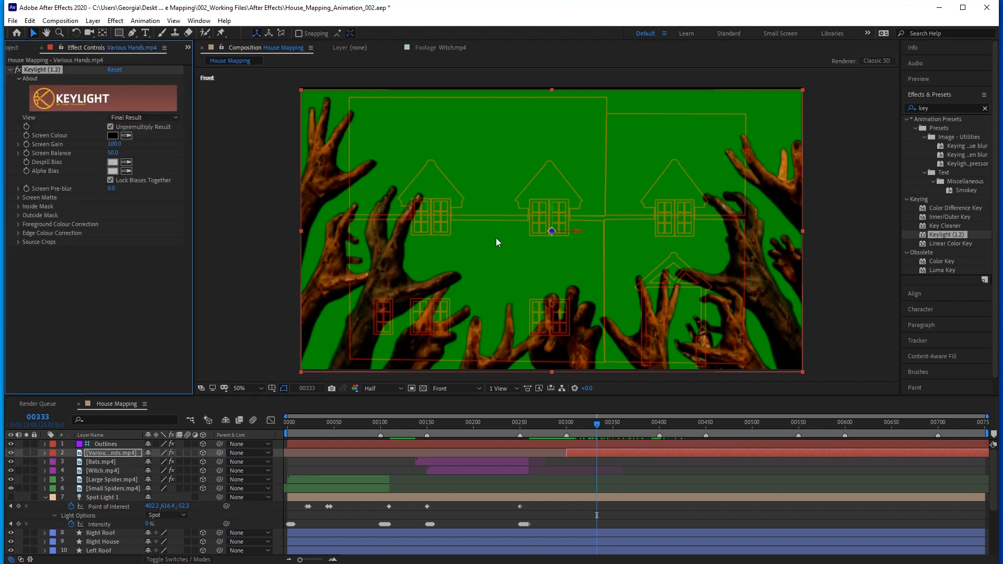
pyautogui.click(504, 274)
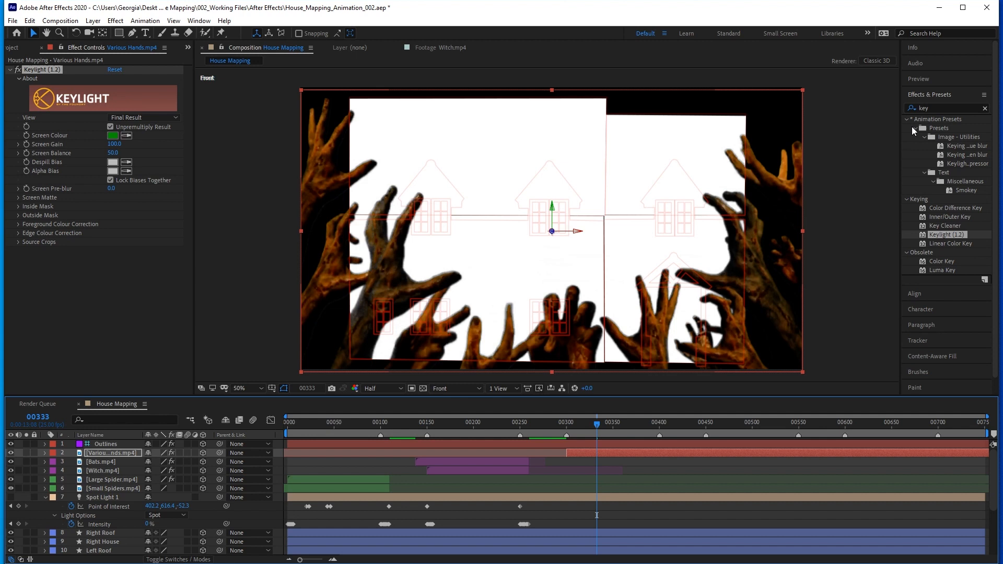
# Apply the Fill effect to the Various Hands layer and set its colour to black.
pyautogui.moveTo(930, 107); pyautogui.dragTo(898, 109)
pyautogui.write('fill')
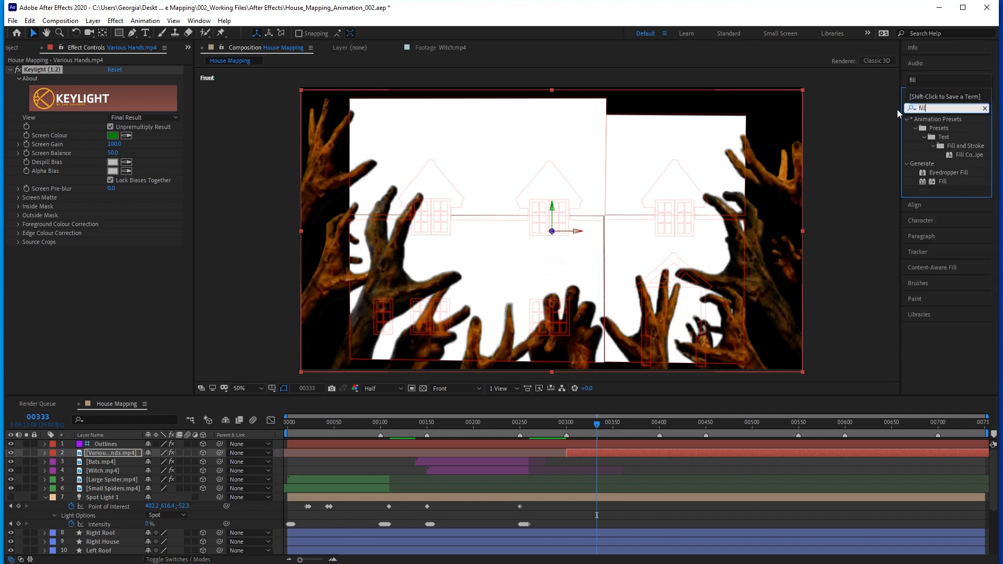
pyautogui.doubleClick(943, 181)
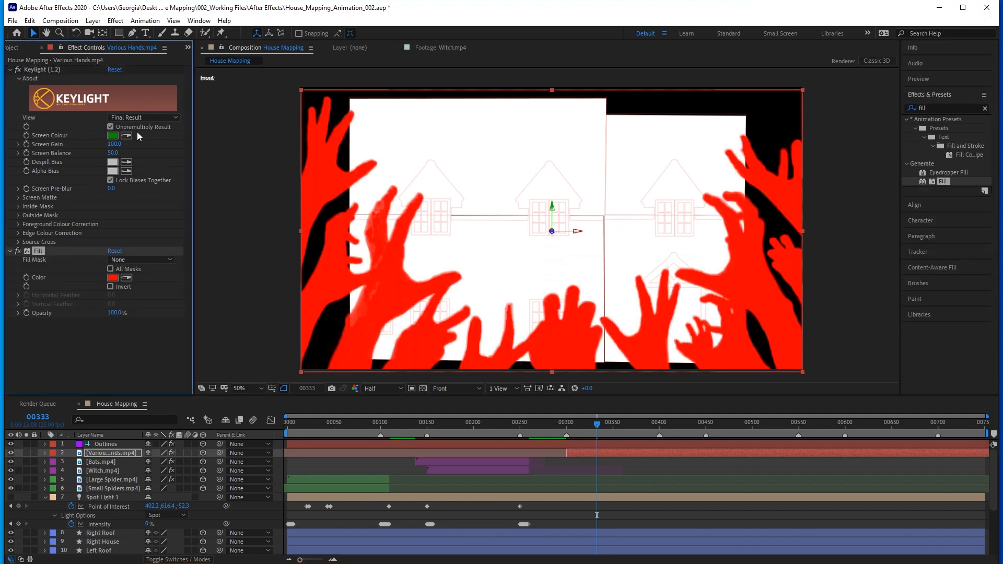
pyautogui.click(112, 277)
pyautogui.moveTo(145, 275); pyautogui.dragTo(249, 354)
pyautogui.click(327, 214)
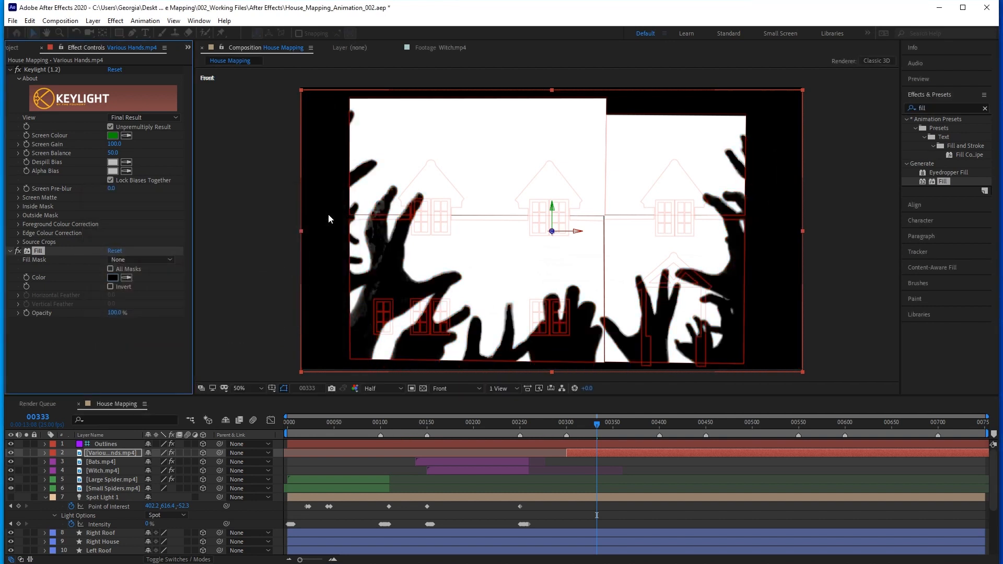
# Copy the Witch layer's Gaussian Blur effect onto the Various Hands layer.
pyautogui.click(103, 470)
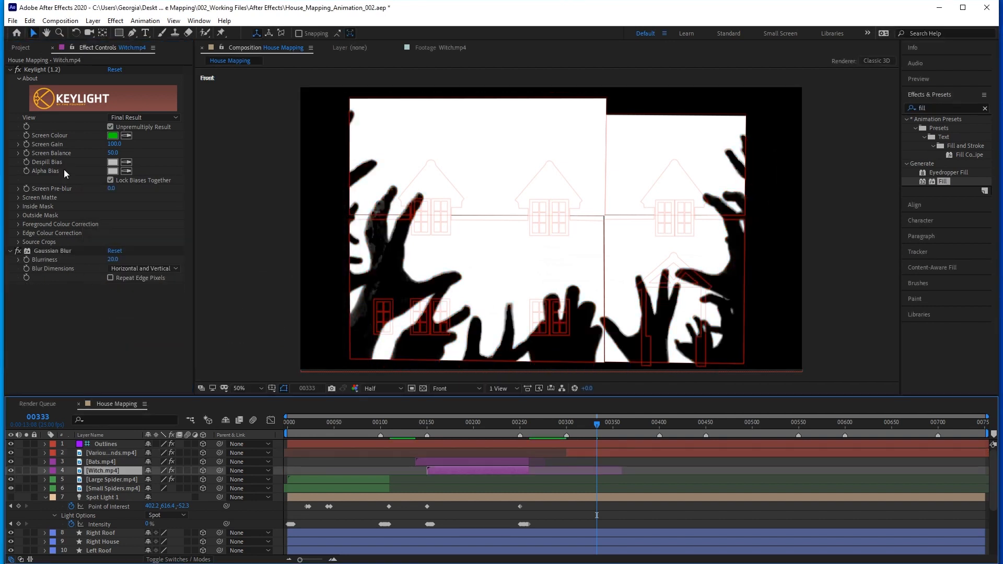
pyautogui.click(51, 252)
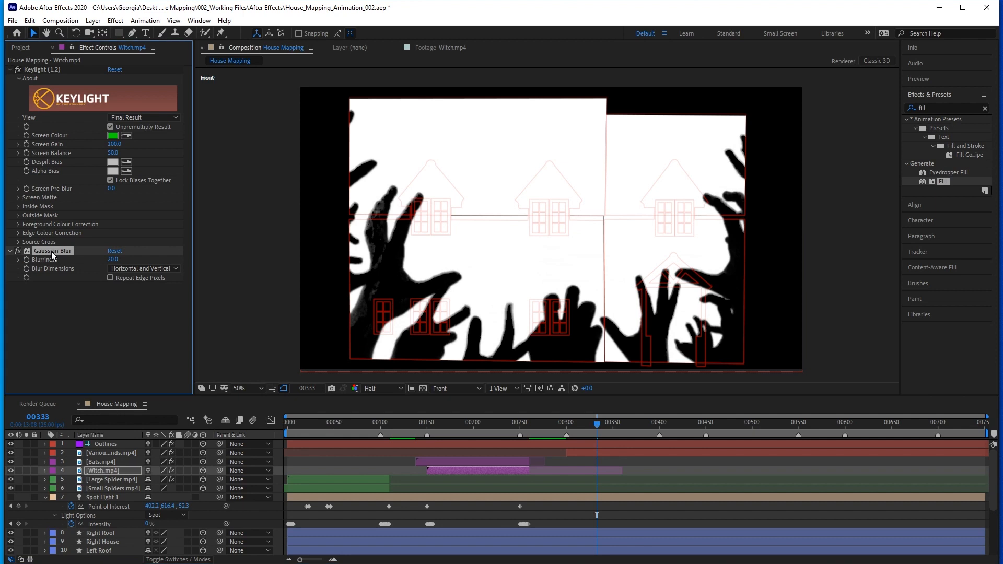
pyautogui.click(108, 453)
pyautogui.hotkey('ctrl', 'v')
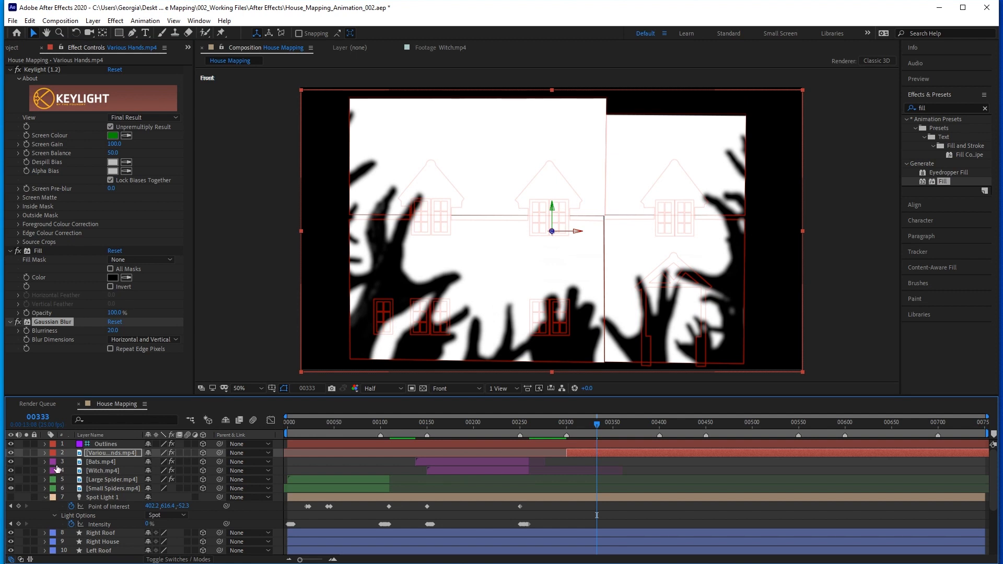
# Make Spot Light 1 visible again and copy its opening Intensity flicker keyframes to frame 300.
pyautogui.moveTo(141, 435); pyautogui.dragTo(160, 435)
pyautogui.click(11, 497)
pyautogui.moveTo(318, 520); pyautogui.dragTo(302, 528)
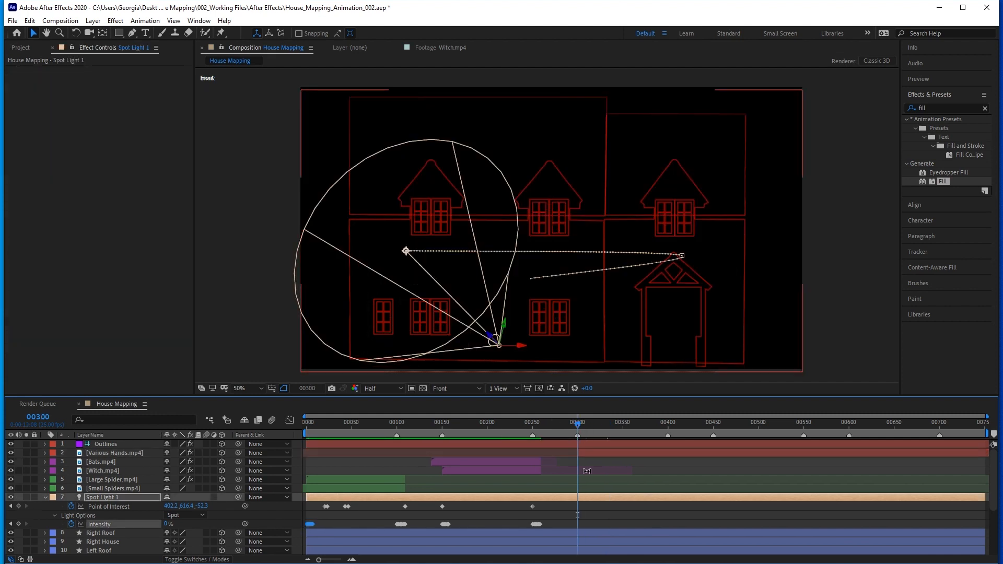
pyautogui.moveTo(578, 424)
pyautogui.mouseDown()
pyautogui.moveTo(586, 425)
pyautogui.moveTo(577, 426)
pyautogui.mouseUp()
# Aim Spot Light 1's point of interest at the right house on frame 300 and copy that keyframe to frame 320.
pyautogui.moveTo(405, 251); pyautogui.dragTo(641, 259)
pyautogui.click(40, 418)
pyautogui.write('+20')
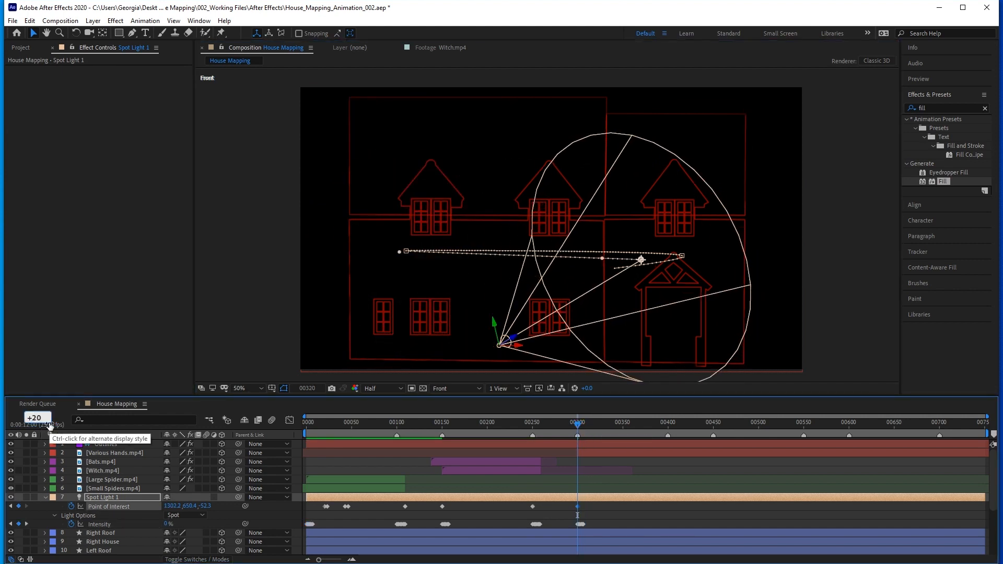
pyautogui.press('Return')
pyautogui.click(578, 507)
pyautogui.hotkey('ctrl', 'c')
pyautogui.hotkey('ctrl', 'v')
# At frame 323, shift Spot Light 1's point of interest between the left house's upper and lower middle windows, and advance another 20 frames.
pyautogui.click(39, 418)
pyautogui.write('+3')
pyautogui.press('Return')
pyautogui.moveTo(641, 259); pyautogui.dragTo(543, 274)
pyautogui.click(40, 418)
pyautogui.write('+20')
pyautogui.press('Return')
pyautogui.write('+3')
pyautogui.press('space')
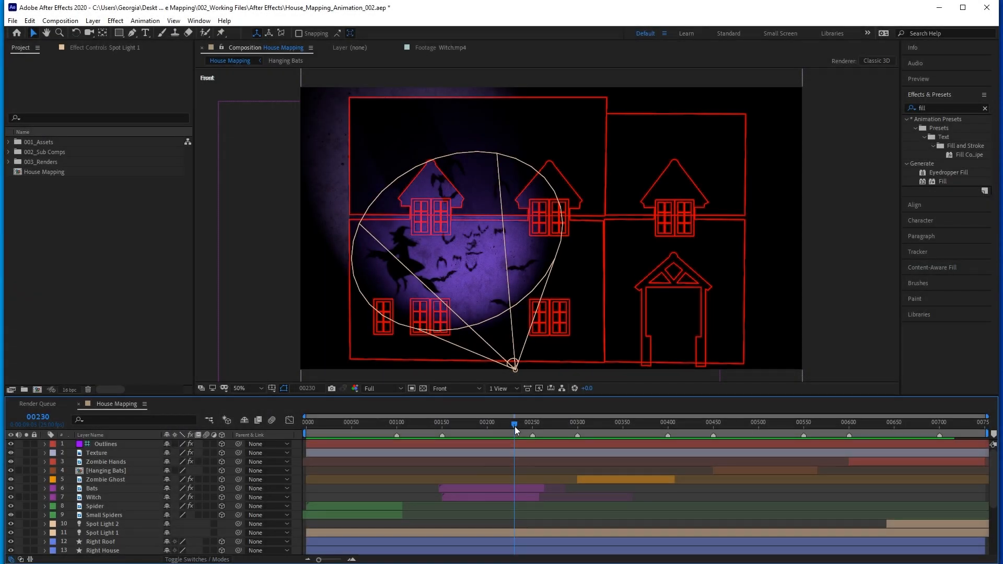
# Scrub through the finished House Mapping animation and examine the layers inside the Hanging Bats composition.
pyautogui.moveTo(515, 426); pyautogui.dragTo(614, 426)
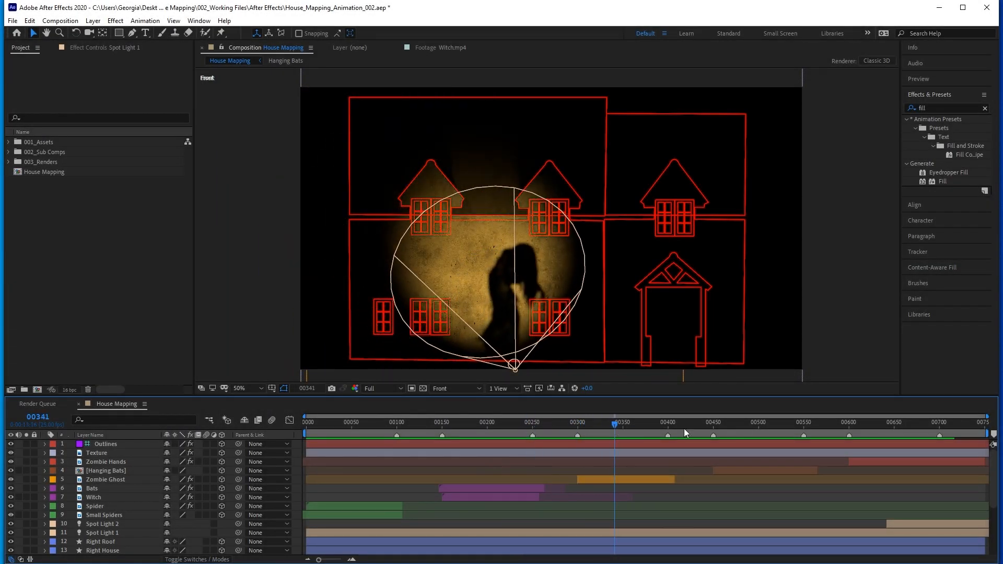
pyautogui.moveTo(734, 424); pyautogui.dragTo(791, 422)
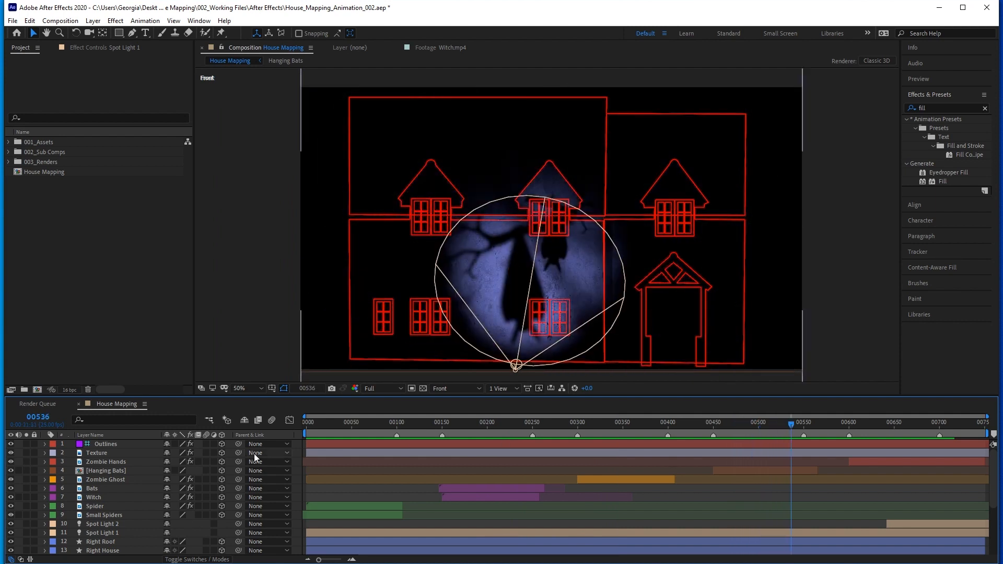
pyautogui.doubleClick(111, 467)
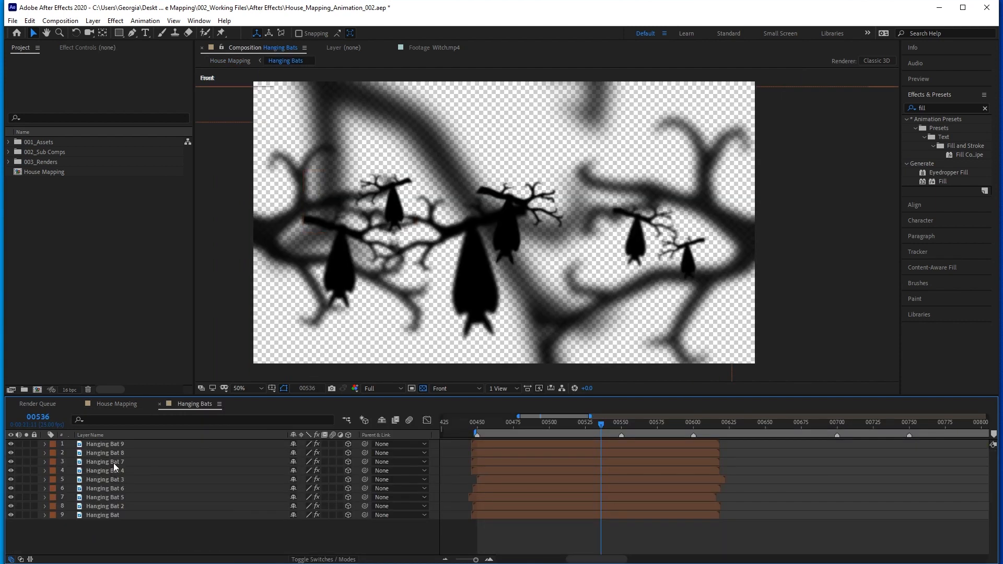
pyautogui.click(115, 443)
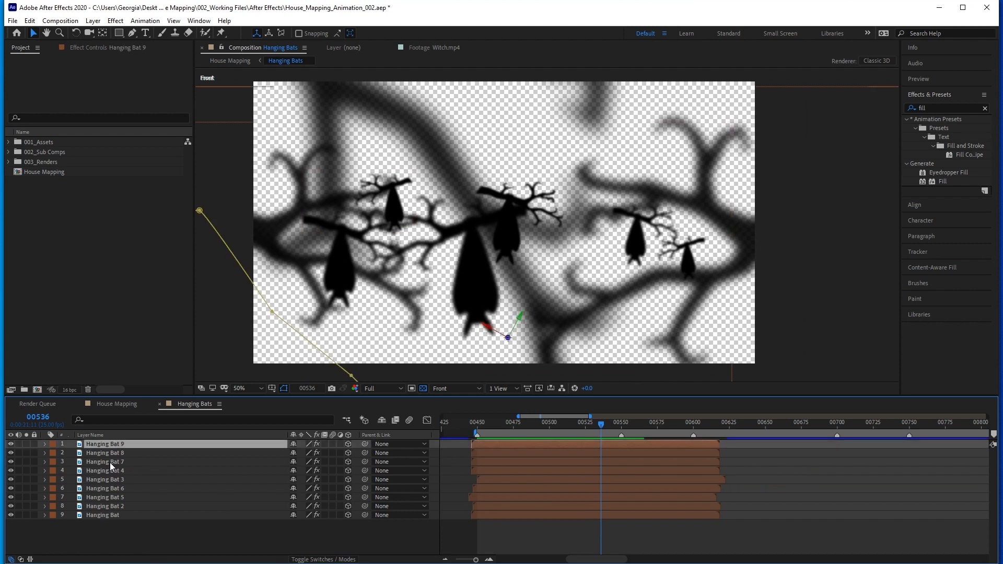
pyautogui.click(110, 462)
pyautogui.click(110, 477)
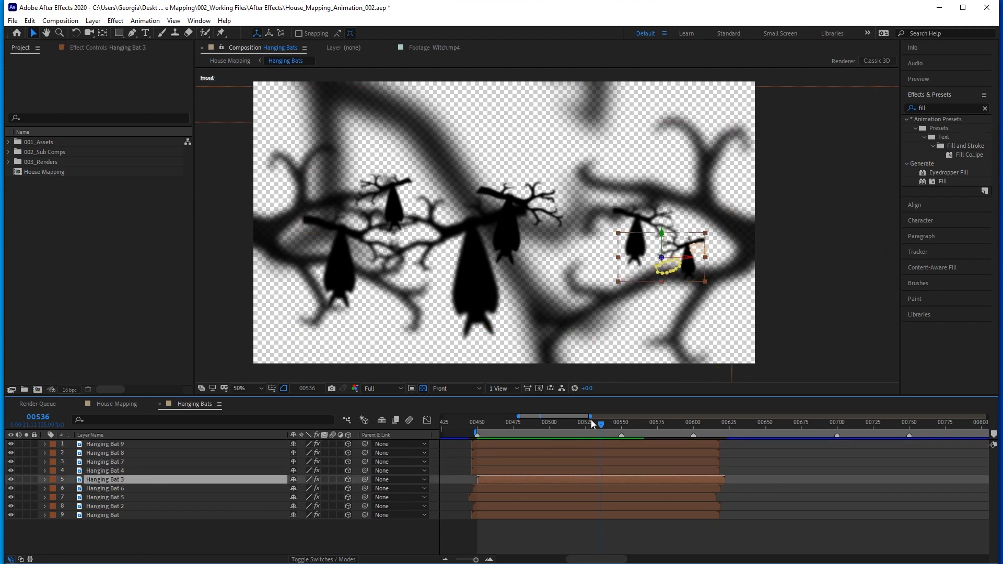
pyautogui.moveTo(599, 424); pyautogui.dragTo(544, 423)
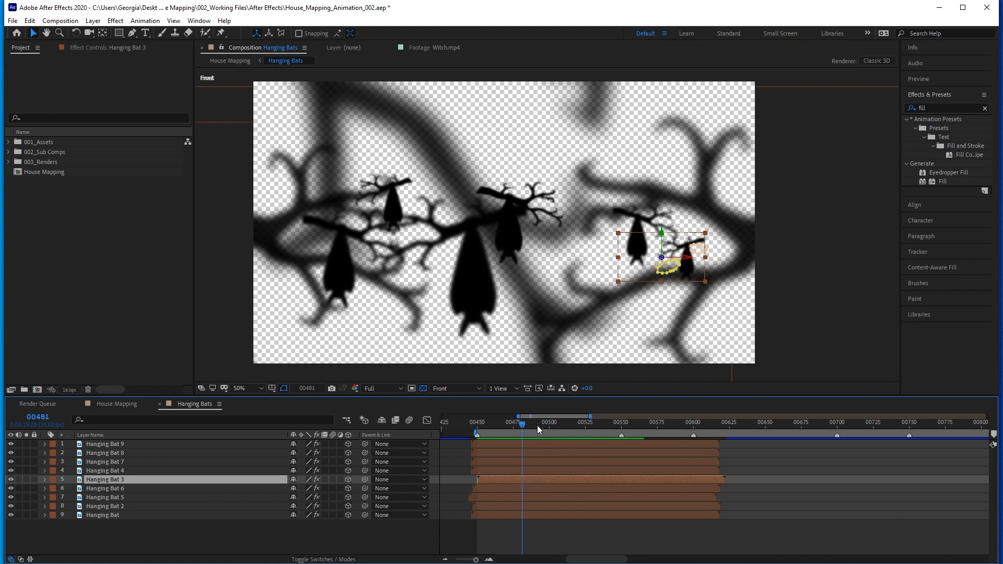
pyautogui.click(112, 406)
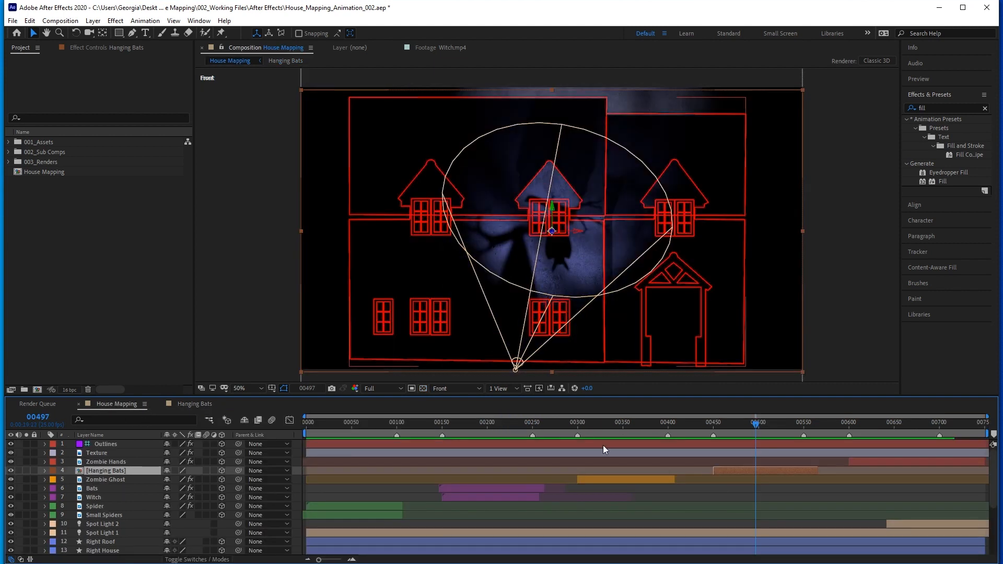
# Review the Zombie Ghost.mp4 and Hanging Bat.mp4 source clips in the Free Footage folder.
pyautogui.moveTo(749, 425); pyautogui.dragTo(655, 425)
pyautogui.click(8, 142)
pyautogui.click(18, 152)
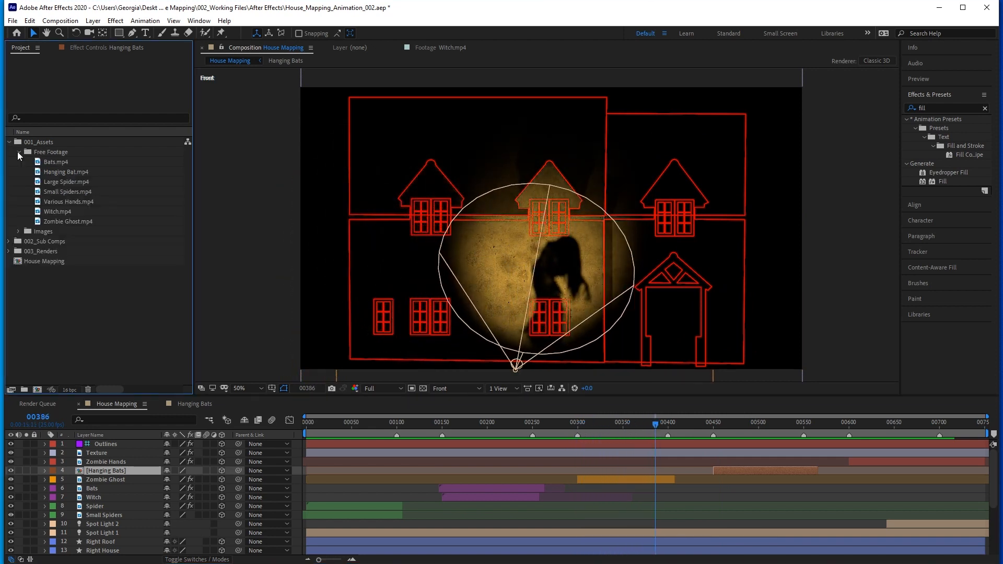
pyautogui.doubleClick(50, 219)
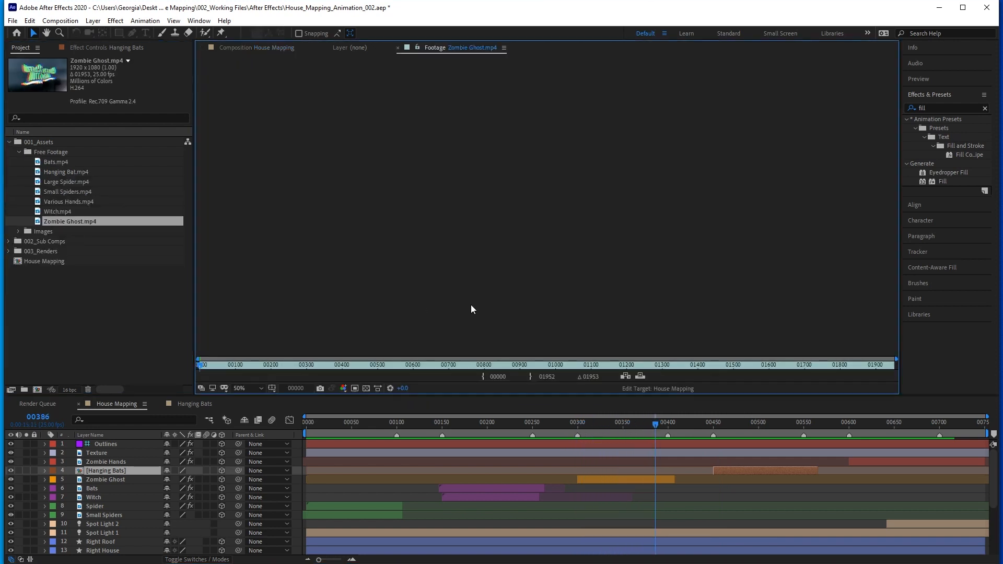
pyautogui.moveTo(324, 365); pyautogui.dragTo(487, 368)
pyautogui.doubleClick(58, 173)
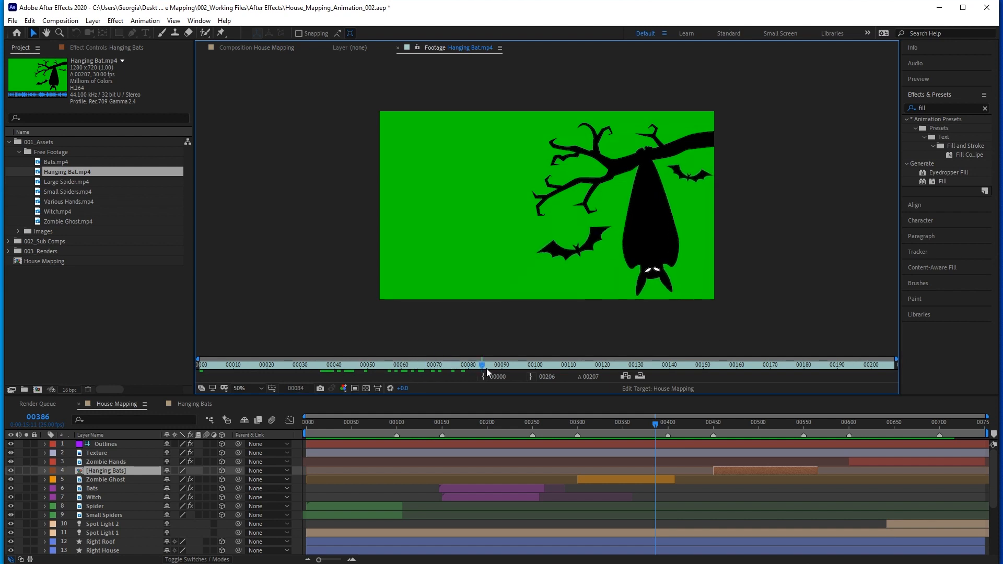
# Examine how Spot Light 2 and Spot Light 1 light the hands scene between about frames 661 and 701.
pyautogui.click(905, 424)
pyautogui.click(920, 523)
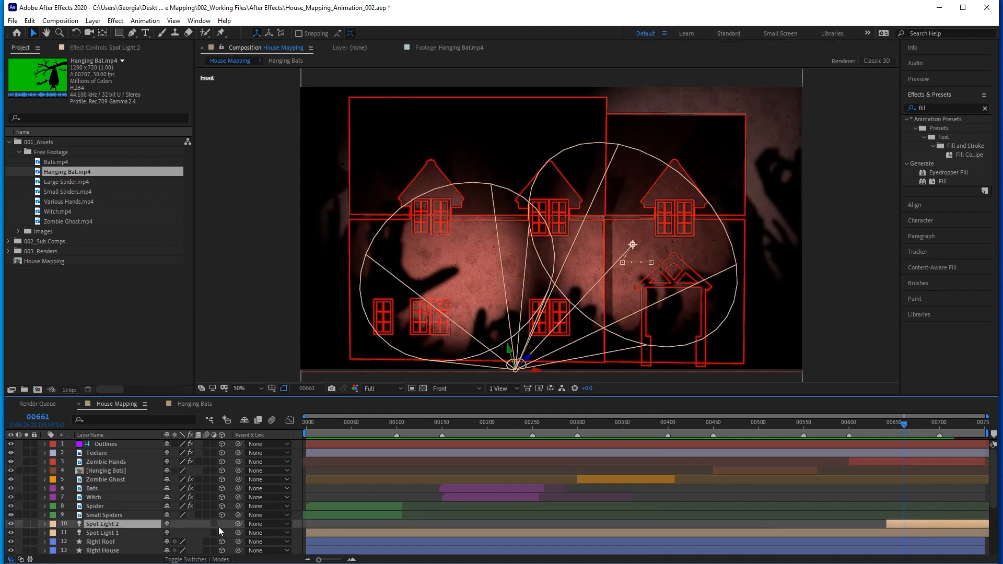
pyautogui.click(109, 531)
pyautogui.click(108, 524)
pyautogui.moveTo(902, 423); pyautogui.dragTo(940, 422)
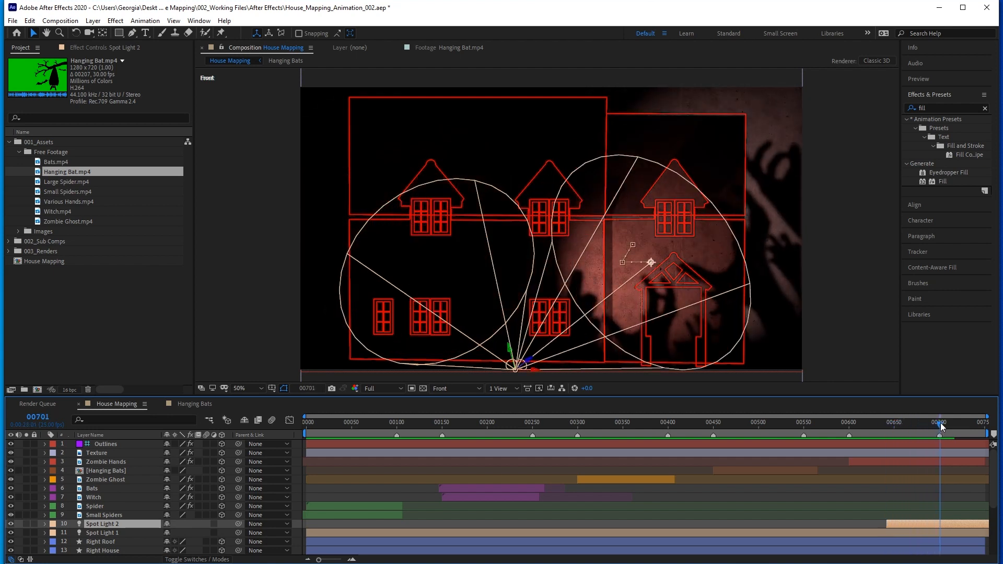
# Toggle the Texture layer's visibility to compare the house surfaces with and without it.
pyautogui.click(93, 453)
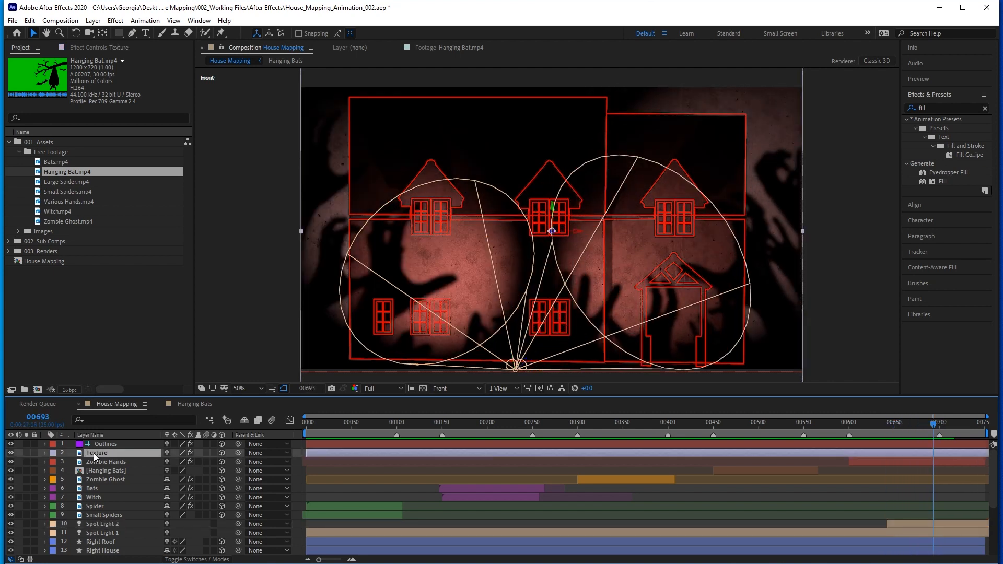
pyautogui.click(11, 454)
pyautogui.click(11, 453)
pyautogui.click(11, 453)
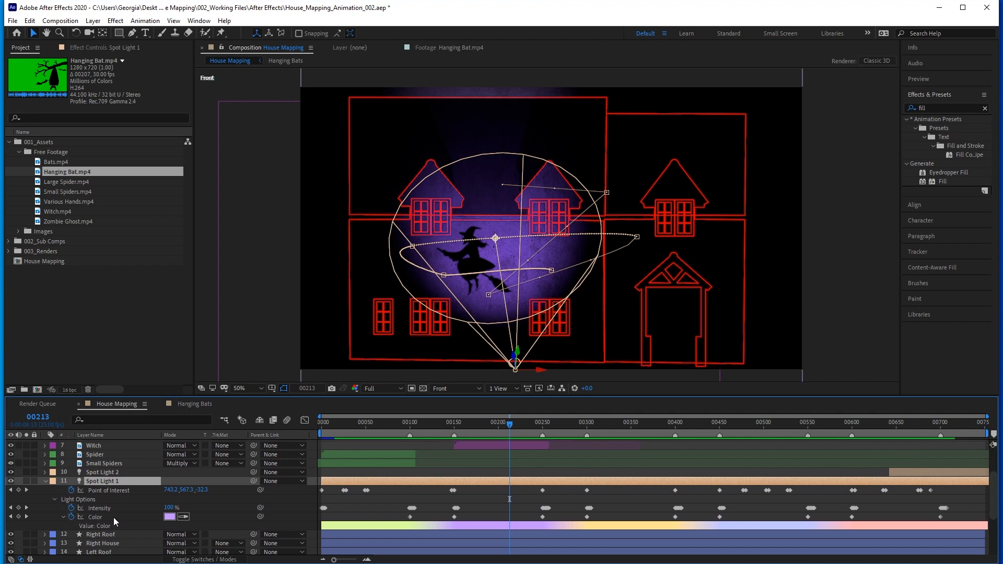
# Scrub the timeline to review Spot Light 1's keyframed colour changes and the animation's ending.
pyautogui.moveTo(367, 423); pyautogui.dragTo(372, 423)
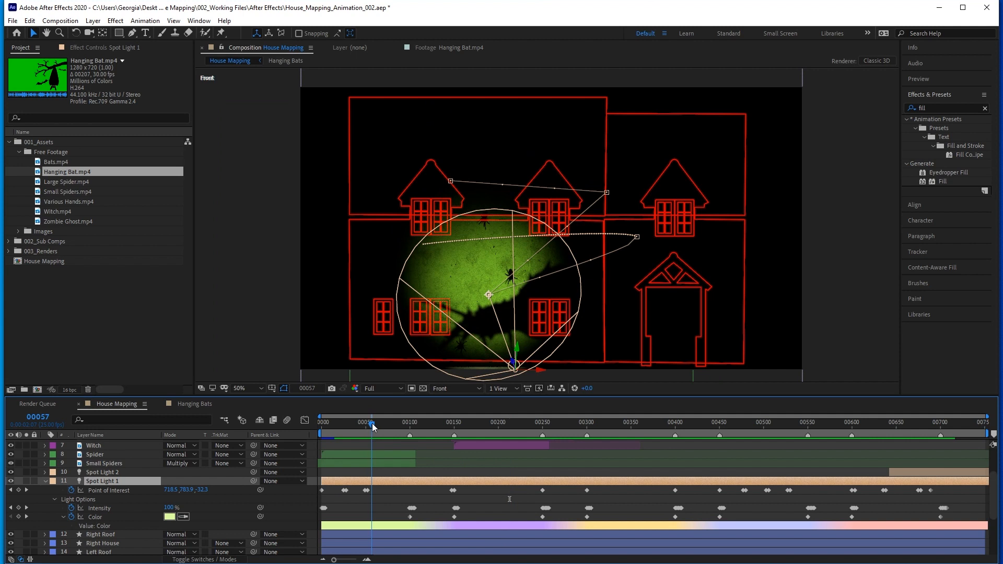
pyautogui.moveTo(371, 423); pyautogui.dragTo(519, 424)
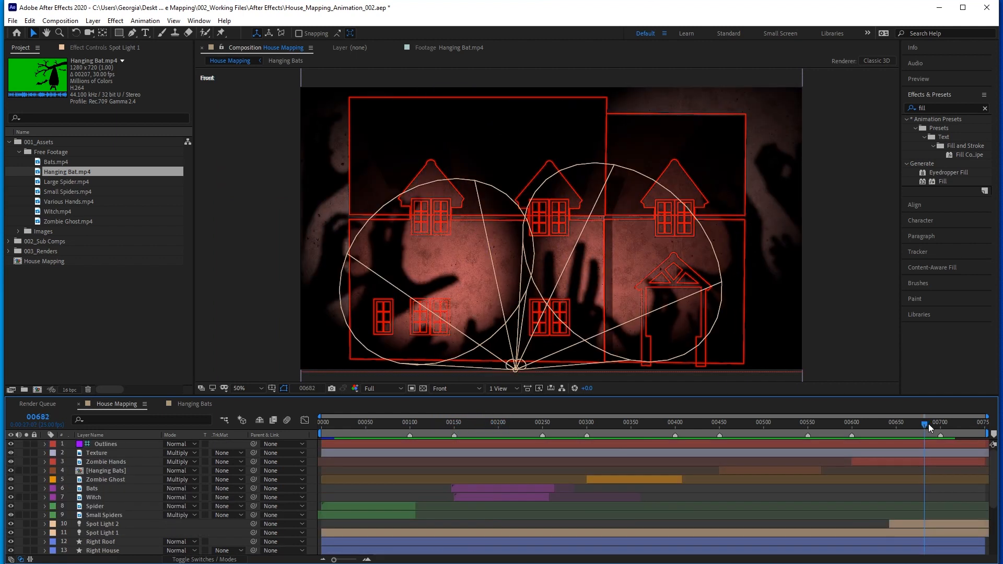
pyautogui.moveTo(929, 424); pyautogui.dragTo(952, 423)
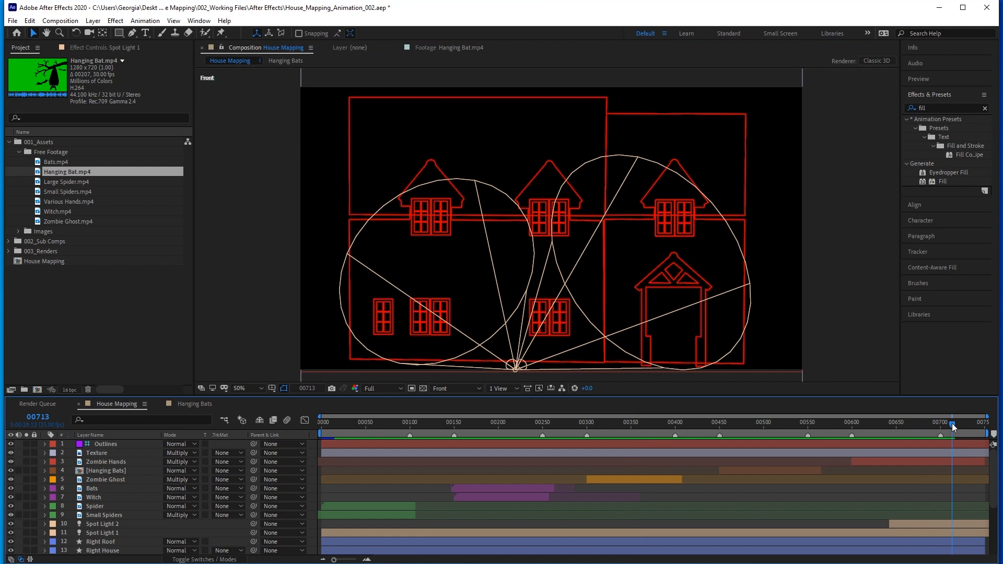
# Pull the work area's end in to just after the animation's final frames, and add the House Mapping composition to the Render Queue.
pyautogui.moveTo(986, 433); pyautogui.dragTo(958, 434)
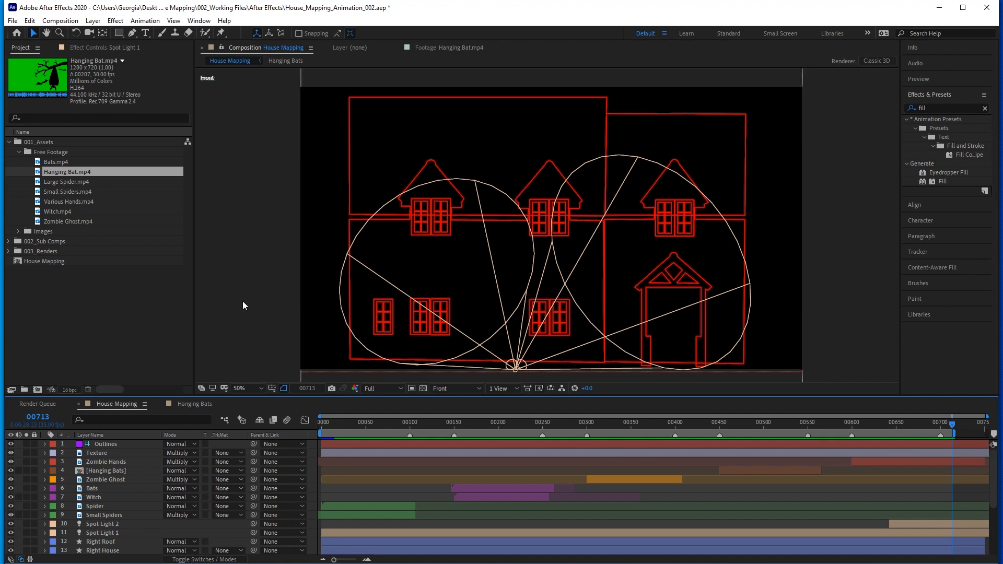
pyautogui.click(13, 20)
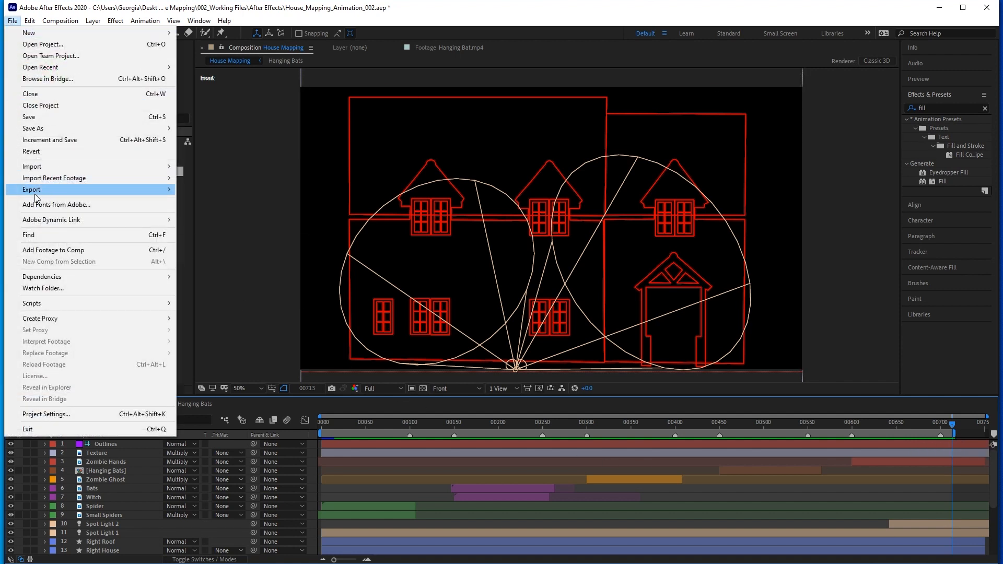
pyautogui.moveTo(135, 195)
pyautogui.click(230, 201)
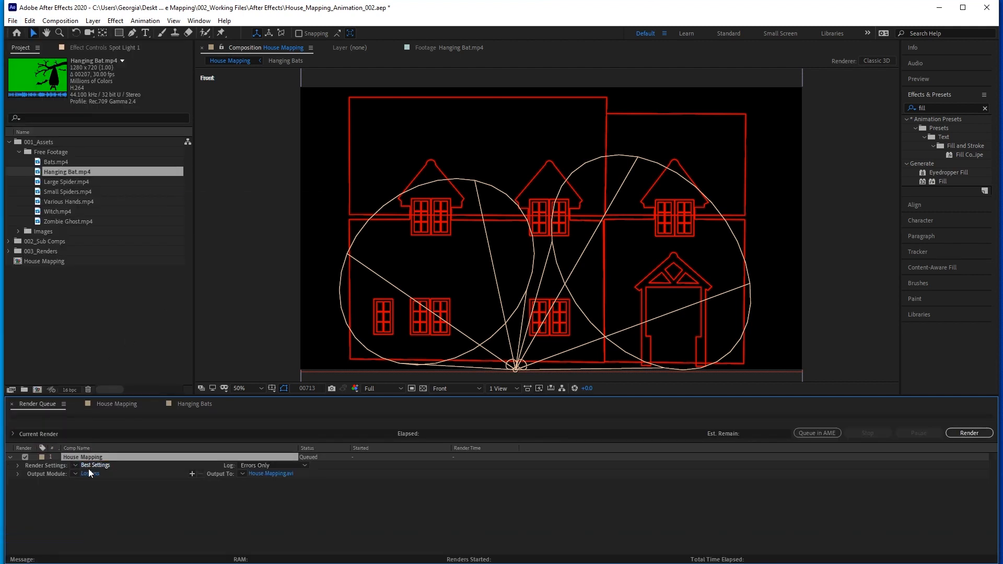
# Set the House Mapping render's output format to PNG Sequence.
pyautogui.click(75, 474)
pyautogui.click(72, 497)
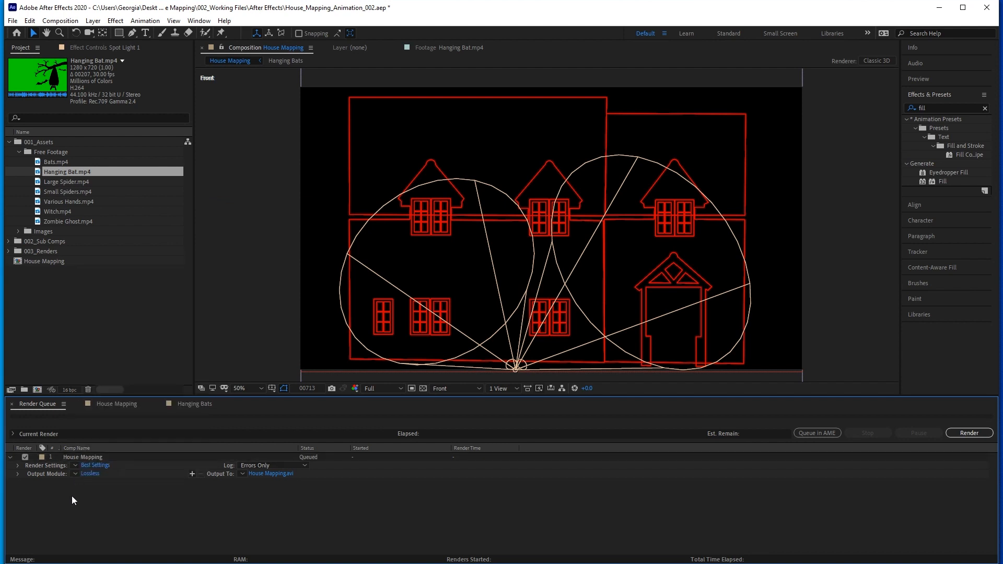
pyautogui.click(85, 474)
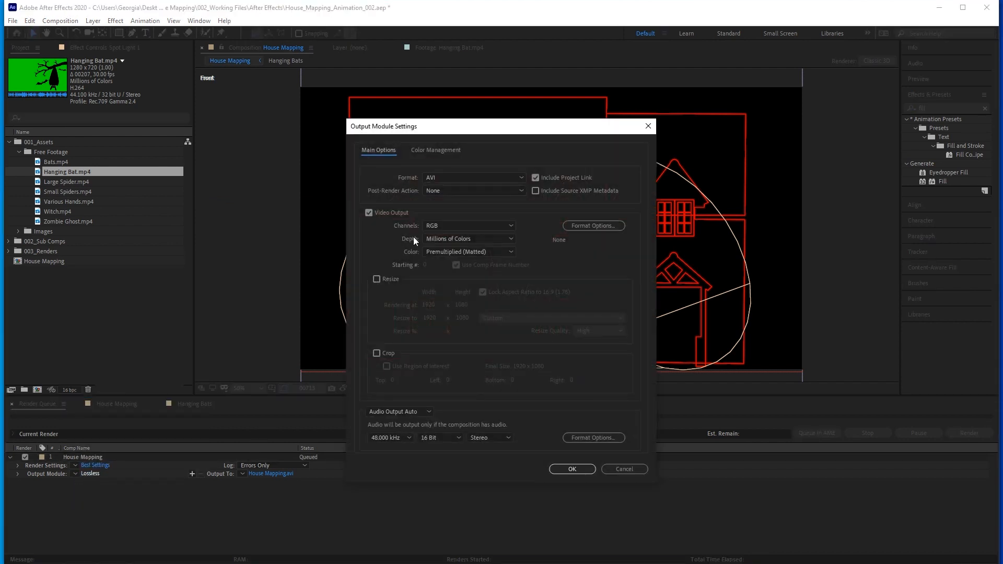
pyautogui.click(445, 178)
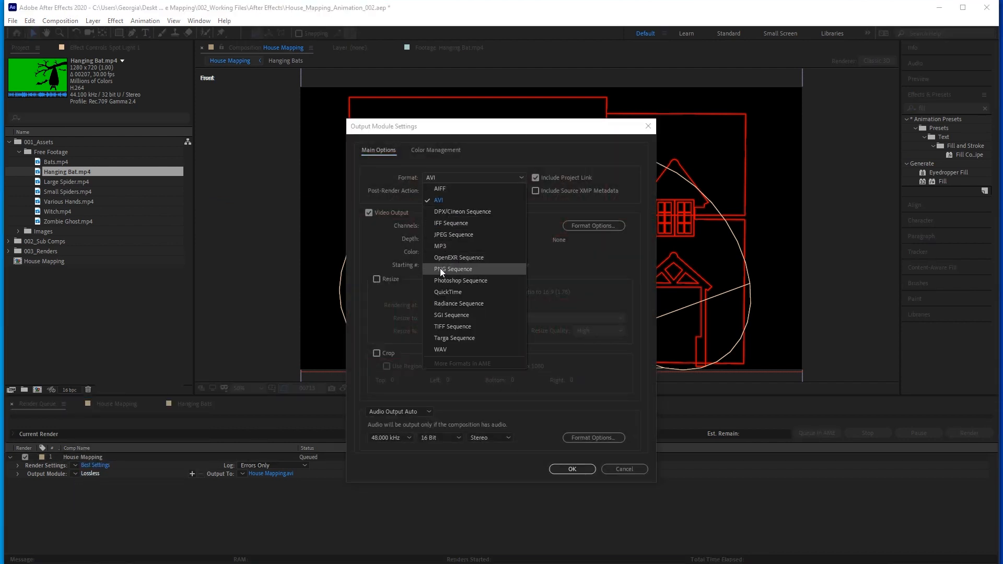
pyautogui.click(478, 269)
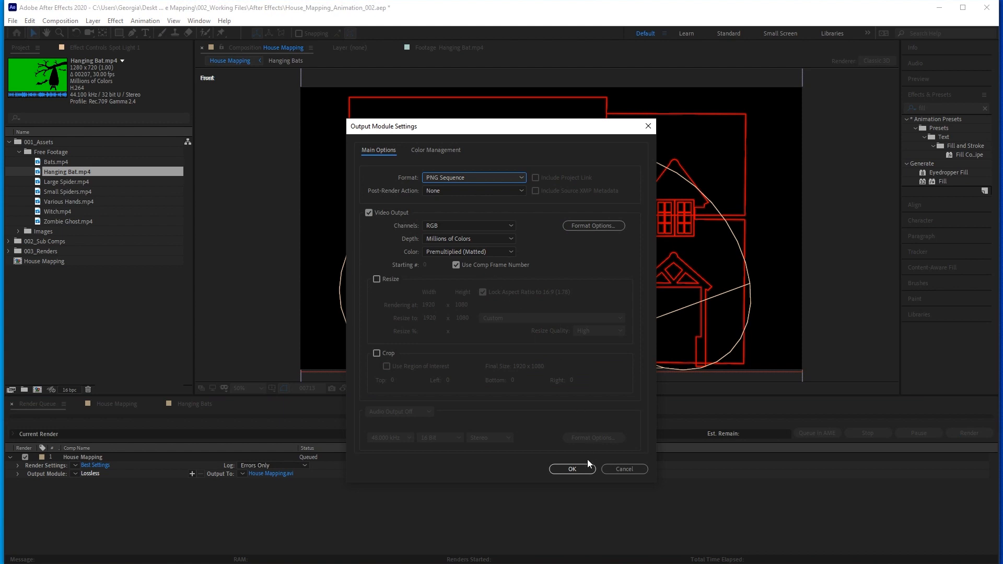
pyautogui.click(570, 469)
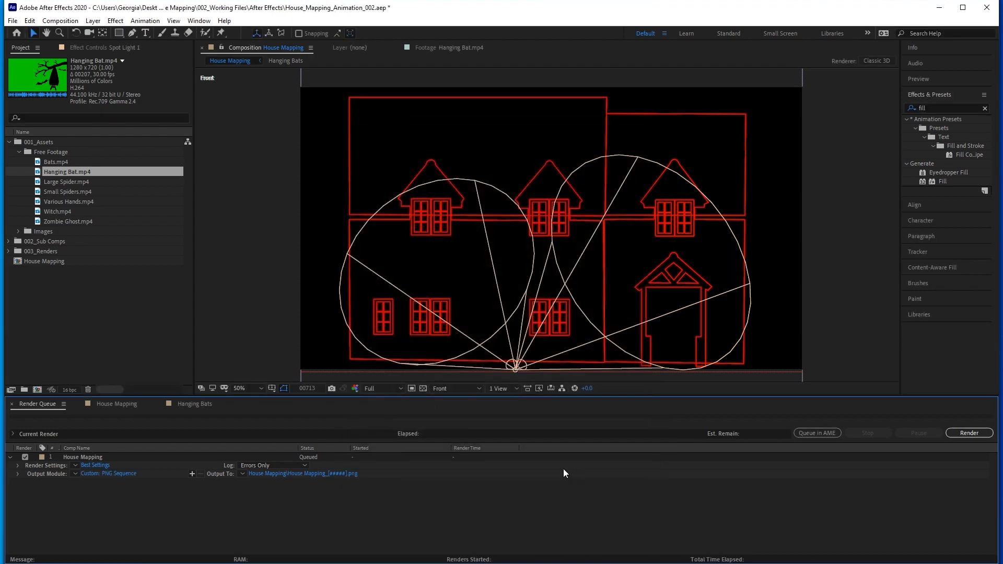
# Choose an output location in the House Mapping folder for the PNG sequence and start the House Mapping render.
pyautogui.click(313, 473)
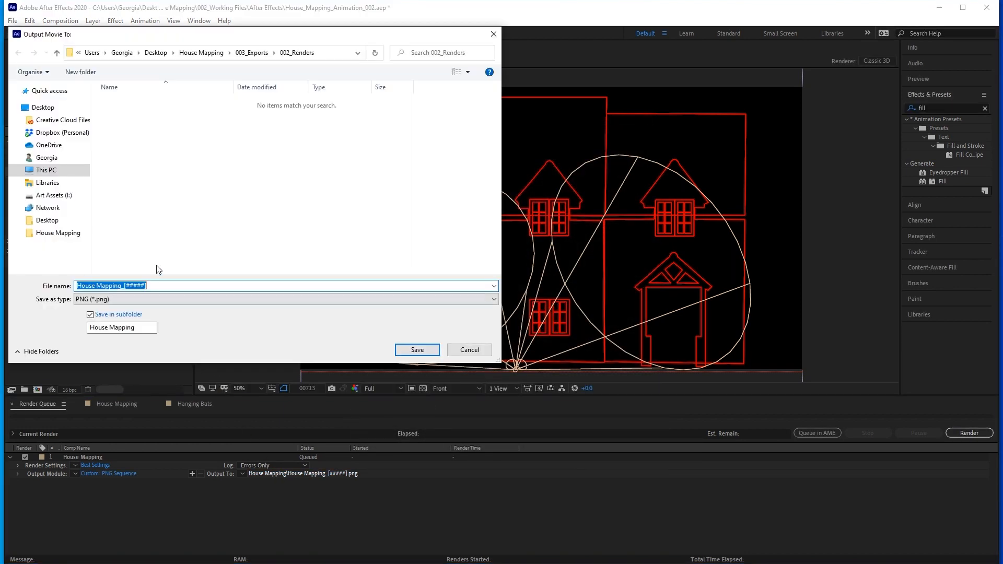
pyautogui.click(39, 109)
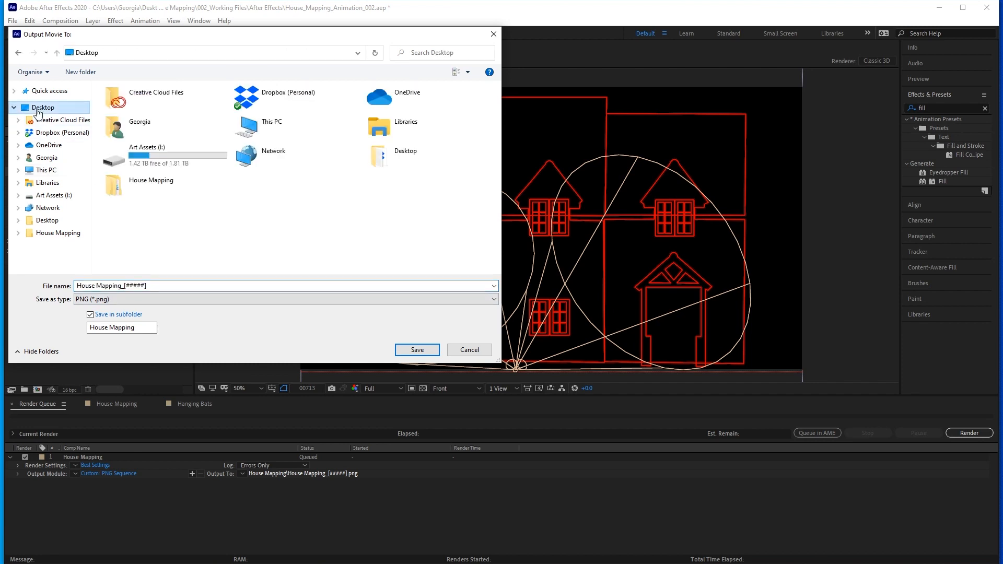
pyautogui.doubleClick(153, 180)
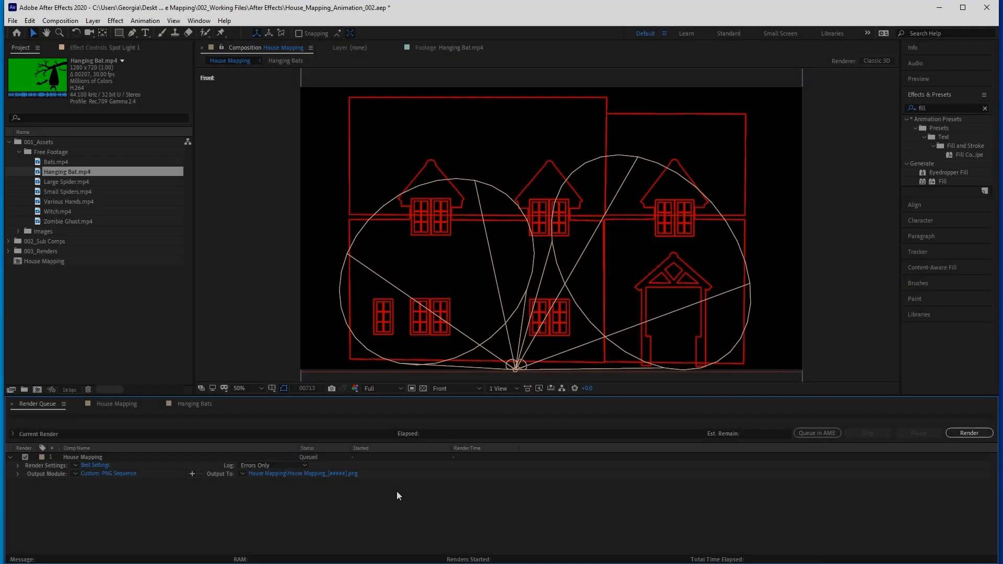
pyautogui.click(967, 434)
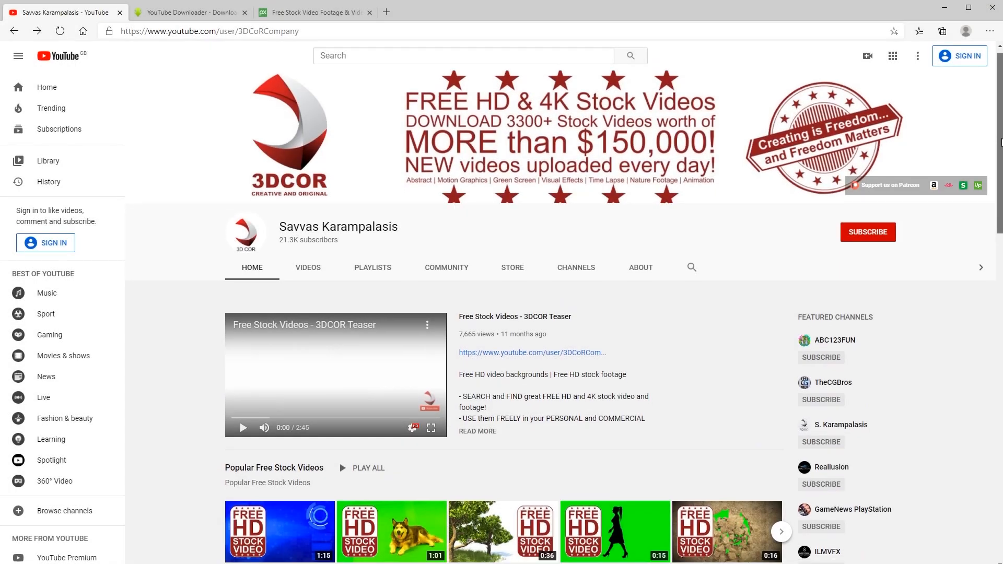
# Switch to the browser and review the 3DCoRCompany YouTube channel's free stock videos and their personal and commercial usage terms.
pyautogui.moveTo(1001, 141); pyautogui.dragTo(1001, 204)
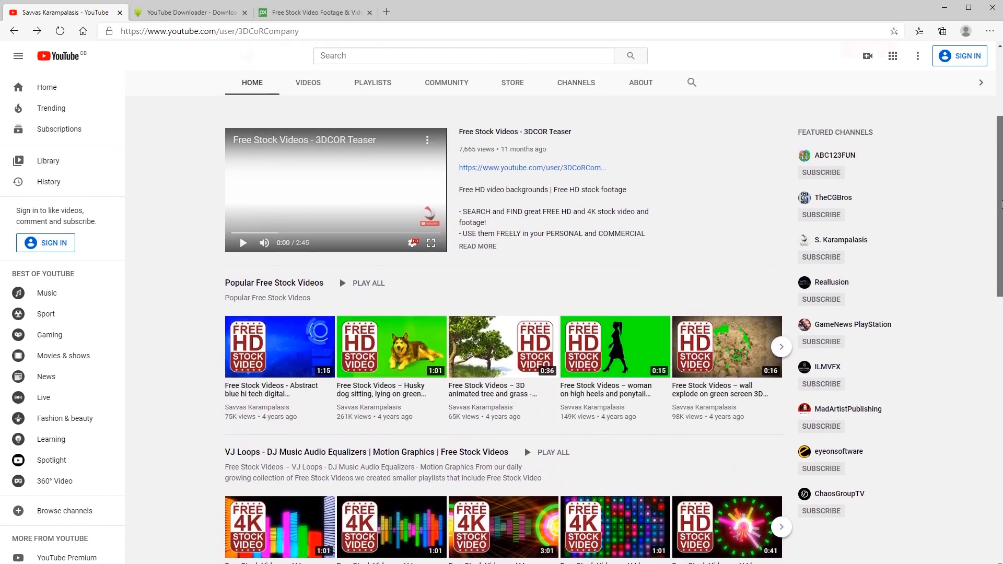
pyautogui.moveTo(464, 234); pyautogui.dragTo(648, 241)
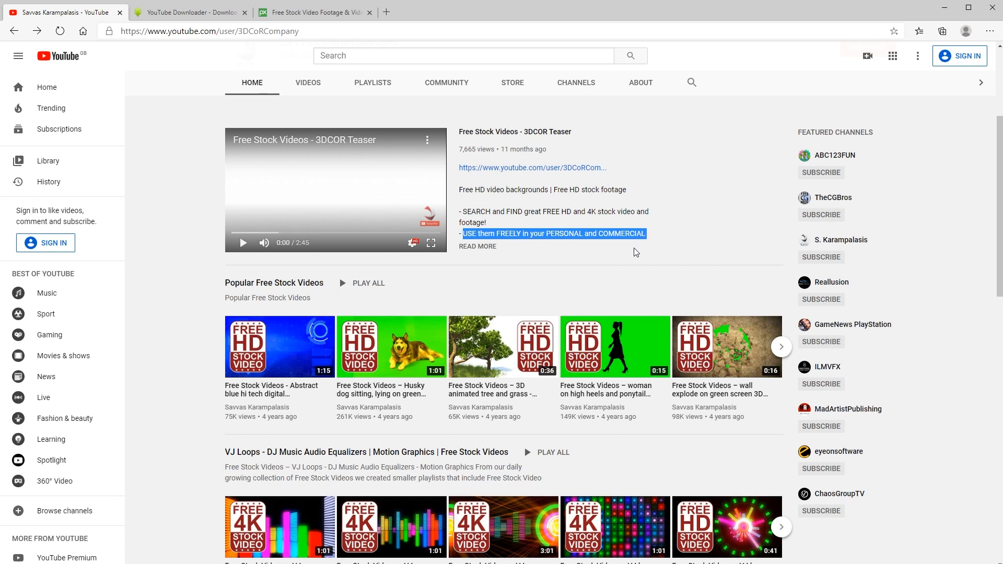
pyautogui.click(637, 253)
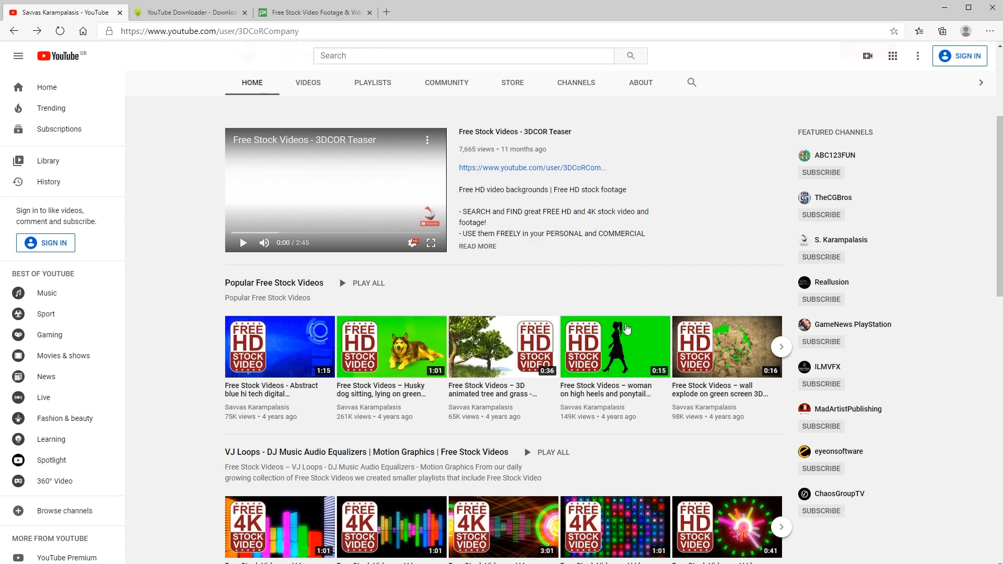
# Download the "woman on high heels and ponytail silhouette walking on green screen" video as MP4 1080 by submitting its link to savefrom.net.
pyautogui.click(625, 340)
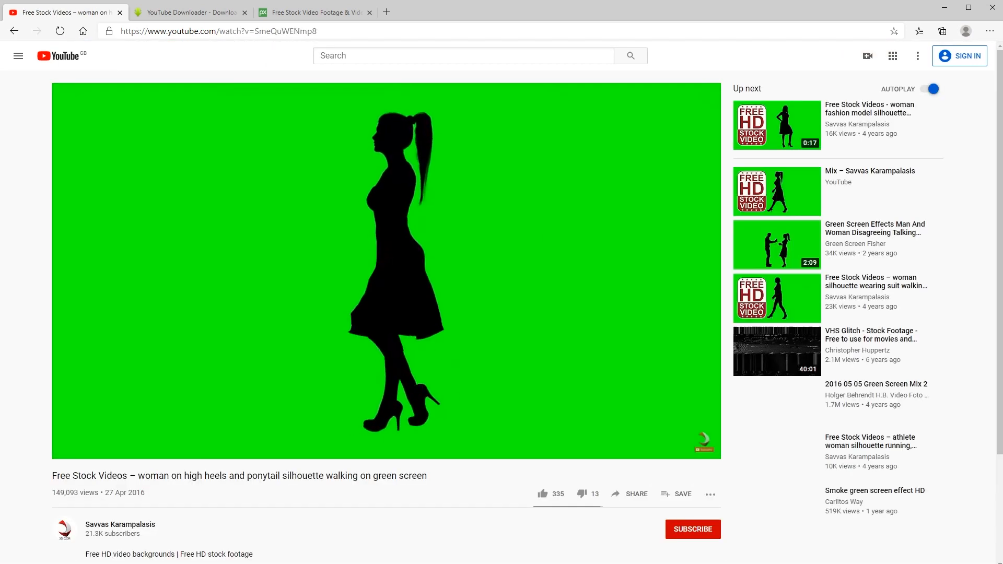
pyautogui.click(356, 31)
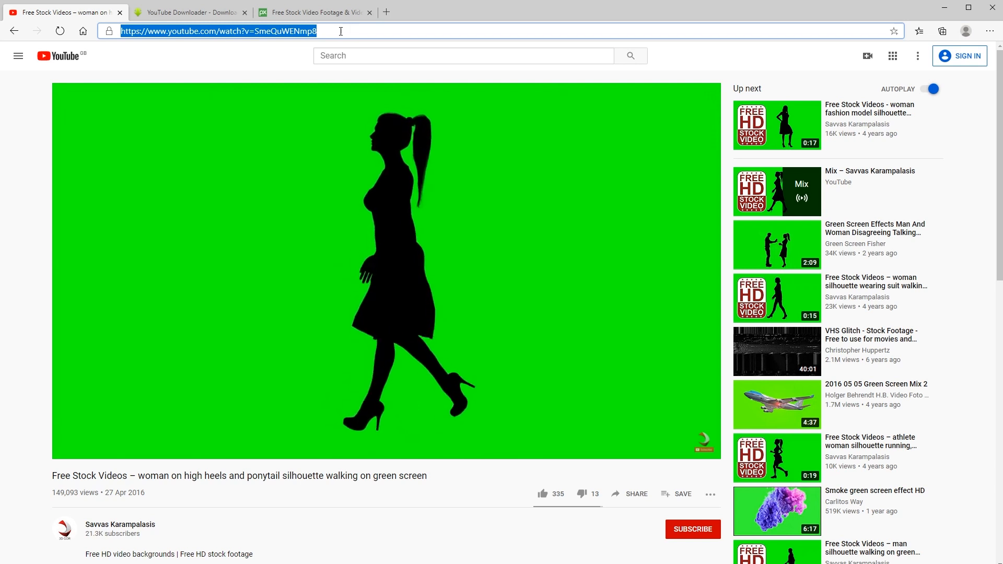
pyautogui.click(190, 13)
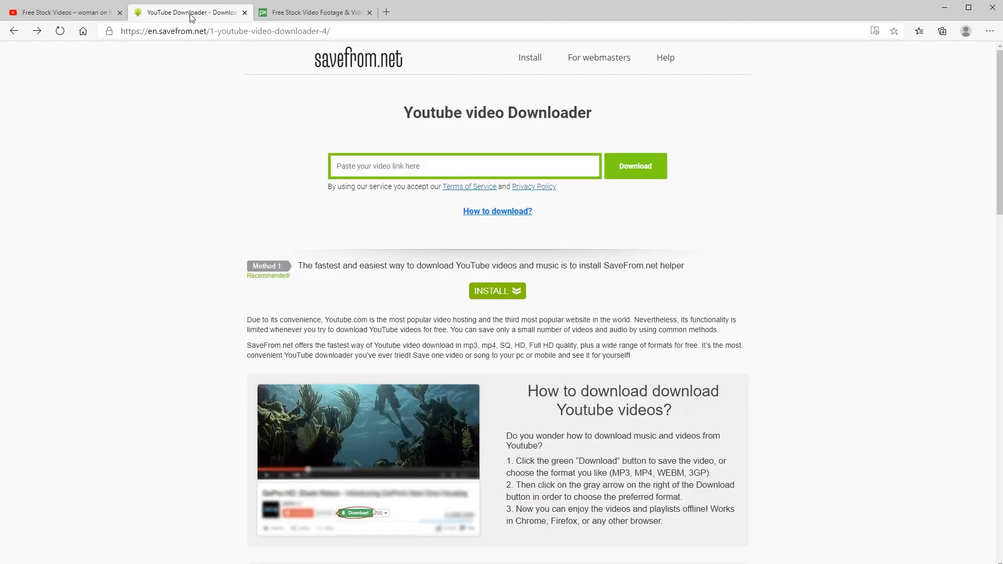
pyautogui.click(372, 170)
pyautogui.write('https://www.youtube.com/watch?v=SmeQuWENmp8')
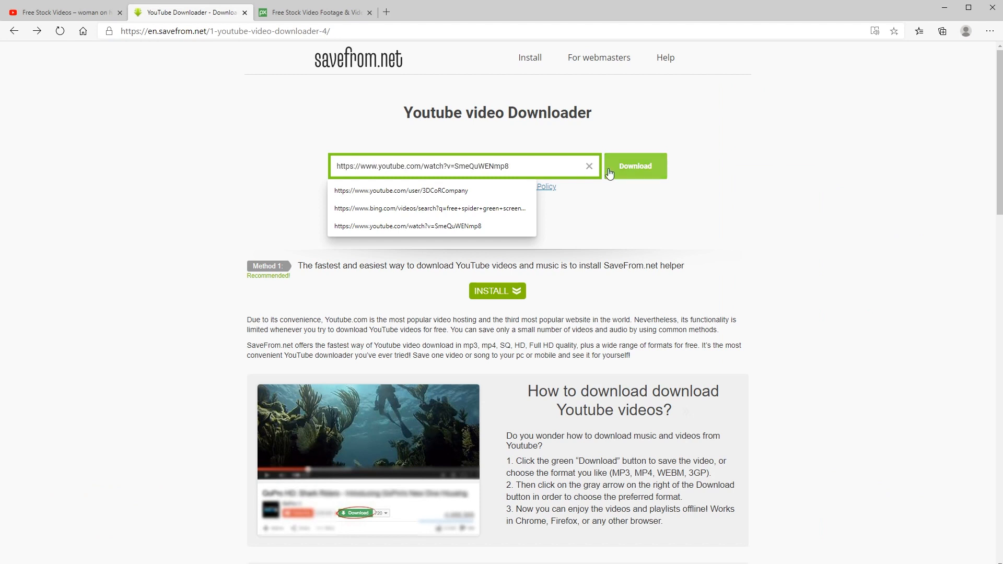
pyautogui.click(627, 173)
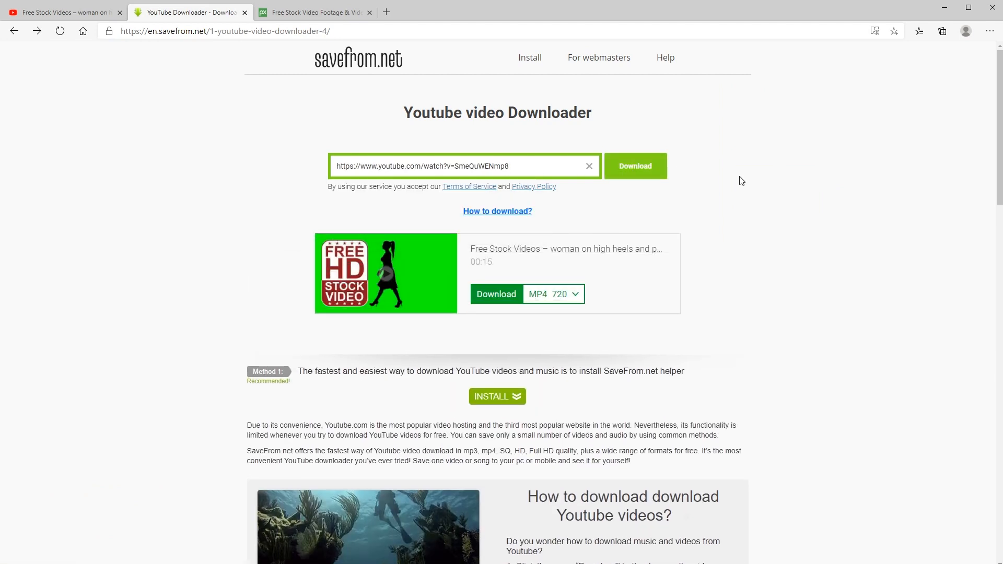
pyautogui.click(576, 294)
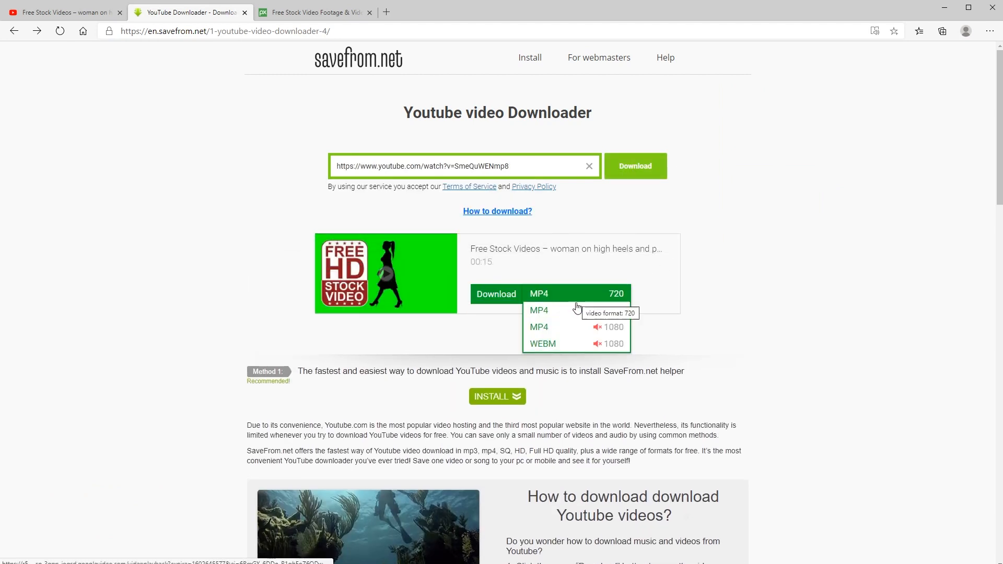
pyautogui.click(557, 328)
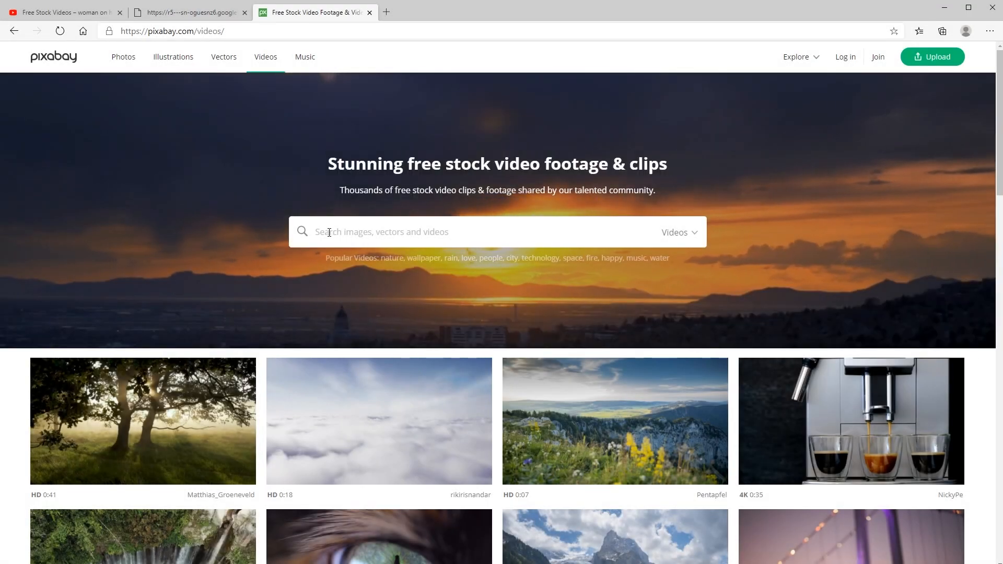
# Browse the free stock clips on Pixabay's video page.
pyautogui.moveTo(1001, 156); pyautogui.dragTo(1001, 239)
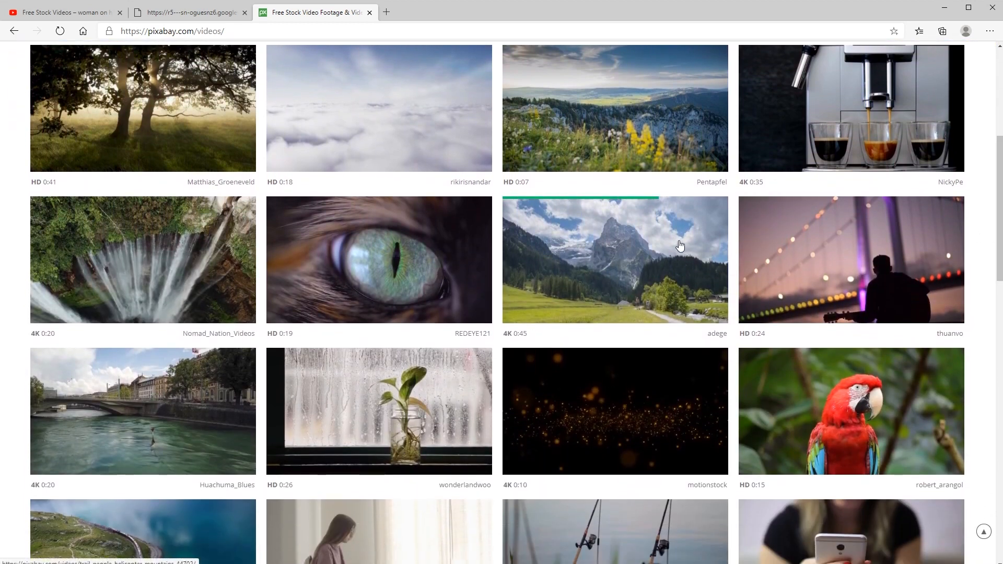